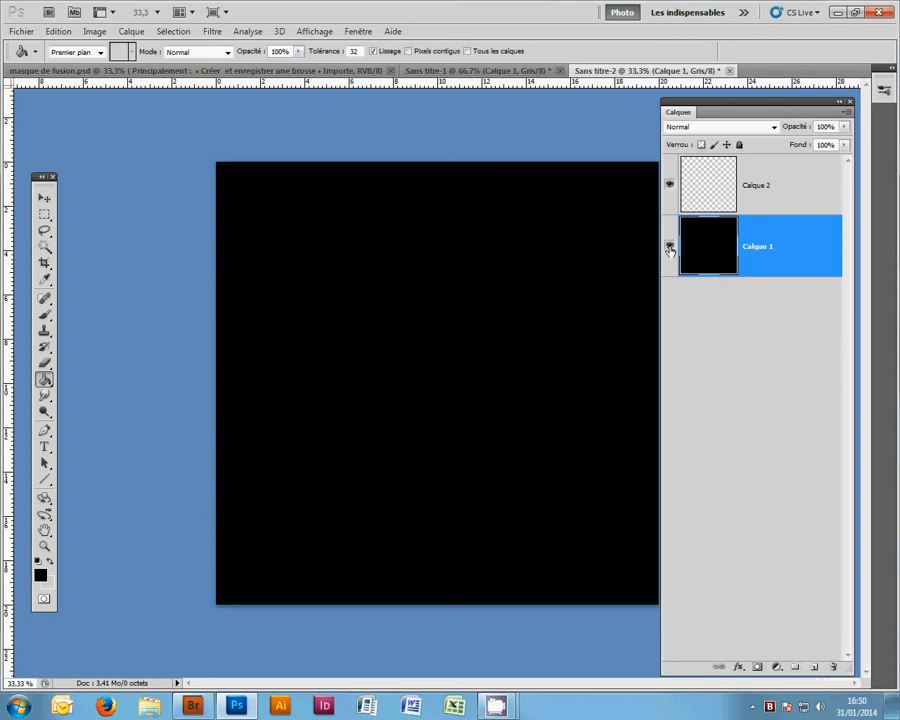
Hide the black layer Calque 1 and activate the Brush tool.
click(669, 249)
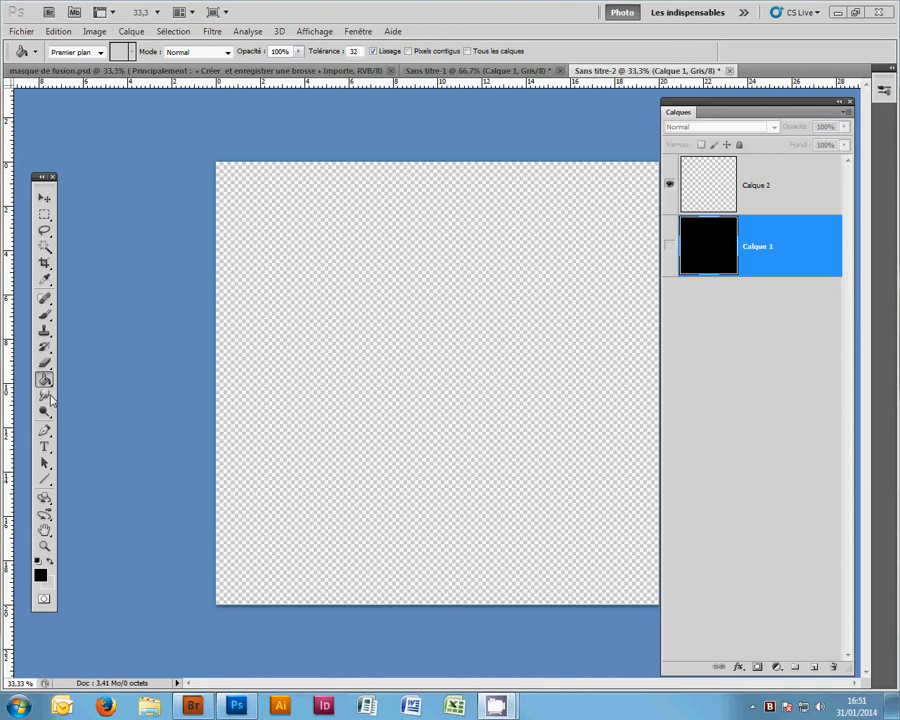
click(45, 314)
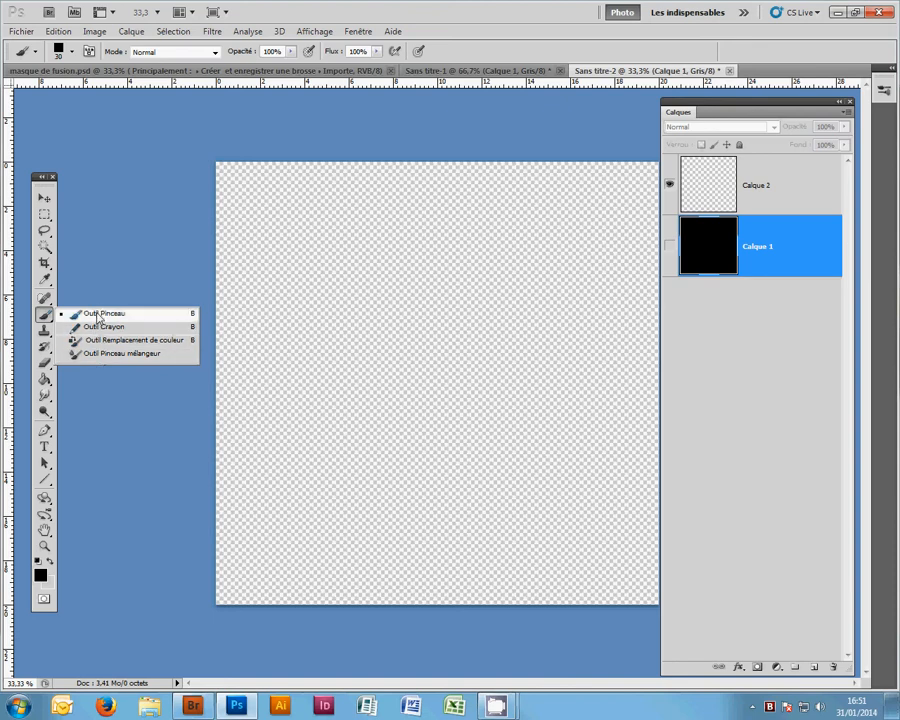
click(99, 316)
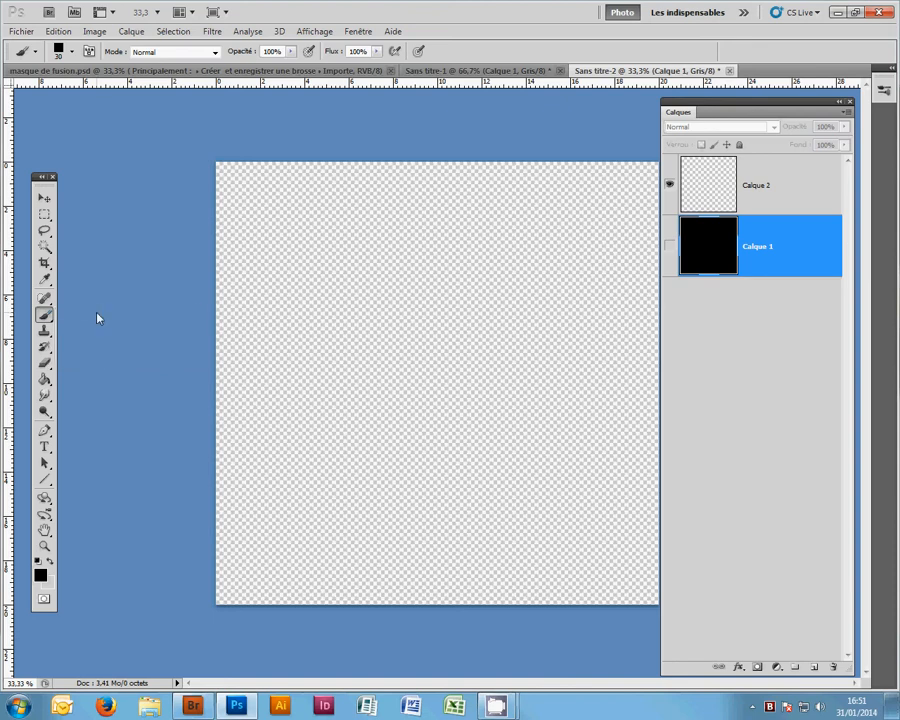
Browse the brush presets, try painting on the hidden Calque 1, and make that layer visible again.
click(73, 53)
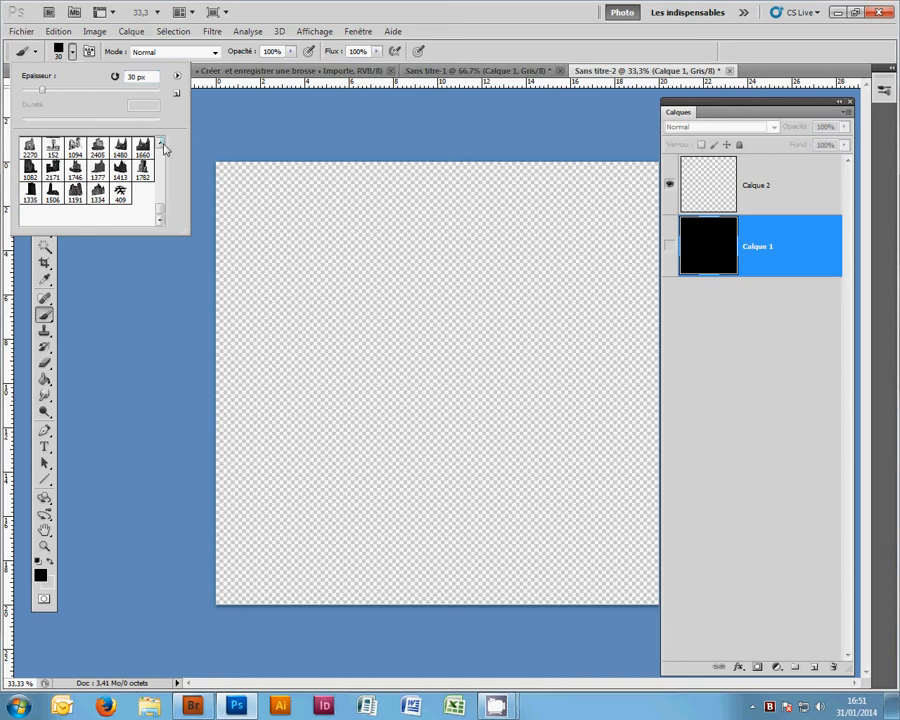
drag(161, 208, 167, 152)
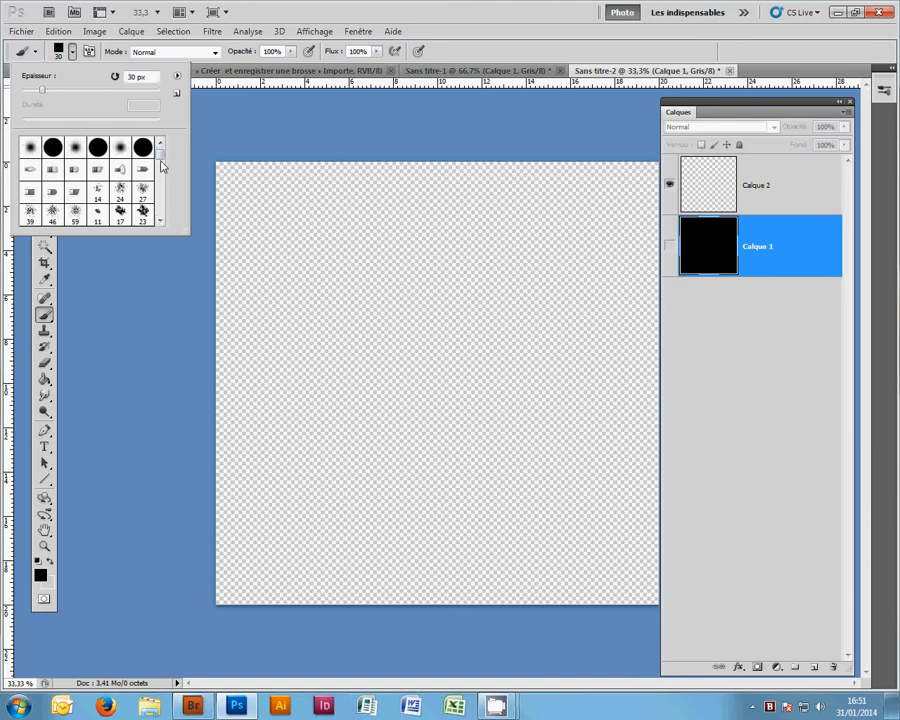
mouse_move(160, 156)
mouse_down()
mouse_move(159, 216)
mouse_move(169, 158)
mouse_up()
click(143, 291)
click(207, 307)
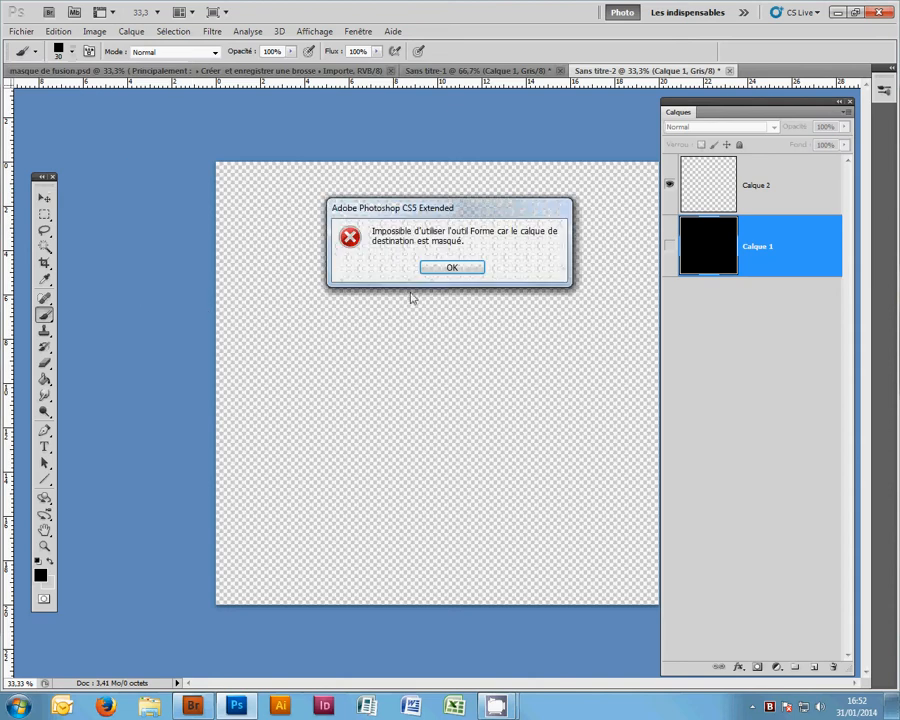
click(434, 272)
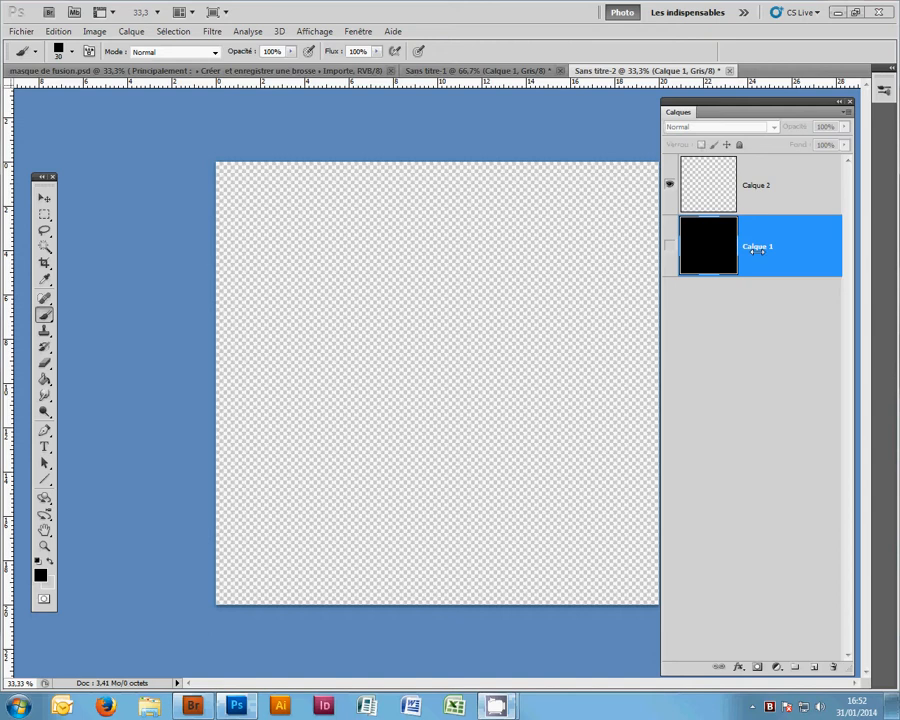
click(669, 247)
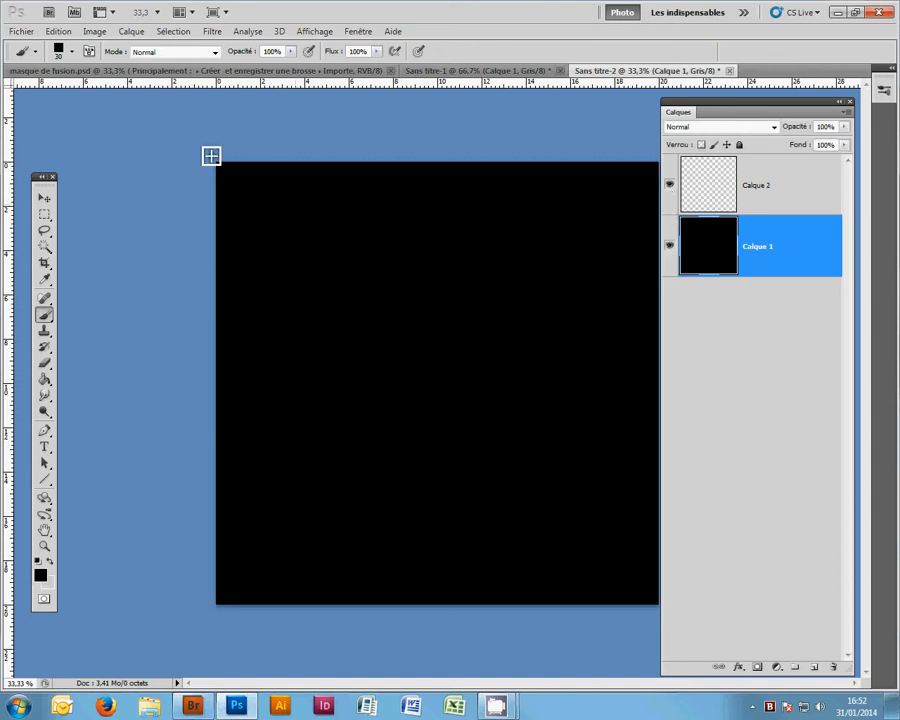
Define the black square on Calque 1 as a brush preset named "carré".
click(56, 32)
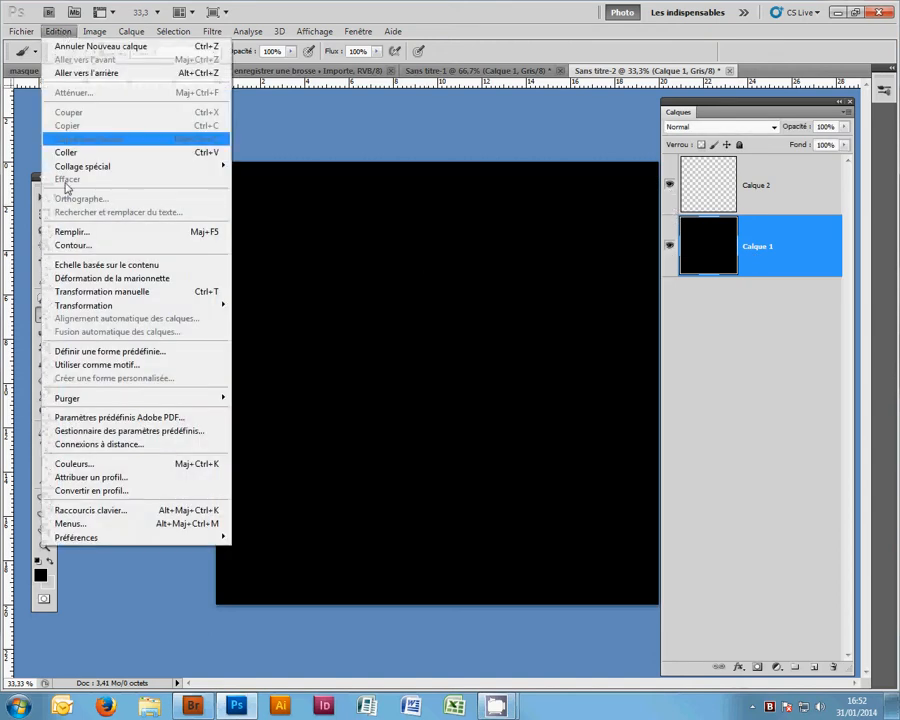
click(97, 352)
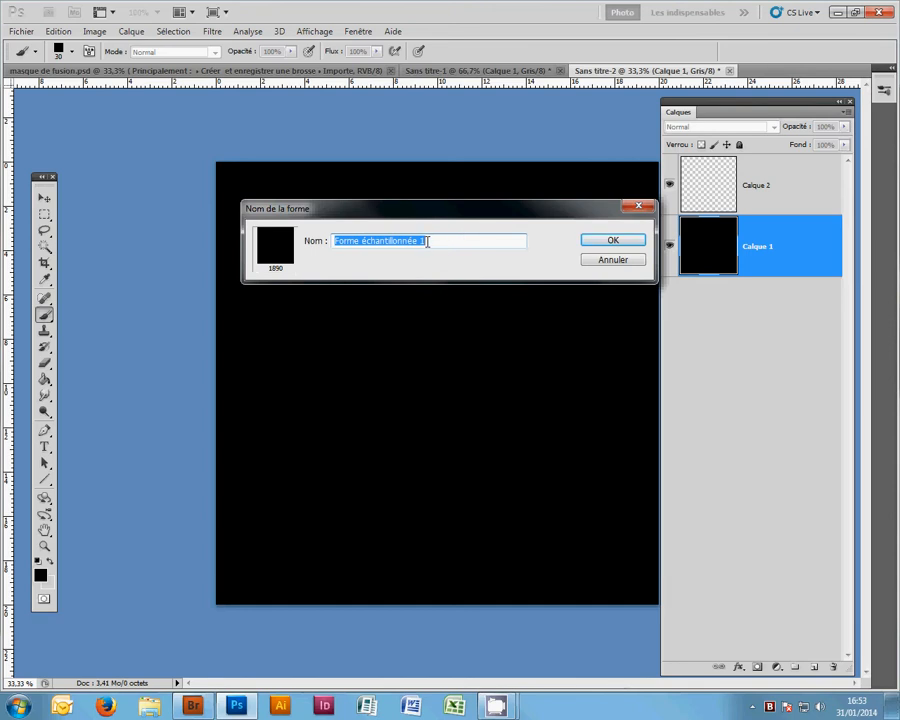
text(carré)
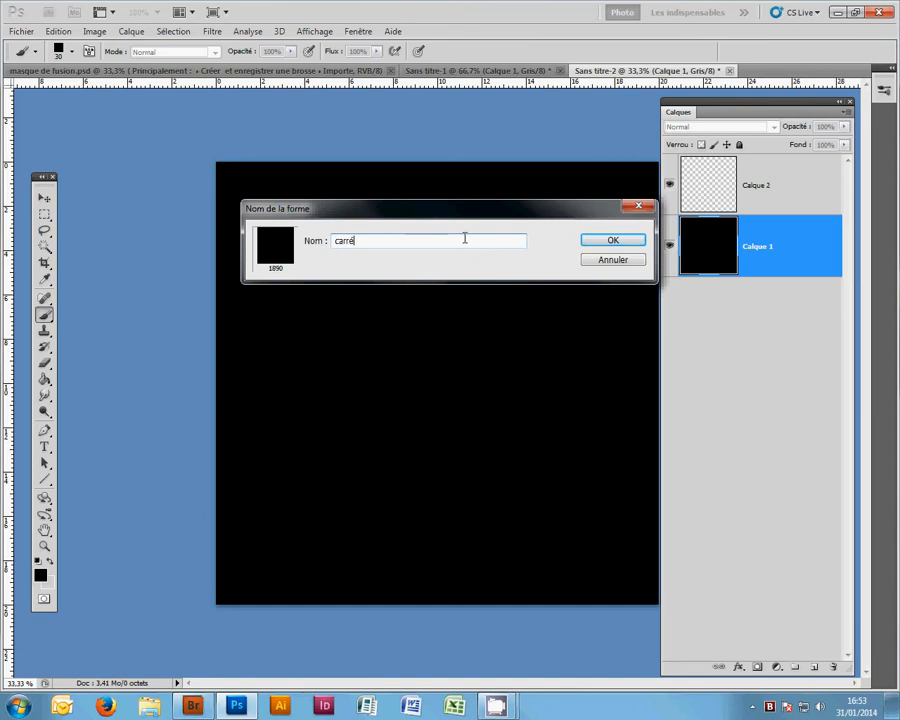
click(605, 245)
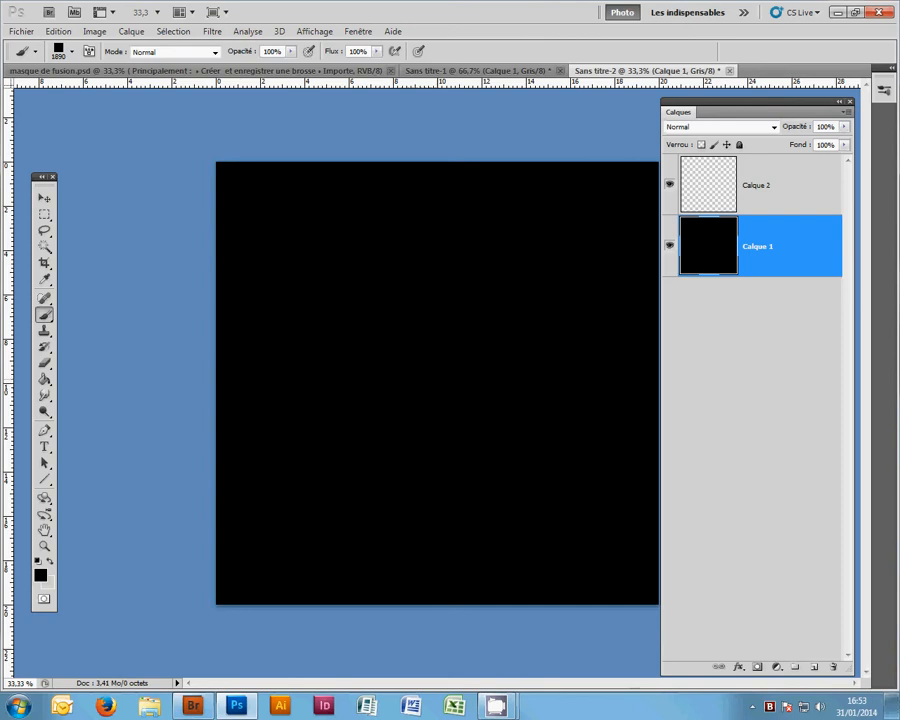
Check the document's pixel dimensions in the Image Size settings and leave them as they are.
click(104, 34)
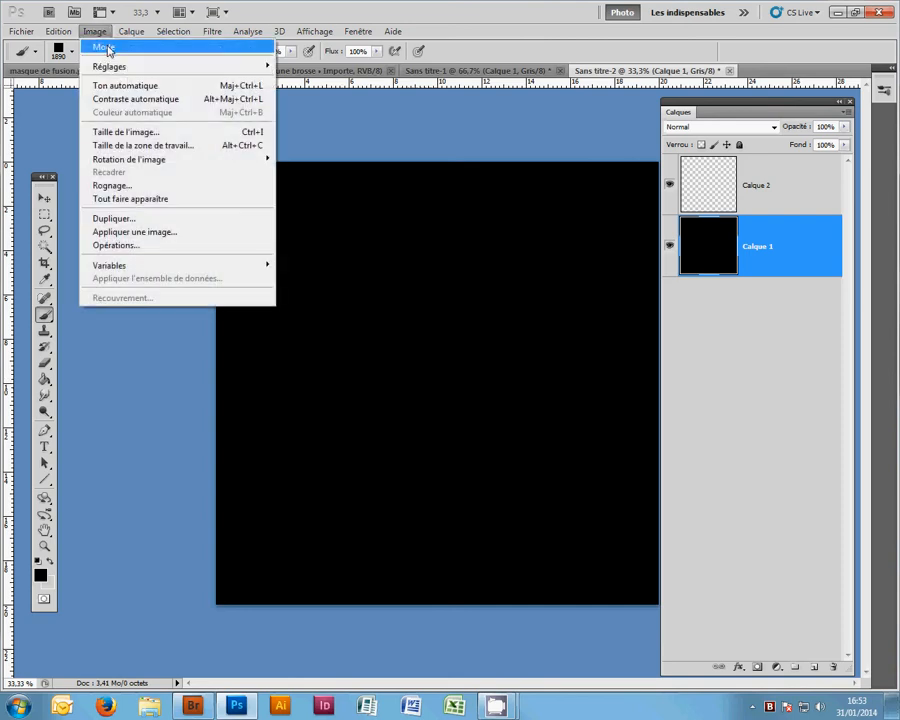
click(82, 130)
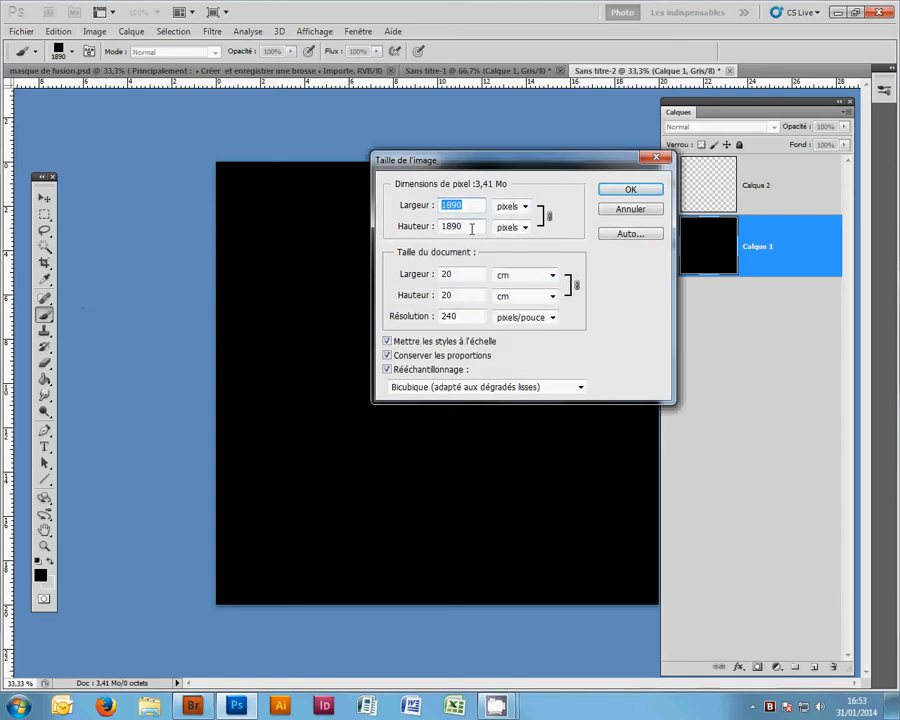
click(610, 193)
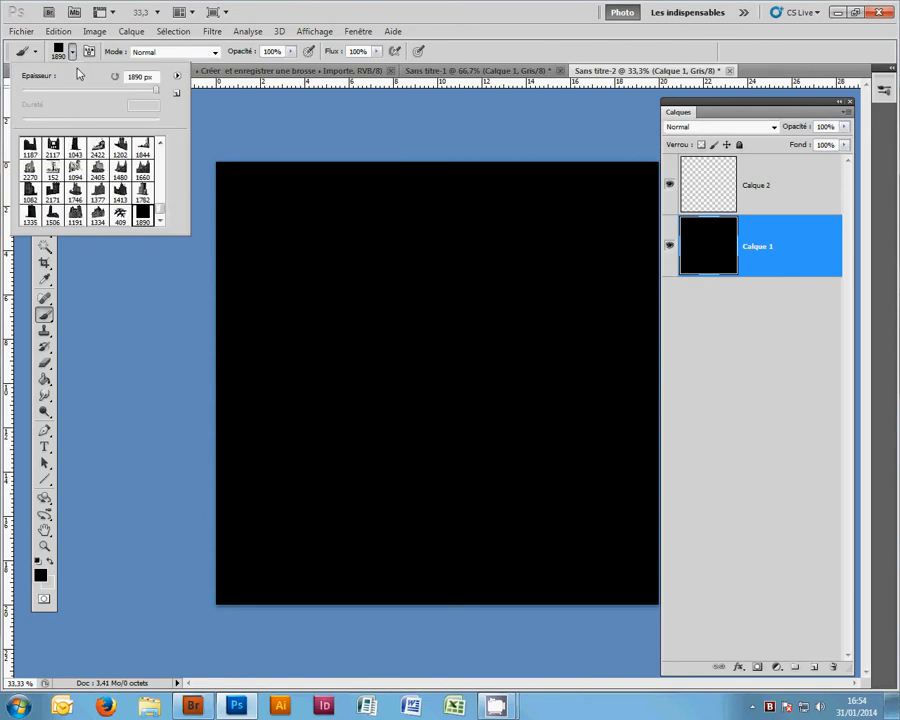
Set the size of the new square brush to 30 px.
mouse_move(156, 93)
mouse_down()
mouse_move(60, 91)
mouse_move(84, 98)
mouse_move(57, 100)
mouse_move(82, 106)
mouse_move(68, 104)
mouse_up()
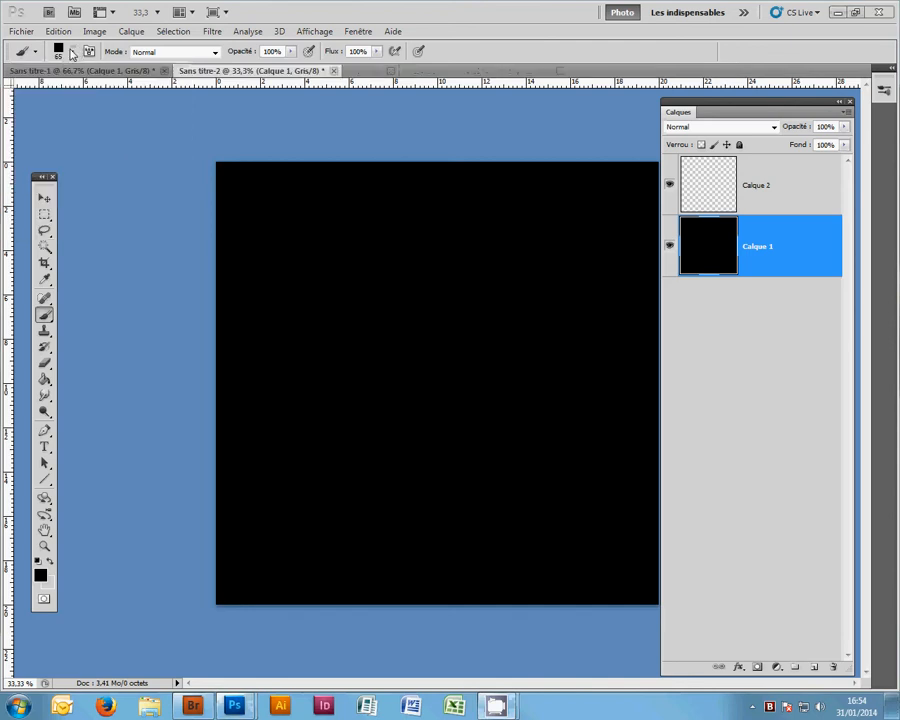
click(71, 51)
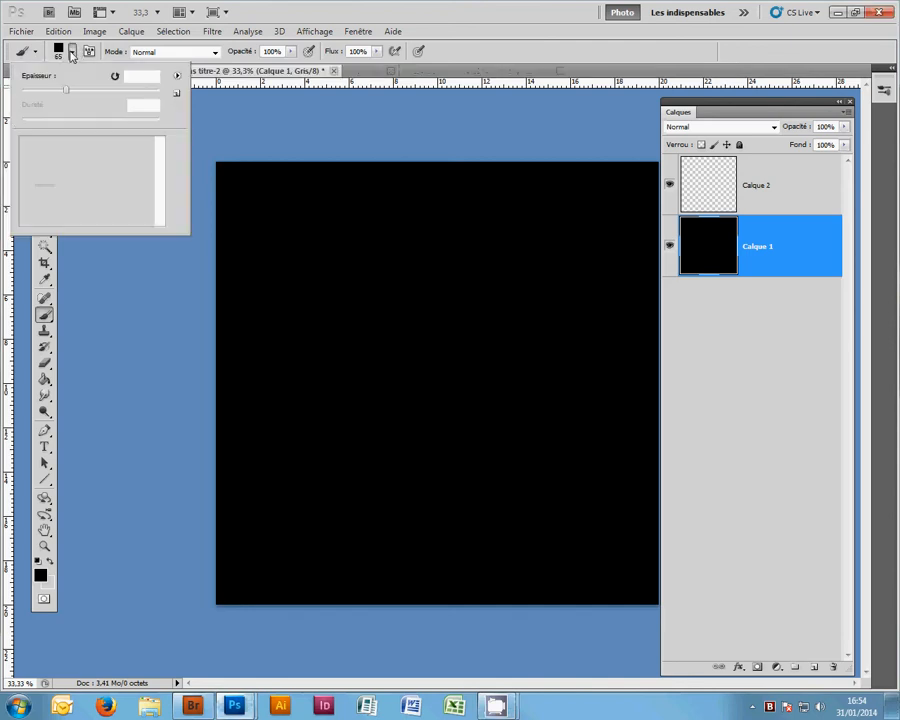
click(137, 79)
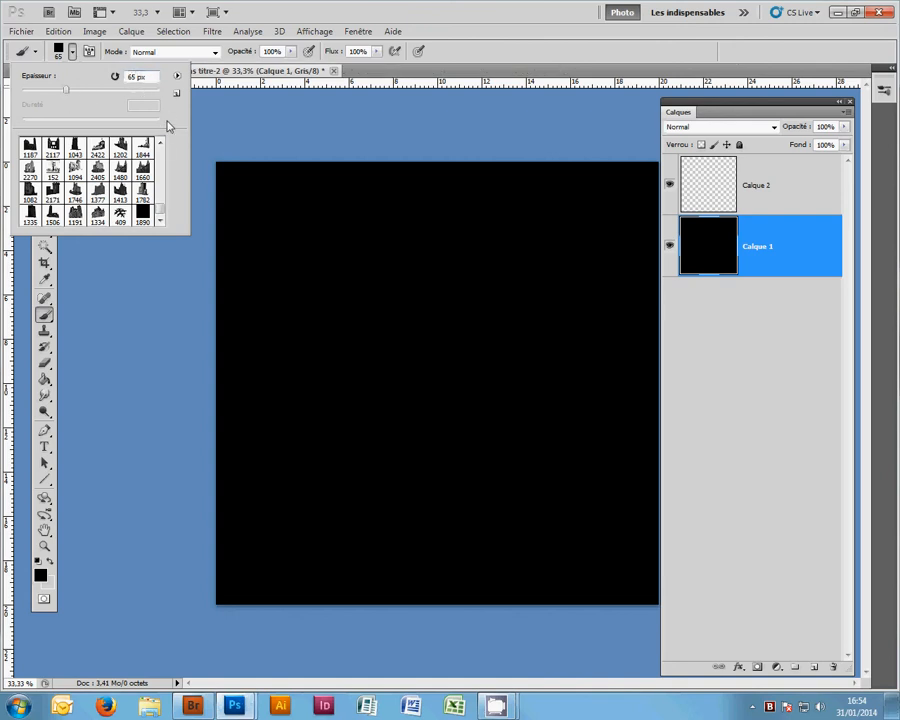
key(BackSpace)
key(BackSpace)
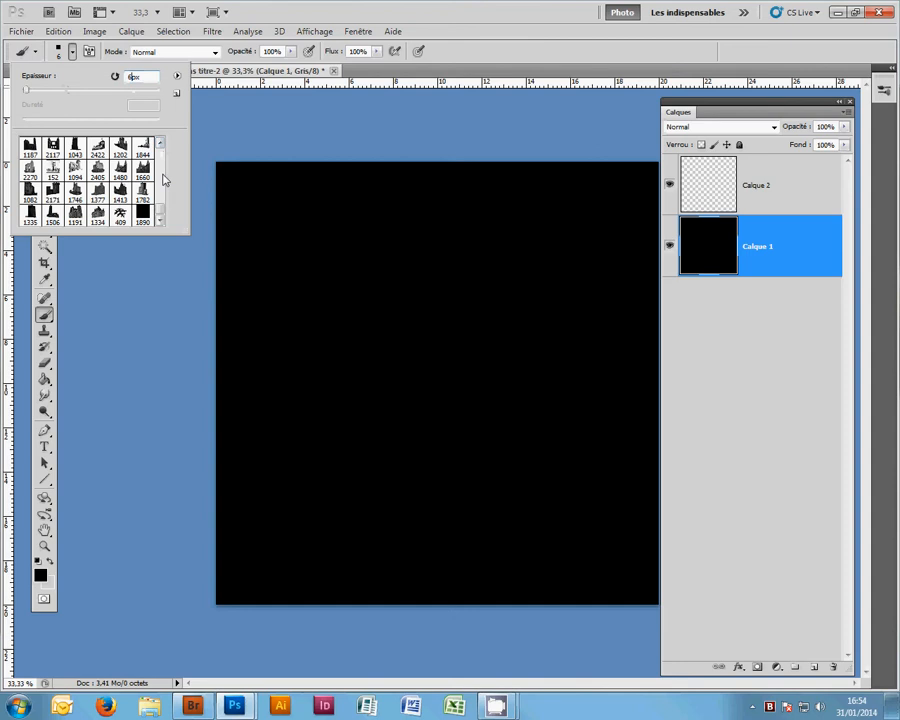
key(BackSpace)
text(30)
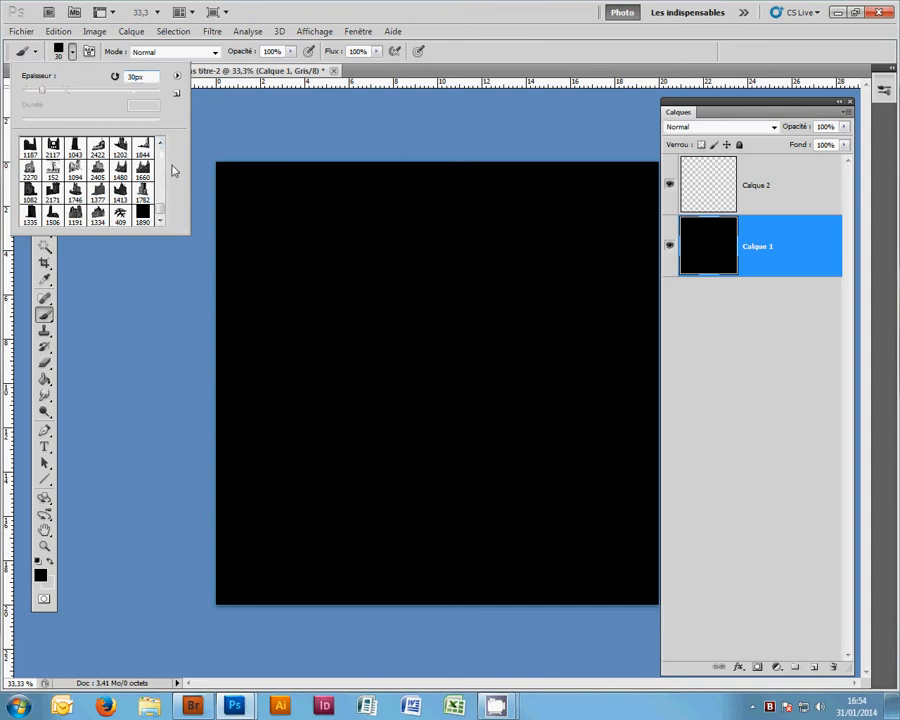
click(168, 334)
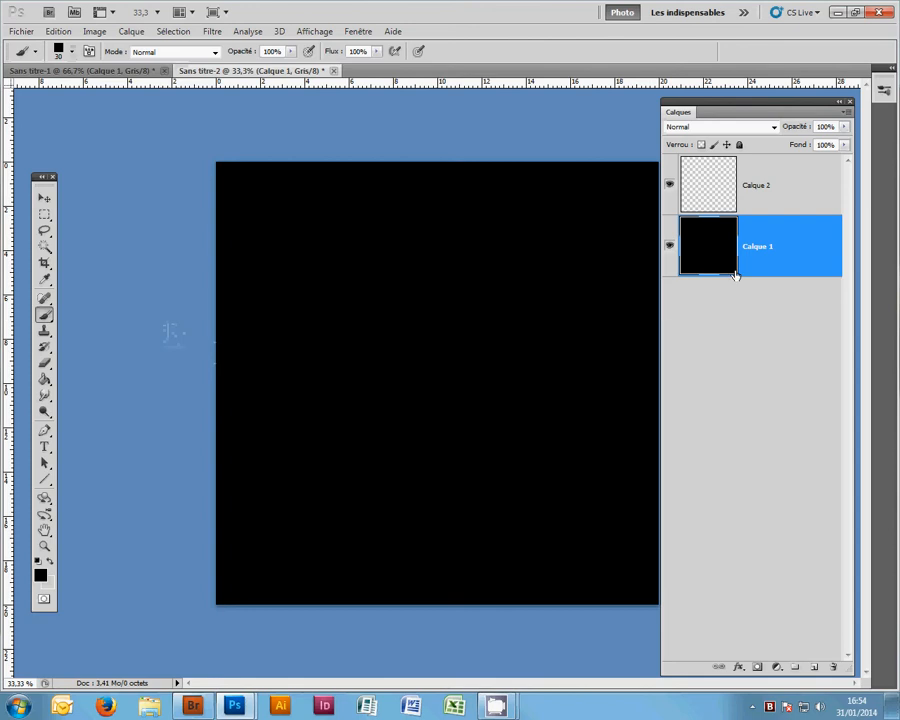
Make Calque 2 the active layer, hide Calque 1, and paint scattered small black square marks with the 30 px brush.
click(767, 188)
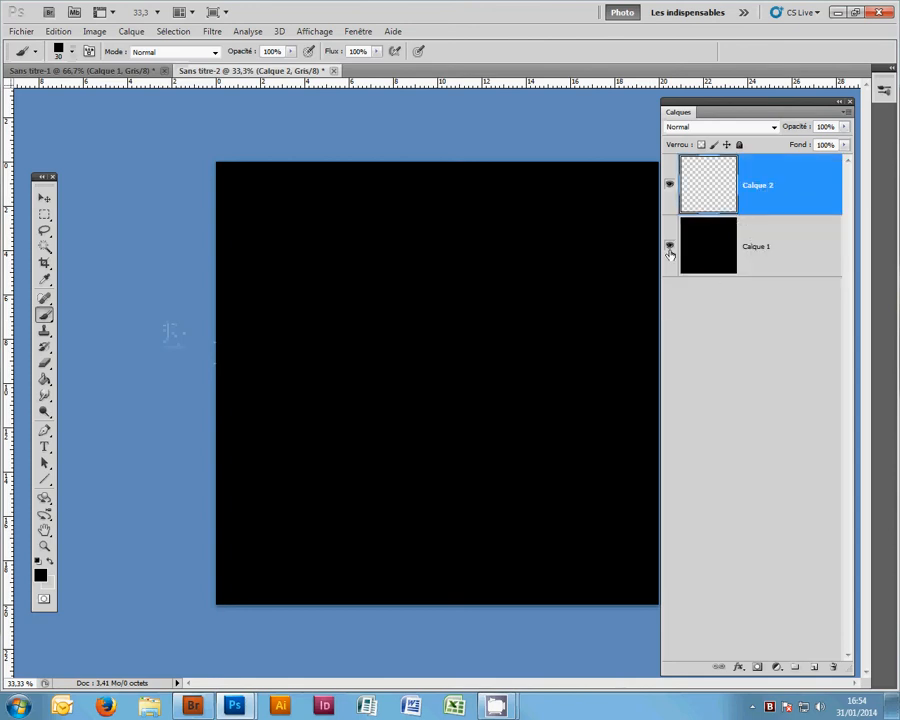
click(670, 248)
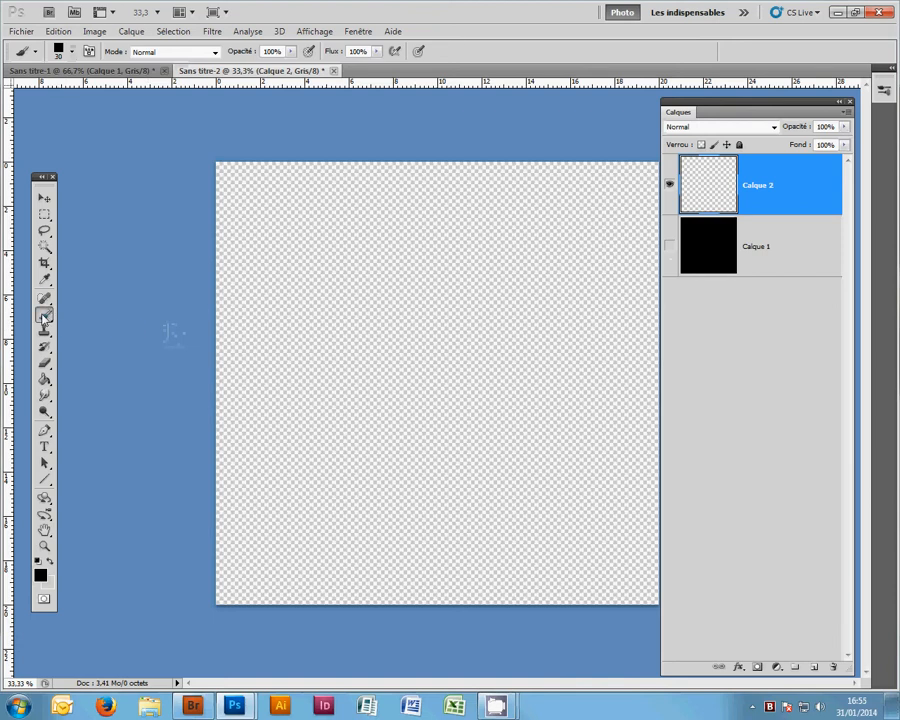
click(283, 244)
click(391, 335)
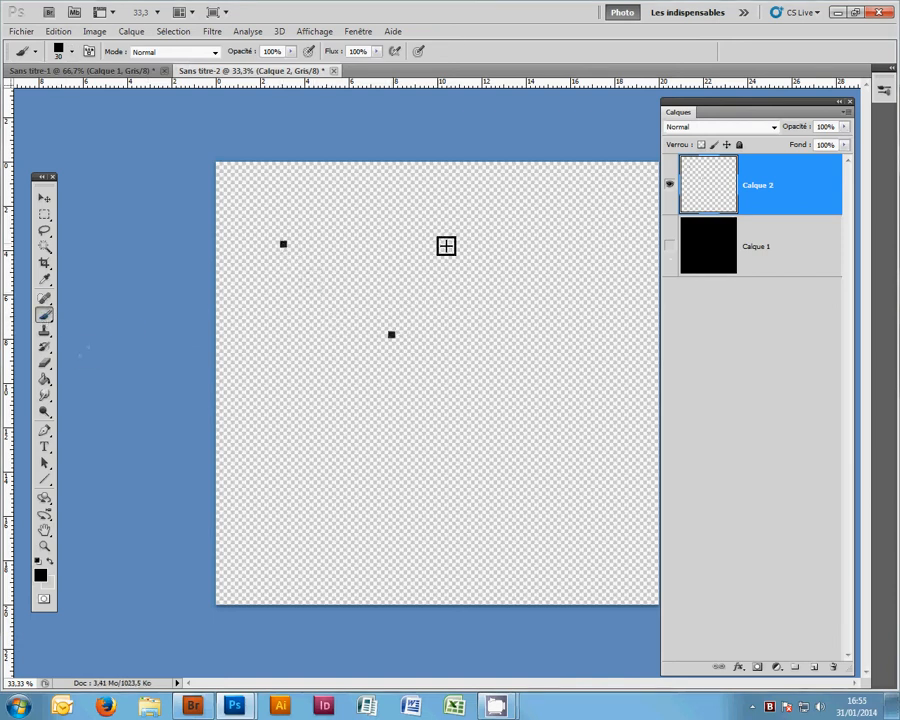
drag(438, 245, 442, 230)
click(508, 311)
click(519, 352)
drag(562, 273, 565, 263)
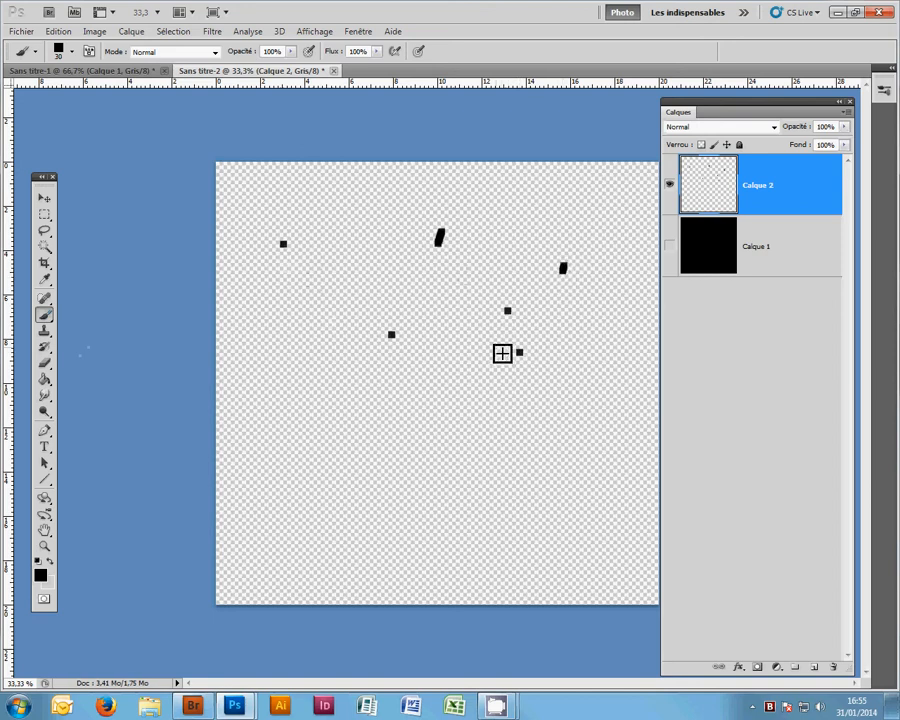
click(495, 346)
drag(464, 338, 461, 328)
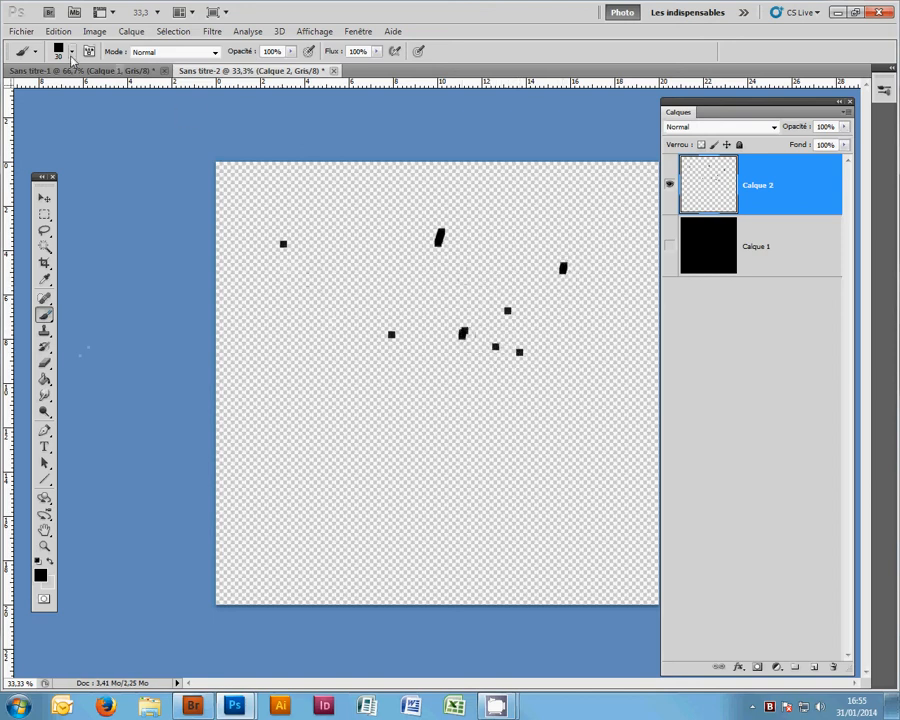
Enlarge the square brush to 147 px and stamp two black squares on Calque 2.
click(72, 57)
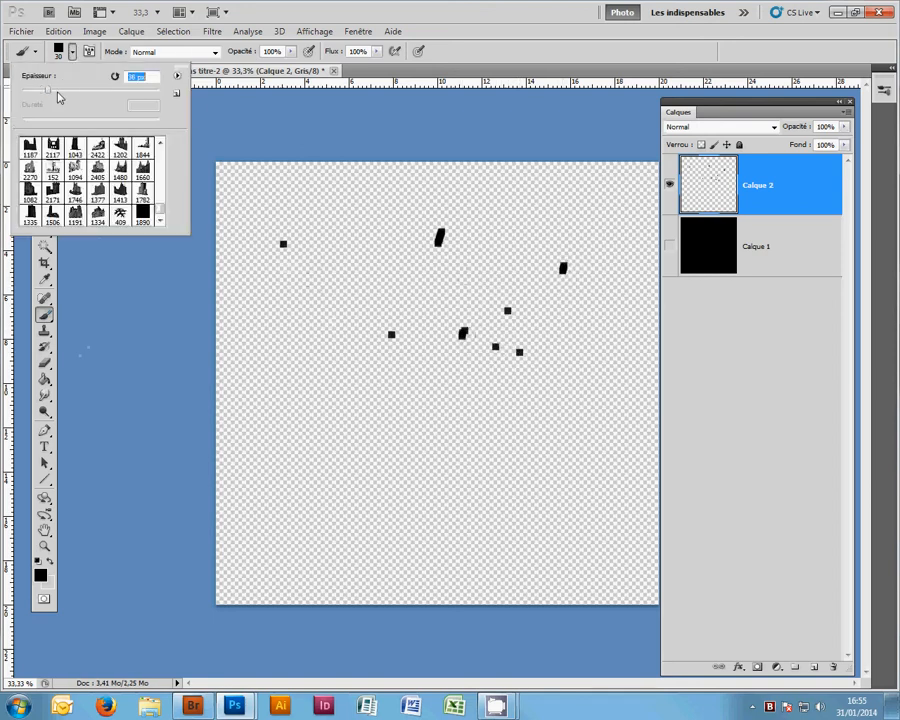
drag(57, 92, 108, 104)
click(440, 479)
click(369, 384)
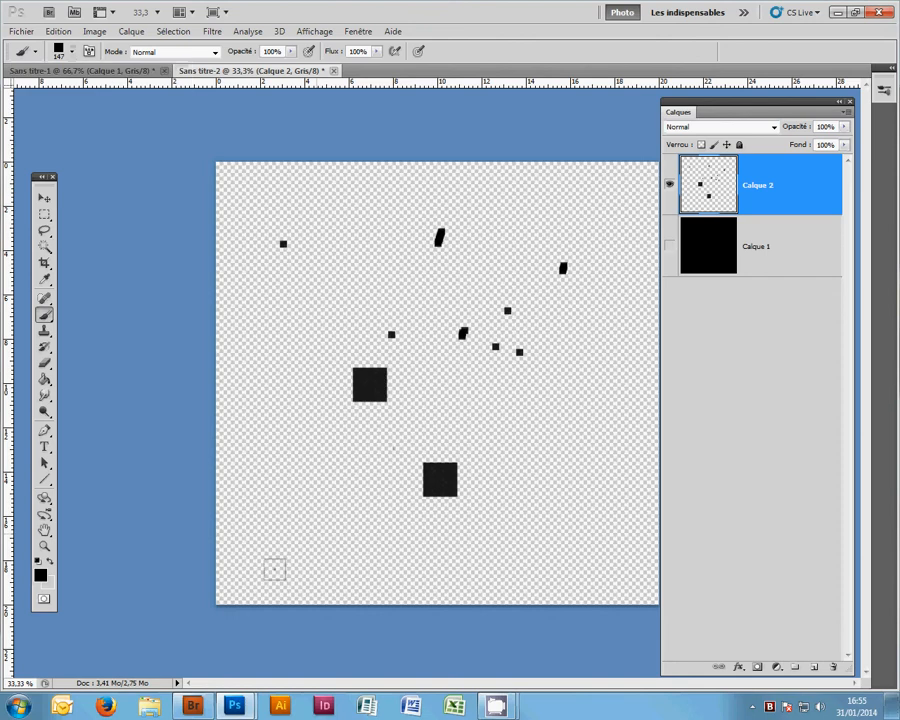
Set the foreground colour to turquoise 5cc1b9 and stamp four squares on Calque 2.
click(40, 575)
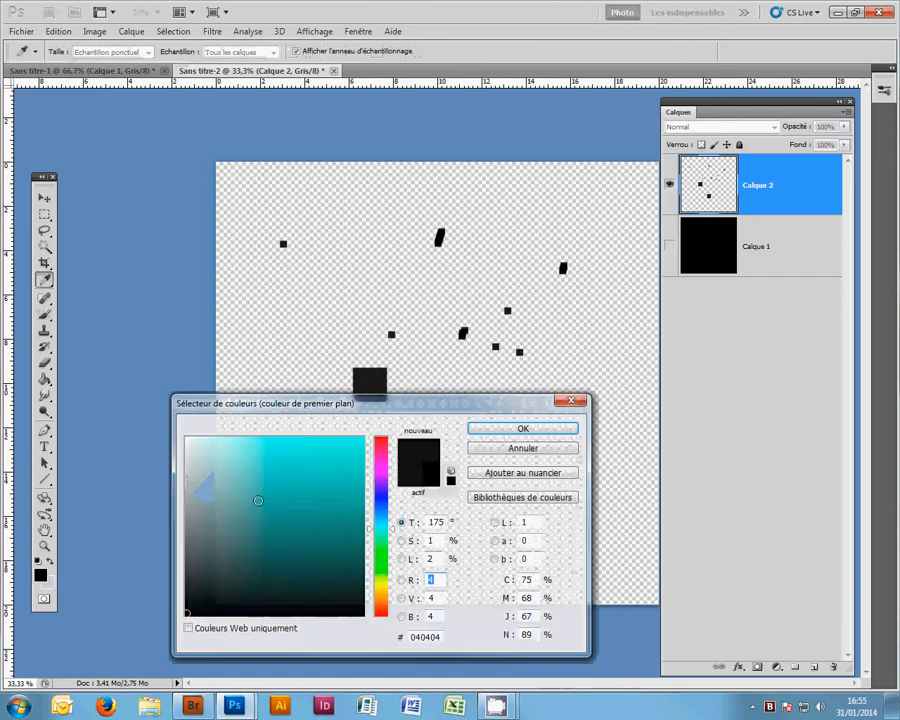
click(279, 481)
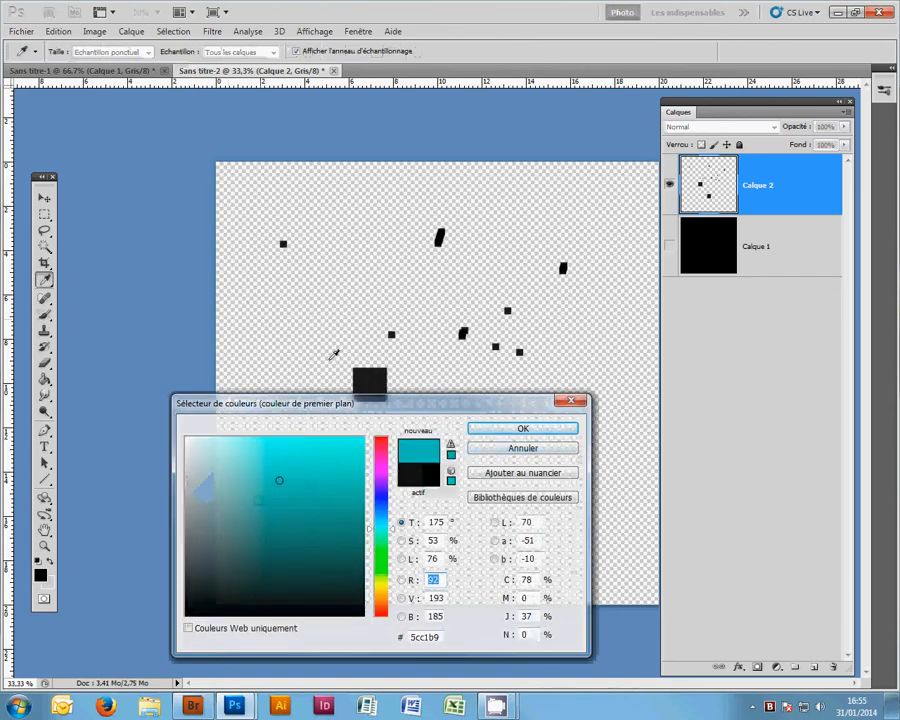
click(522, 428)
click(272, 270)
click(457, 458)
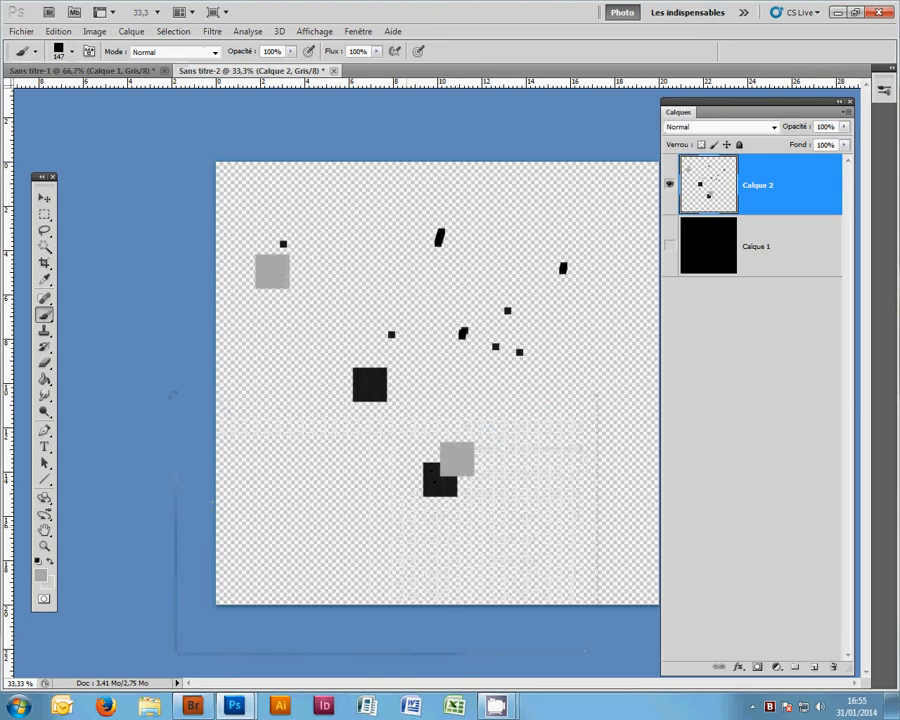
click(474, 482)
click(404, 518)
Set the foreground colour to orange e77d49 and stamp several more squares on Calque 2.
click(40, 575)
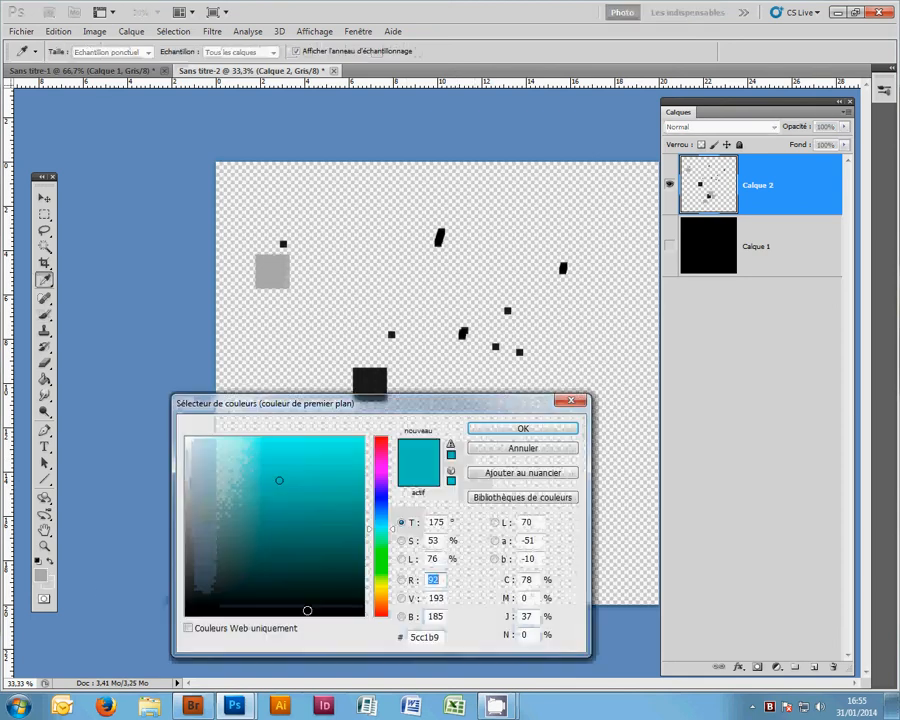
click(380, 606)
click(307, 454)
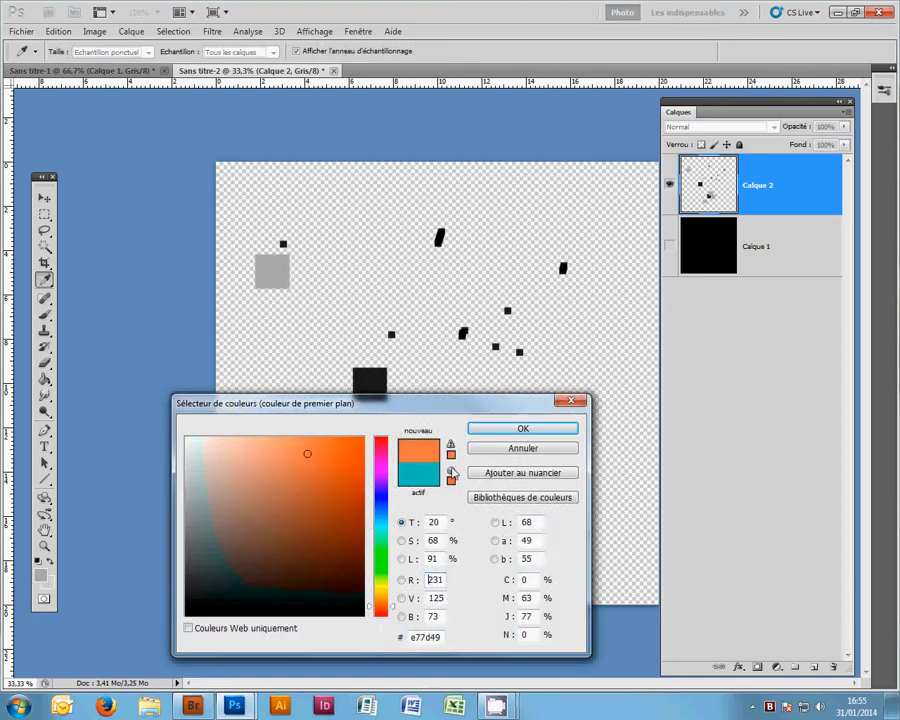
click(485, 429)
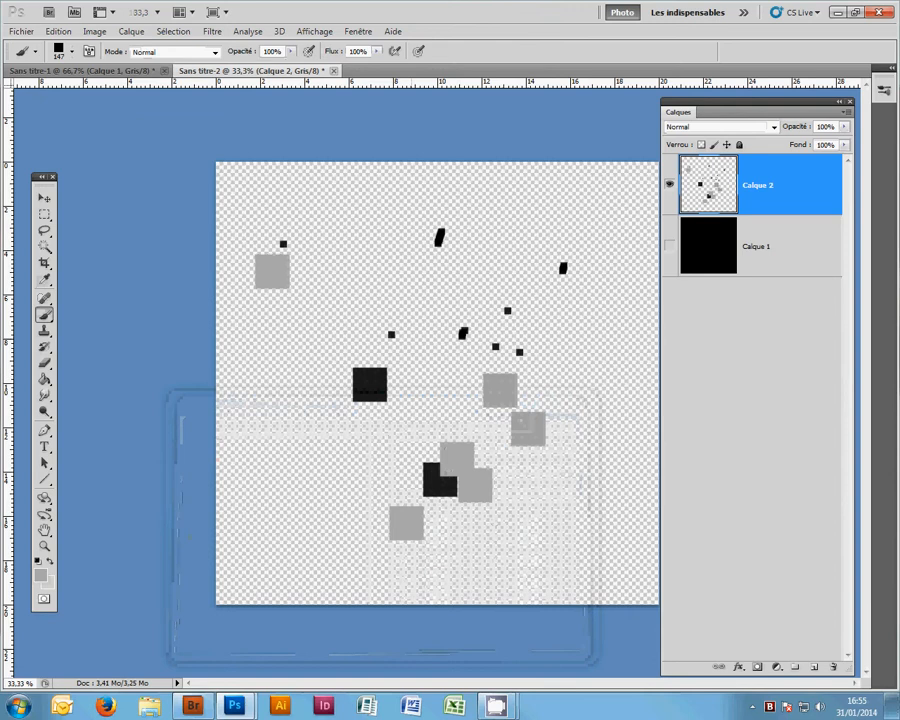
click(413, 336)
click(380, 386)
click(316, 484)
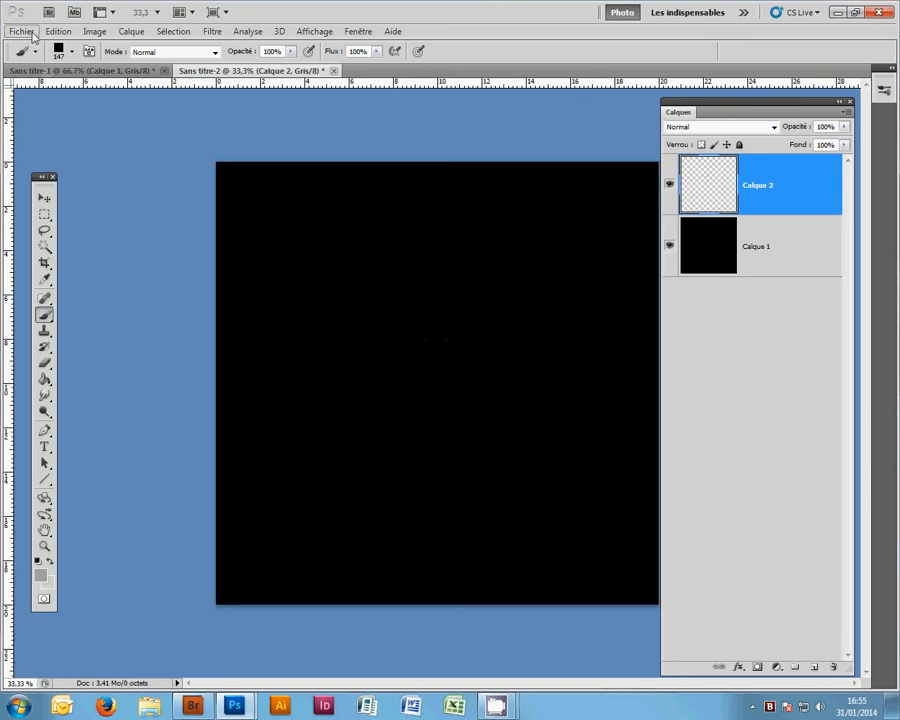
Create a new 20 × 20 cm greyscale document at 240 pixels/inch with a transparent background.
click(22, 32)
click(33, 47)
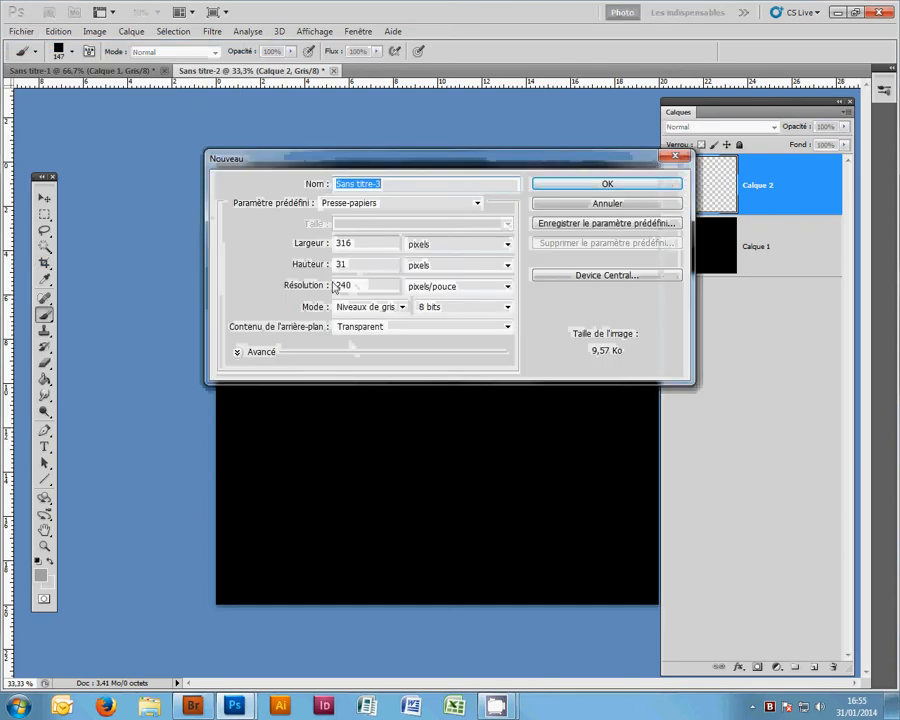
click(508, 245)
click(432, 284)
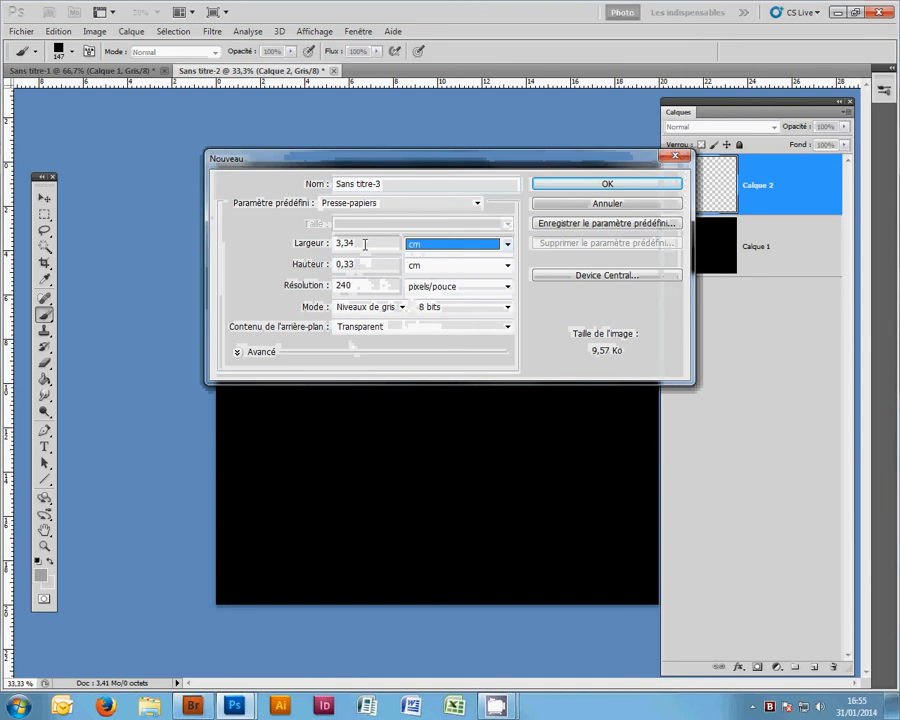
double_click(365, 244)
text(20)
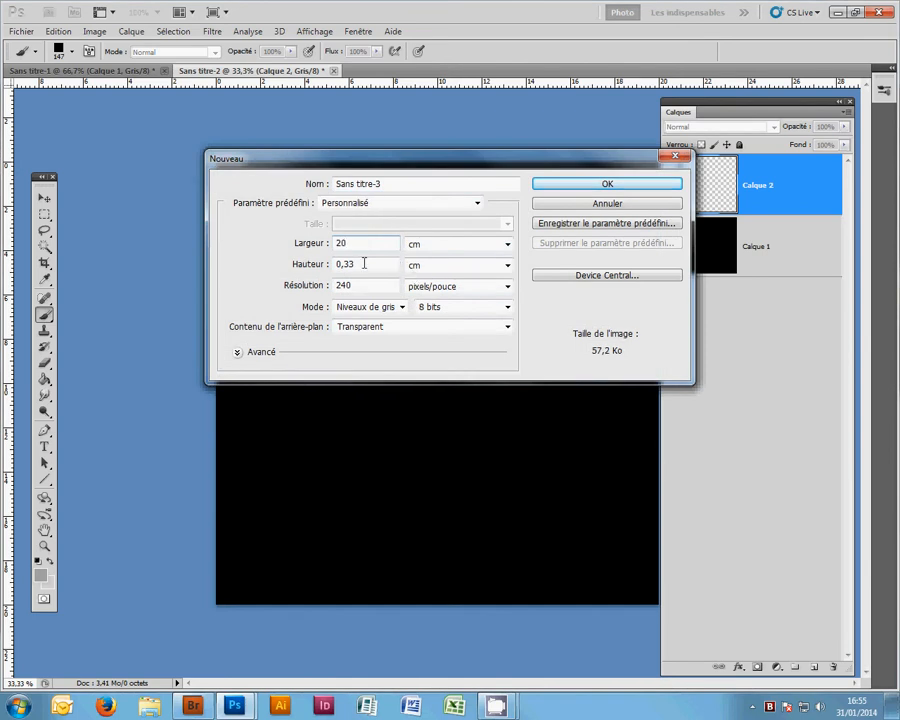
click(365, 266)
double_click(366, 266)
text(20)
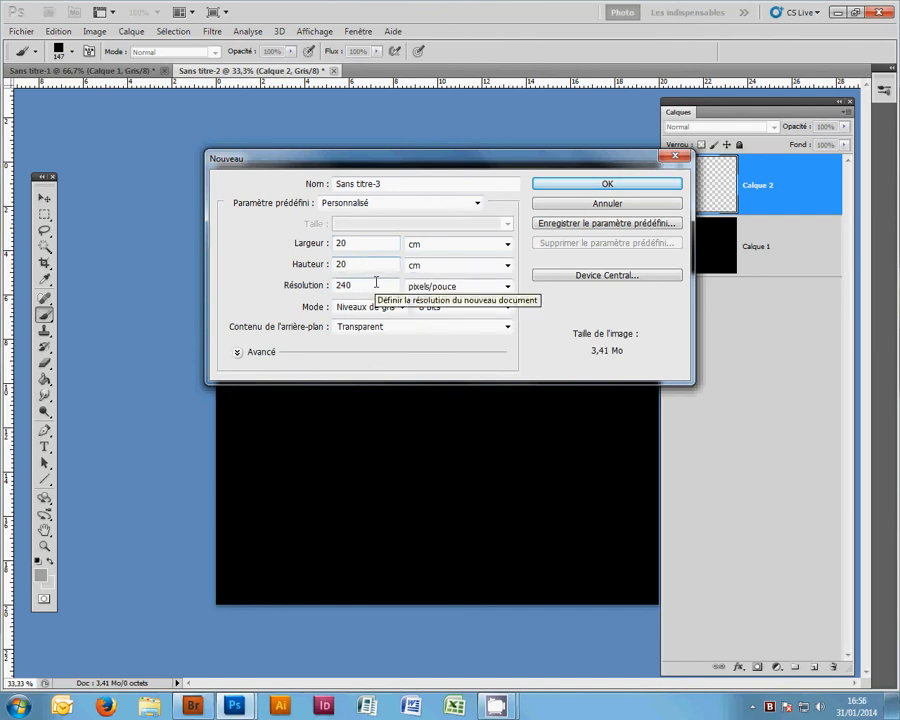
click(618, 192)
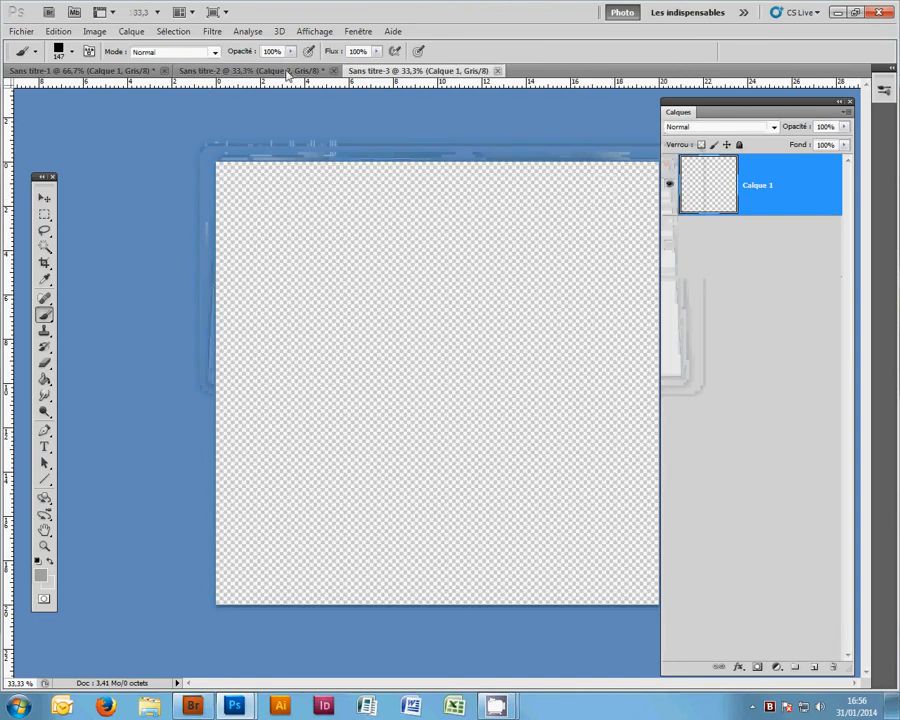
Turn on snapping to guides (Repères) in the new document.
click(316, 35)
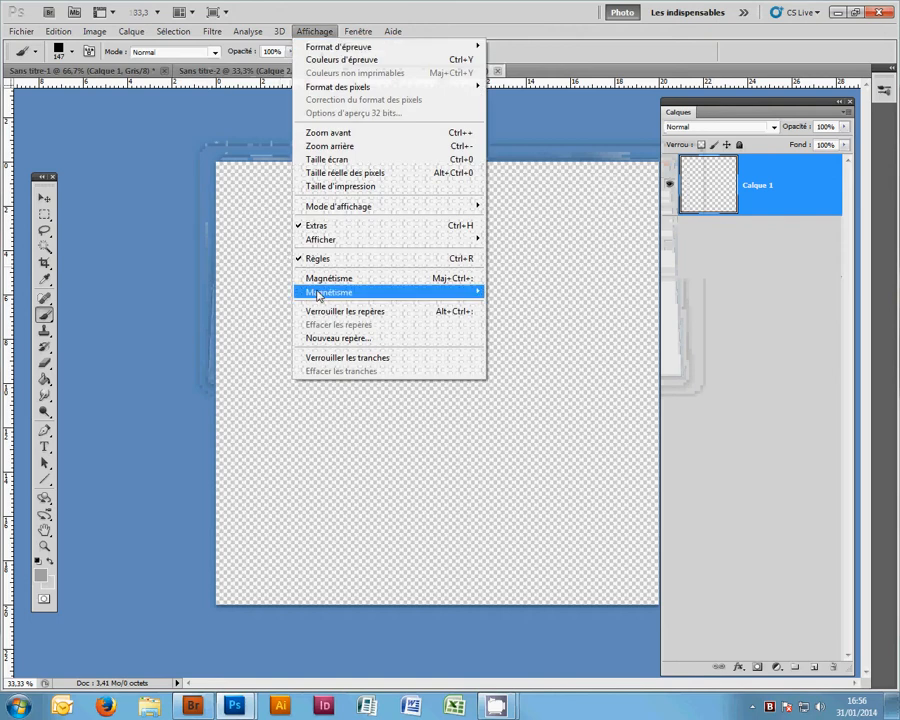
mouse_move(331, 293)
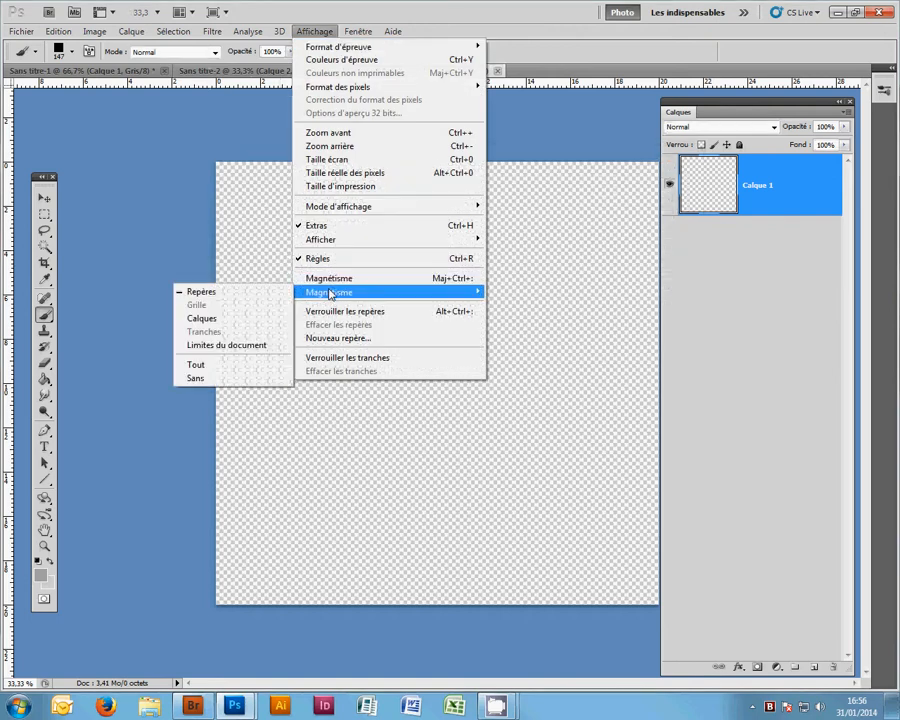
click(200, 293)
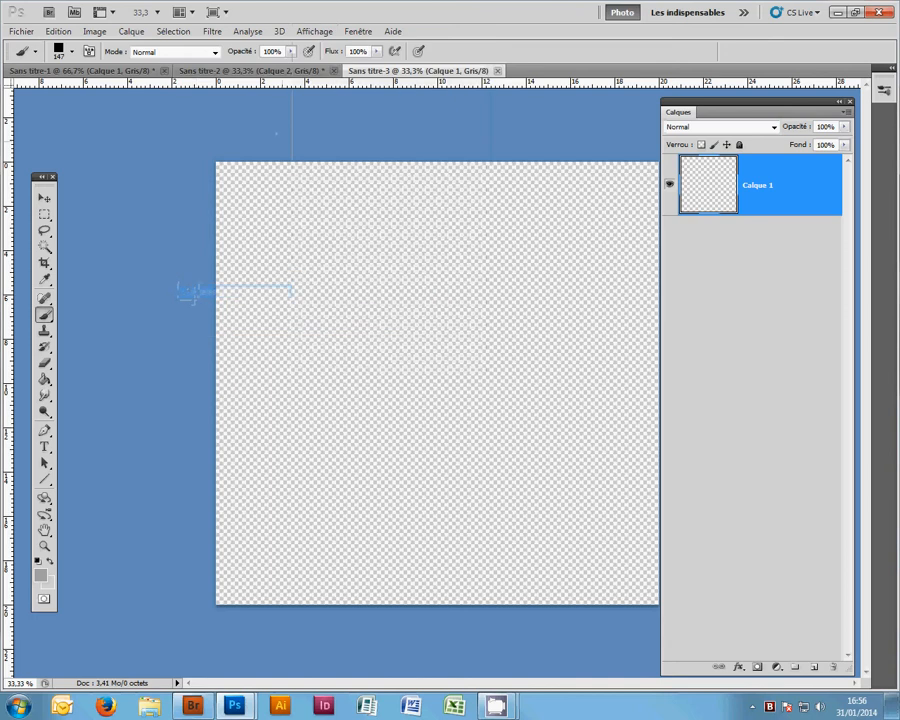
click(226, 13)
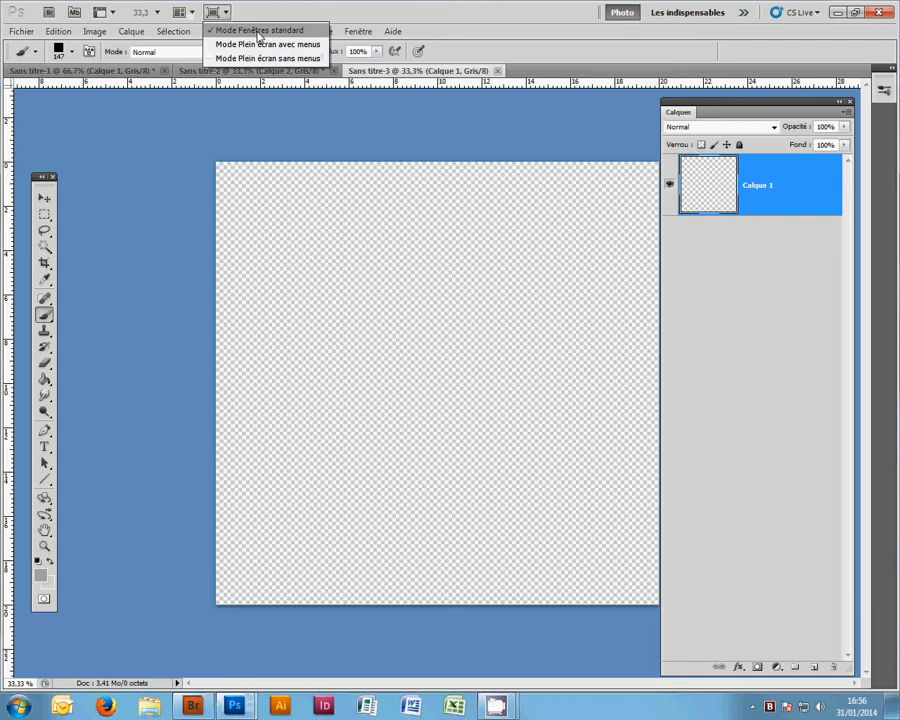
click(511, 136)
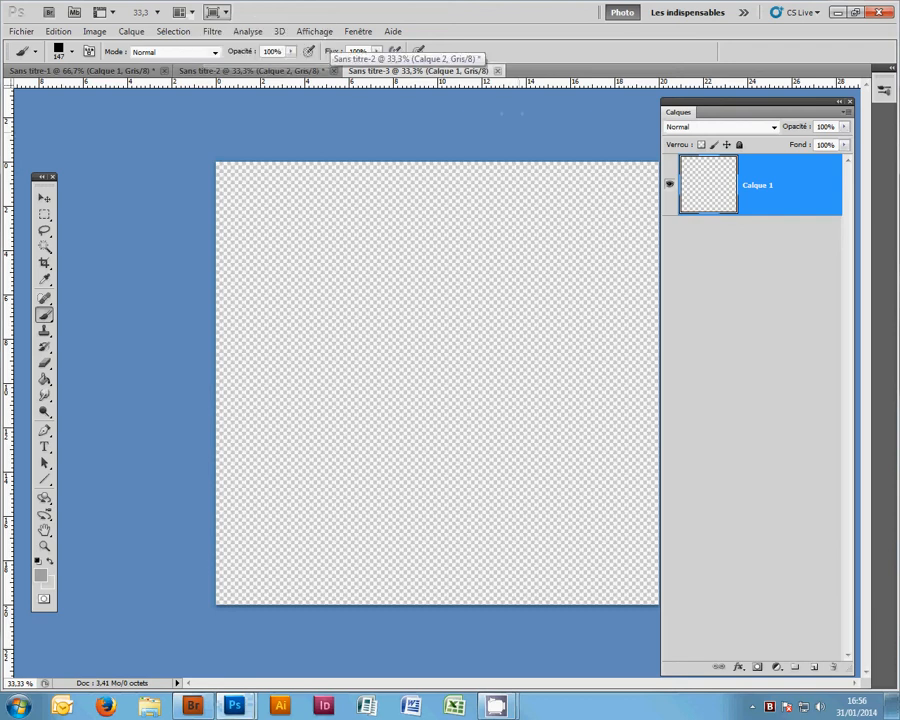
Check the layers panel options for the largest thumbnail size and whole-document thumbnail content, and accept them.
click(845, 117)
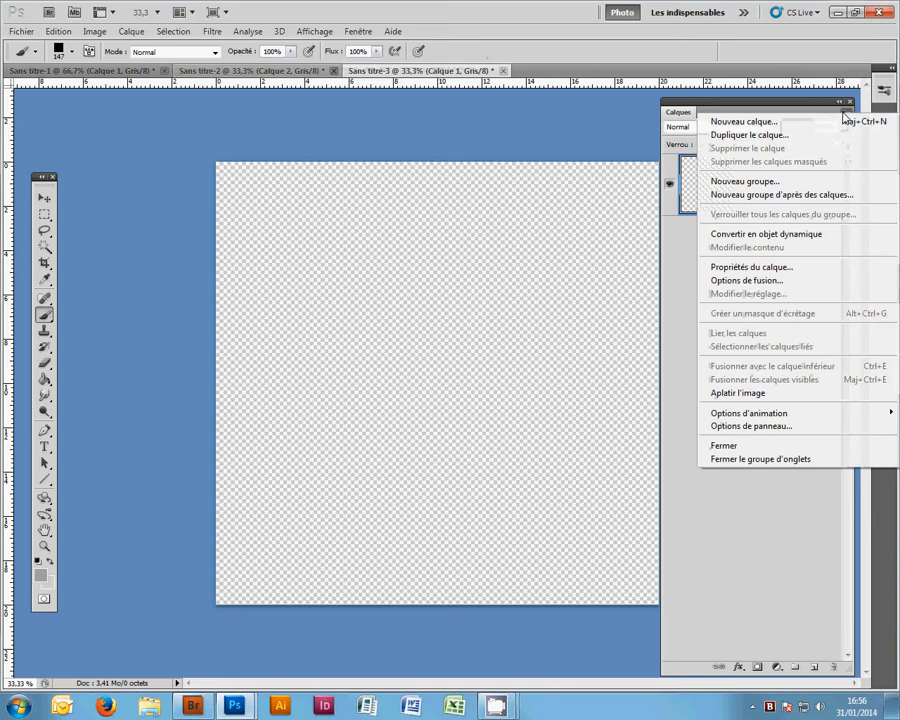
click(758, 427)
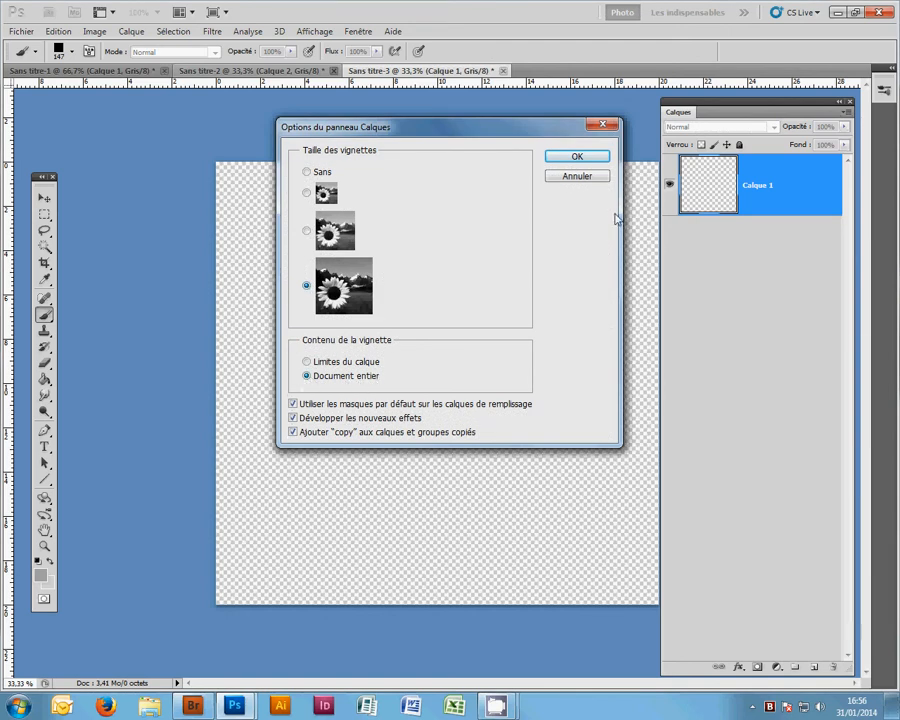
click(580, 160)
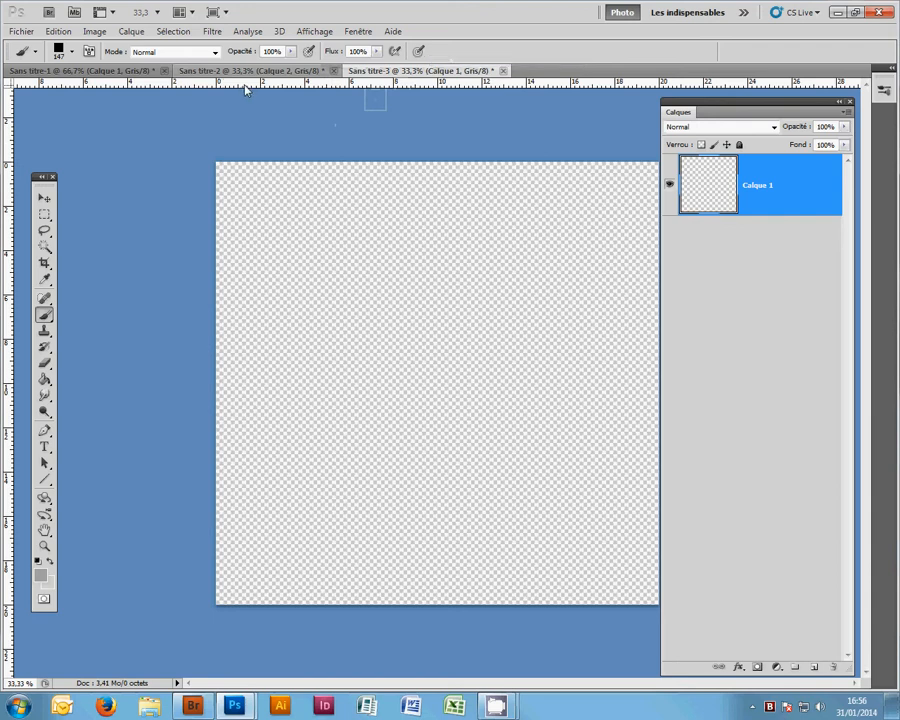
Place horizontal guides at 1 cm and 19 cm and vertical guides at 1 cm and 19 cm as page margins.
drag(245, 91, 249, 184)
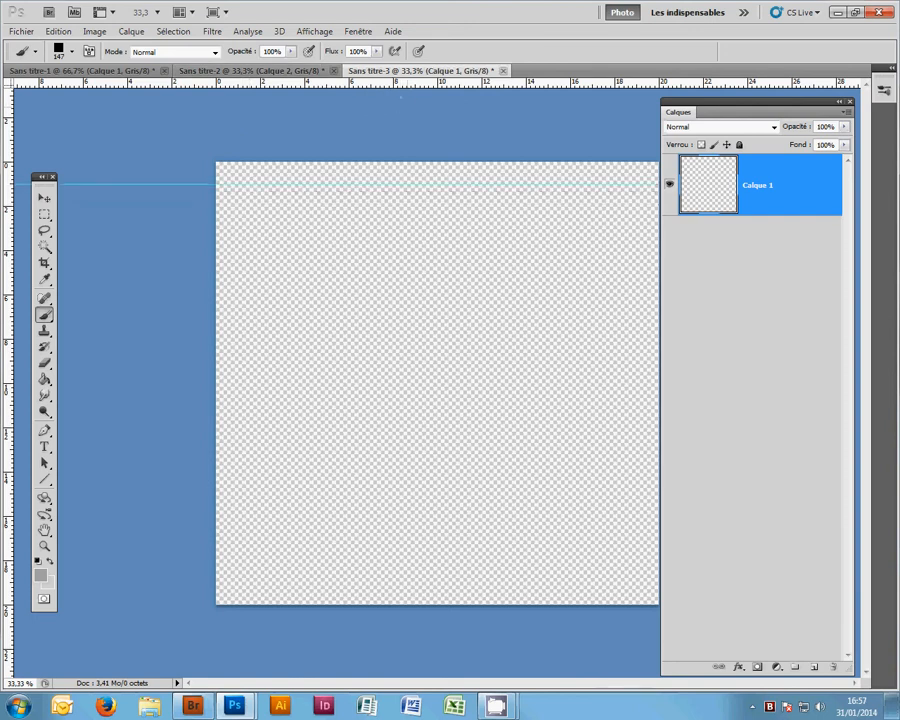
drag(410, 89, 368, 583)
drag(137, 212, 238, 247)
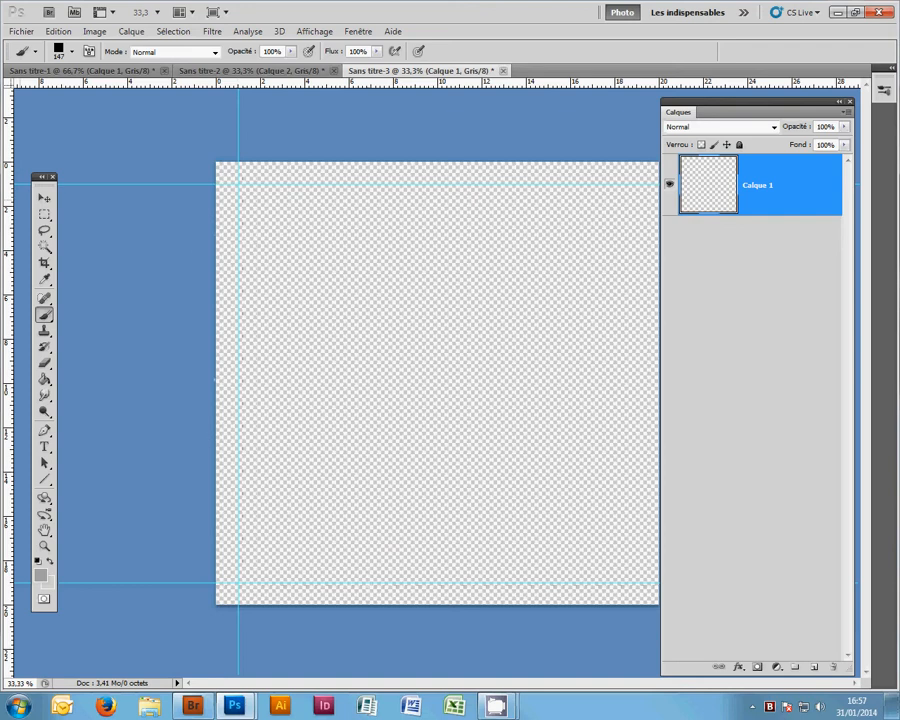
drag(13, 163, 637, 247)
Add three more vertical guides at 2 cm, 3 cm and 4 cm.
drag(9, 158, 260, 156)
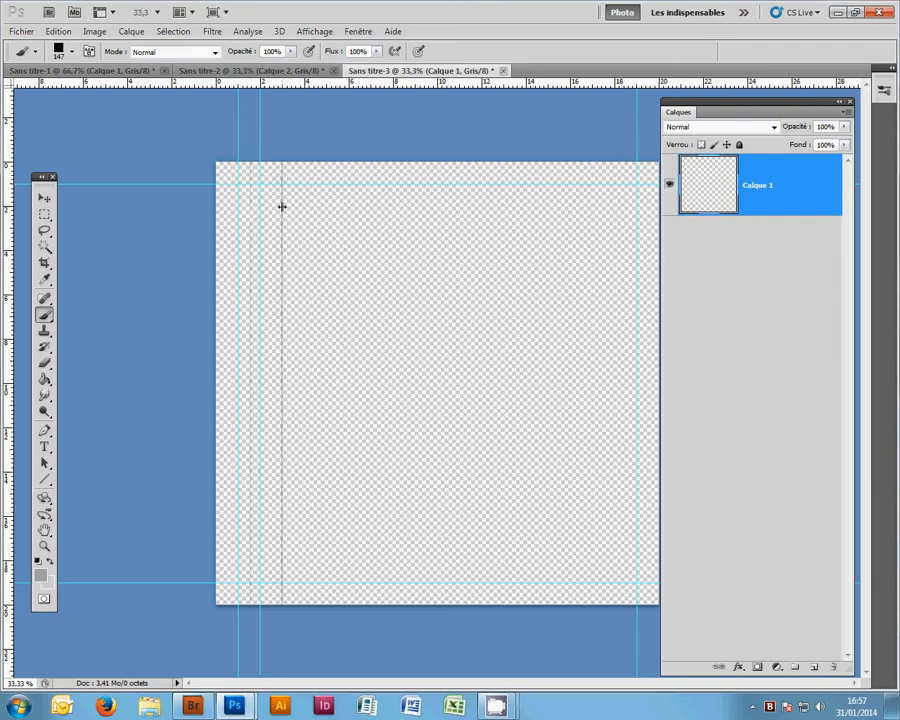
drag(282, 206, 282, 206)
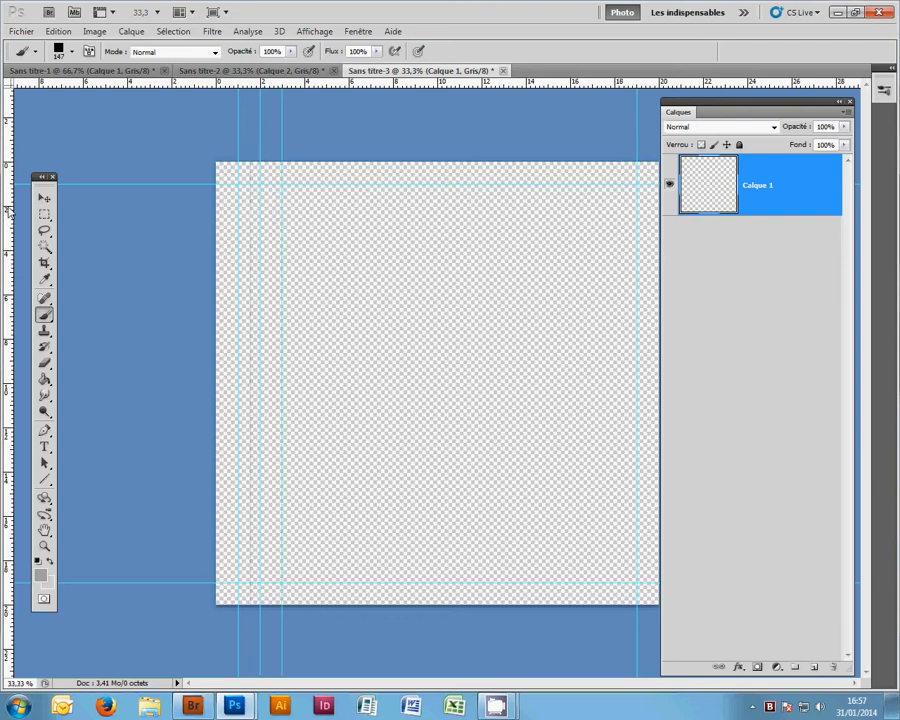
drag(8, 210, 304, 257)
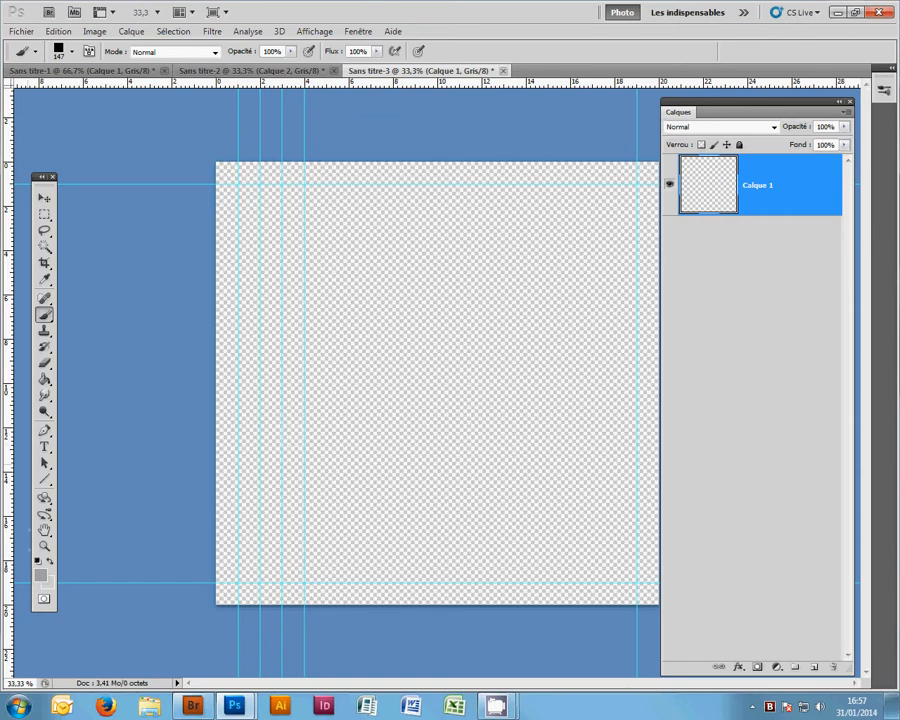
Set the foreground colour to near-black 020202.
click(42, 578)
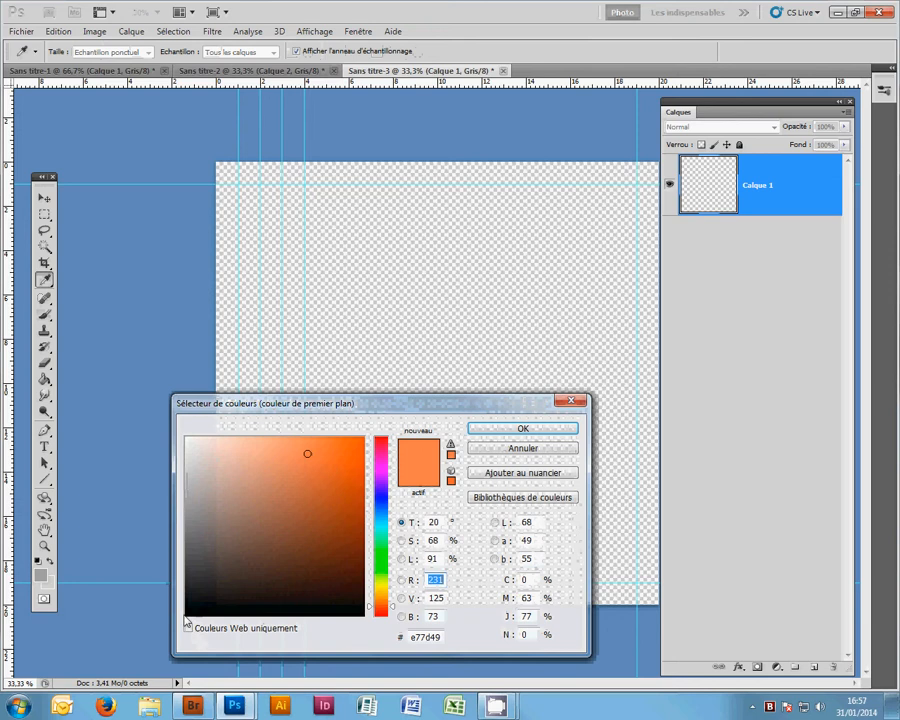
click(187, 614)
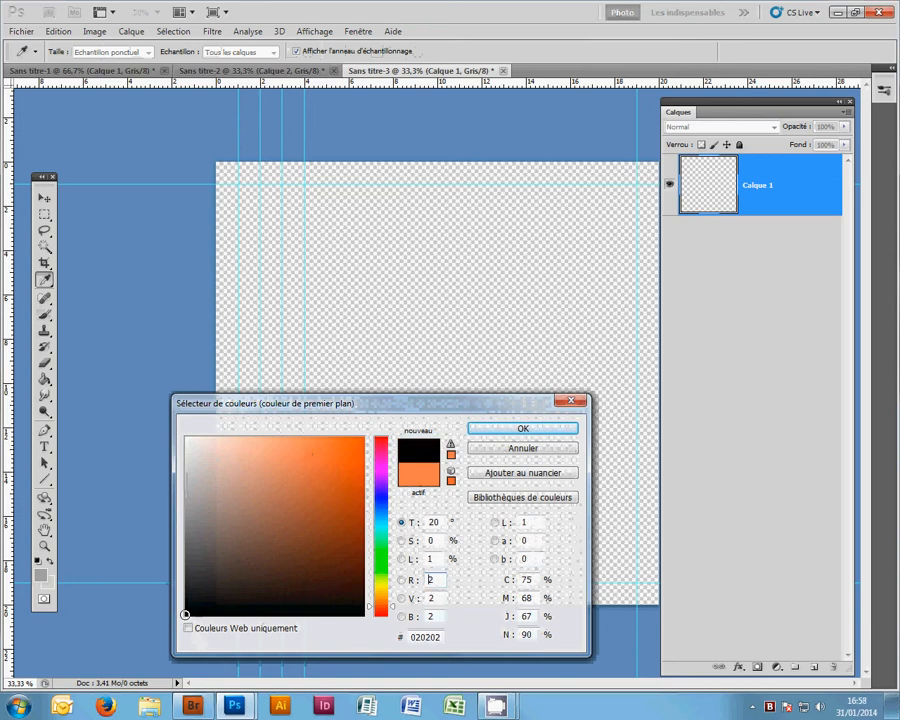
click(522, 420)
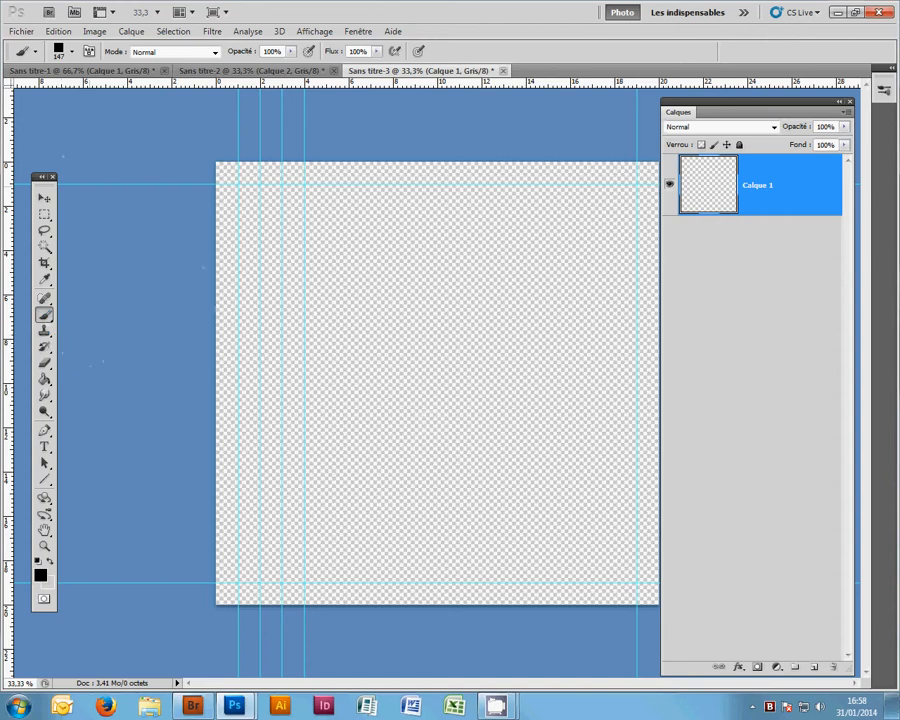
Set the square brush to 30 px and stamp four squares where the upper horizontal guide crosses the vertical guides at 1 to 4 cm.
click(57, 49)
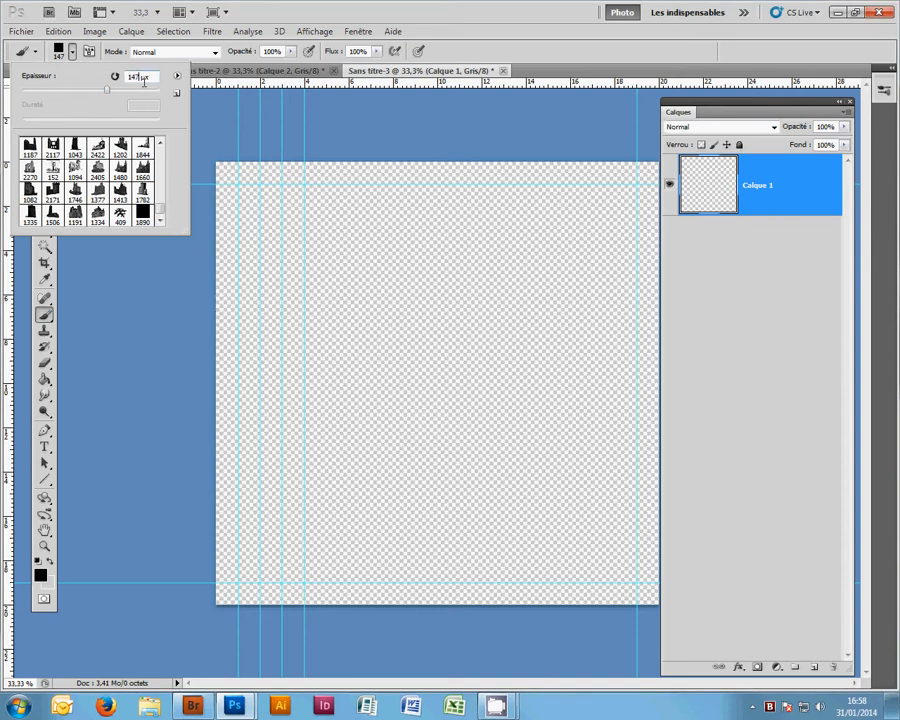
key(BackSpace)
key(BackSpace)
key(BackSpace)
text(30)
key(Return)
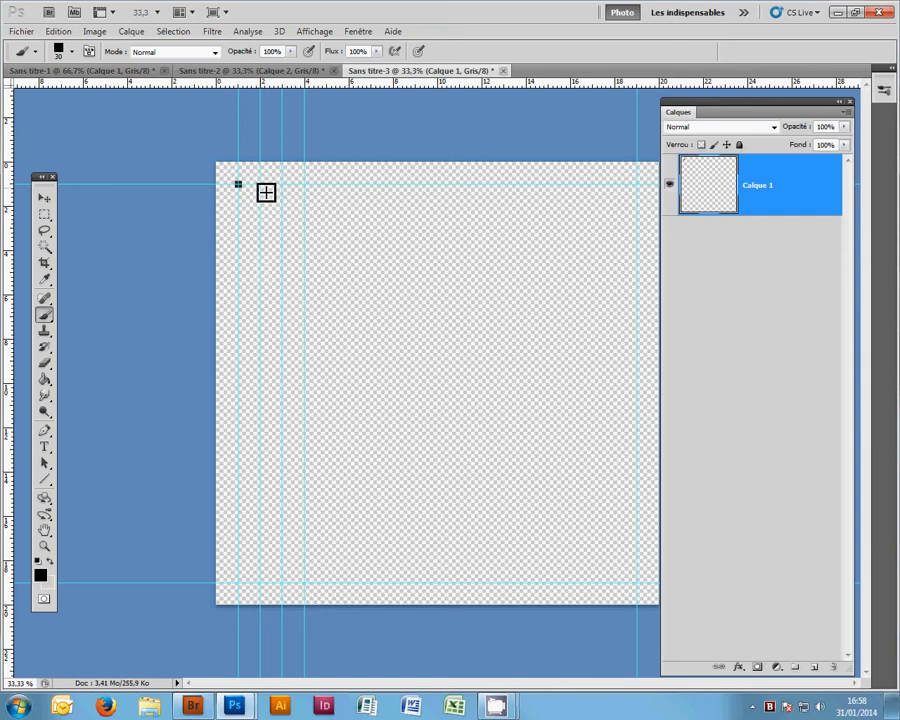
click(260, 184)
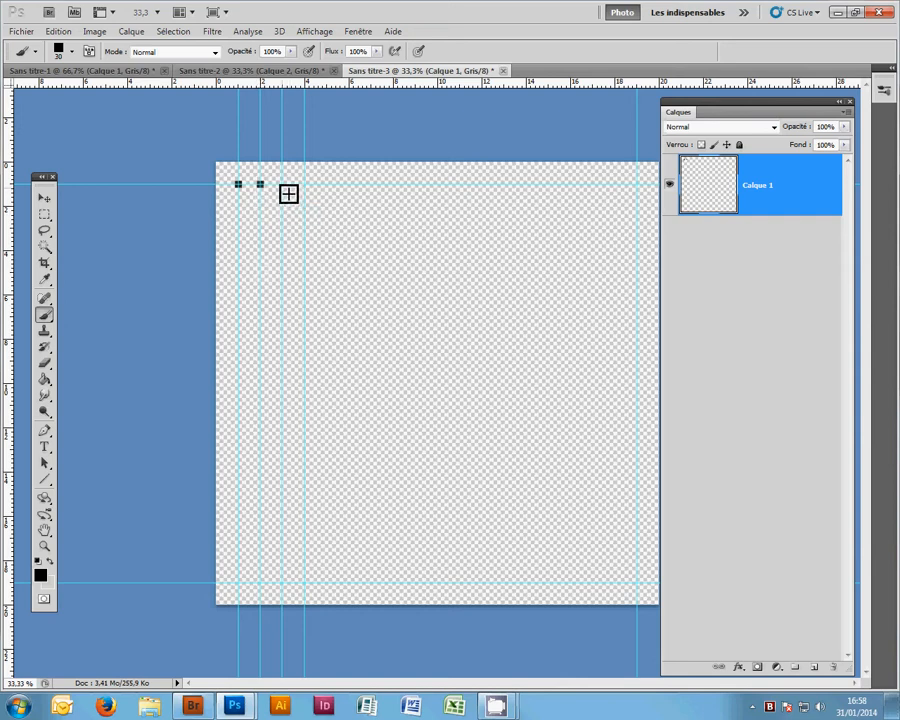
click(282, 185)
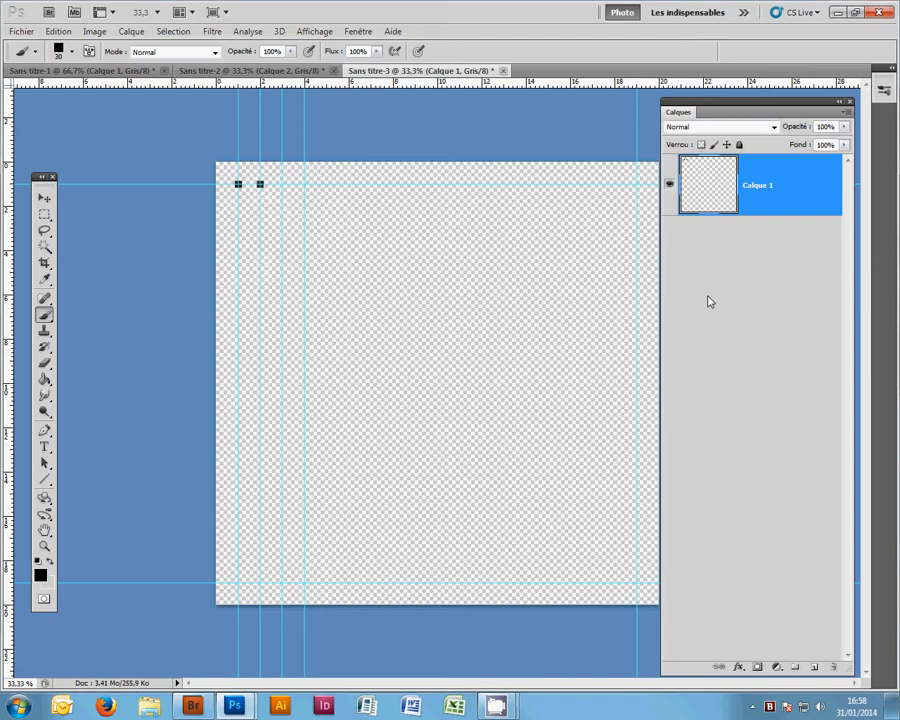
click(282, 184)
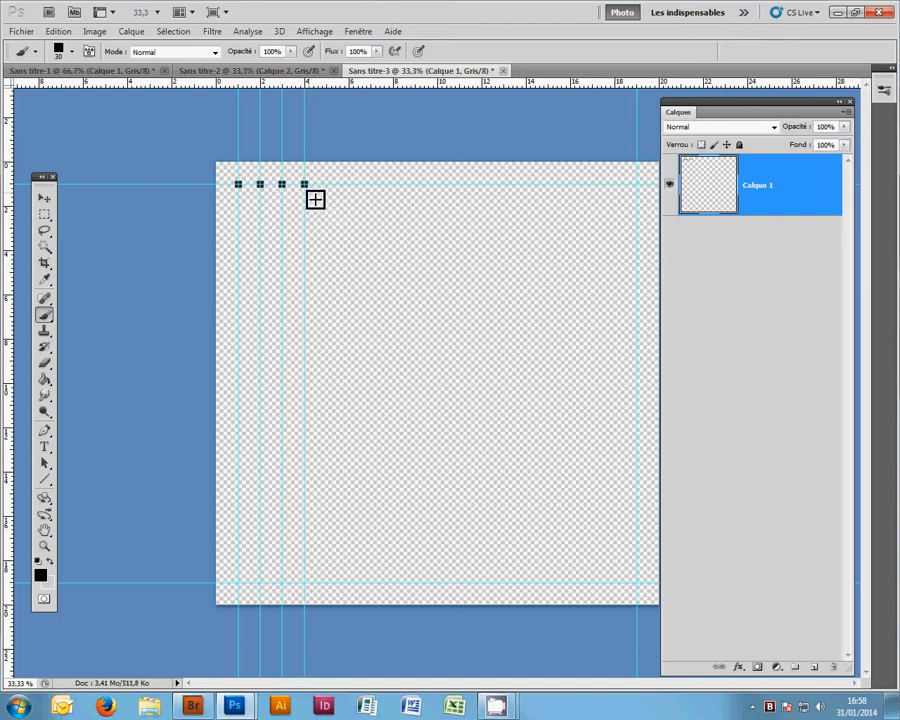
click(304, 184)
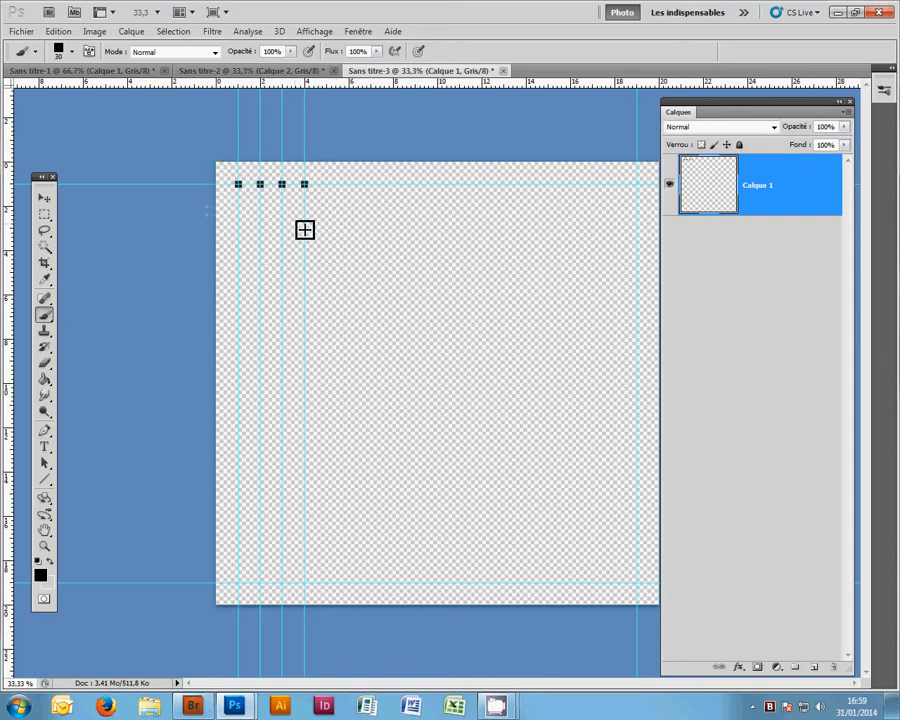
Select the row of four squares with a rectangular marquee, then copy and paste it as a new layer.
click(44, 215)
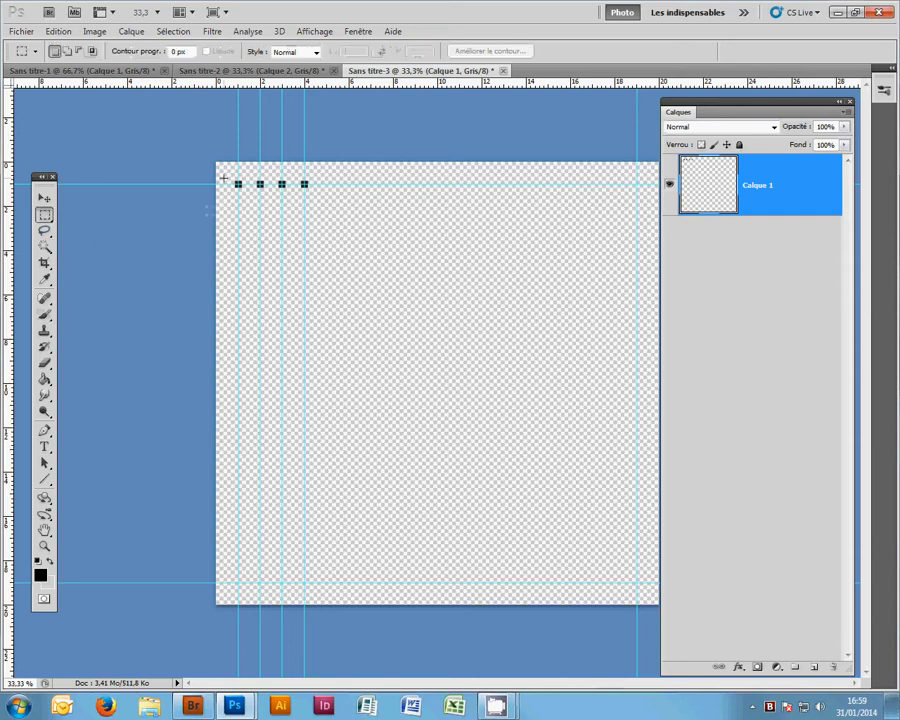
drag(352, 196, 320, 193)
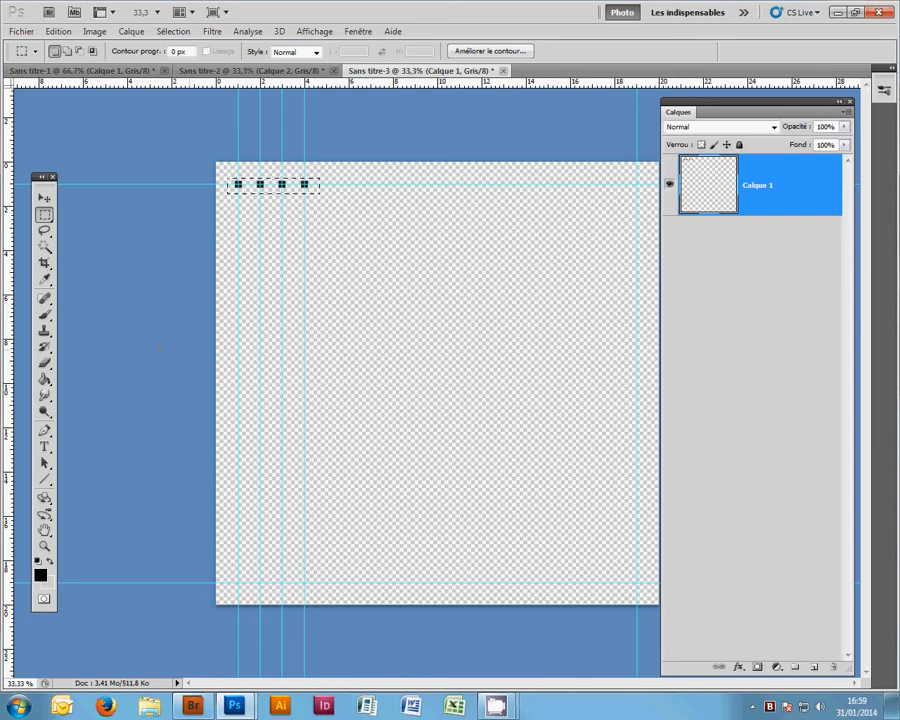
click(58, 31)
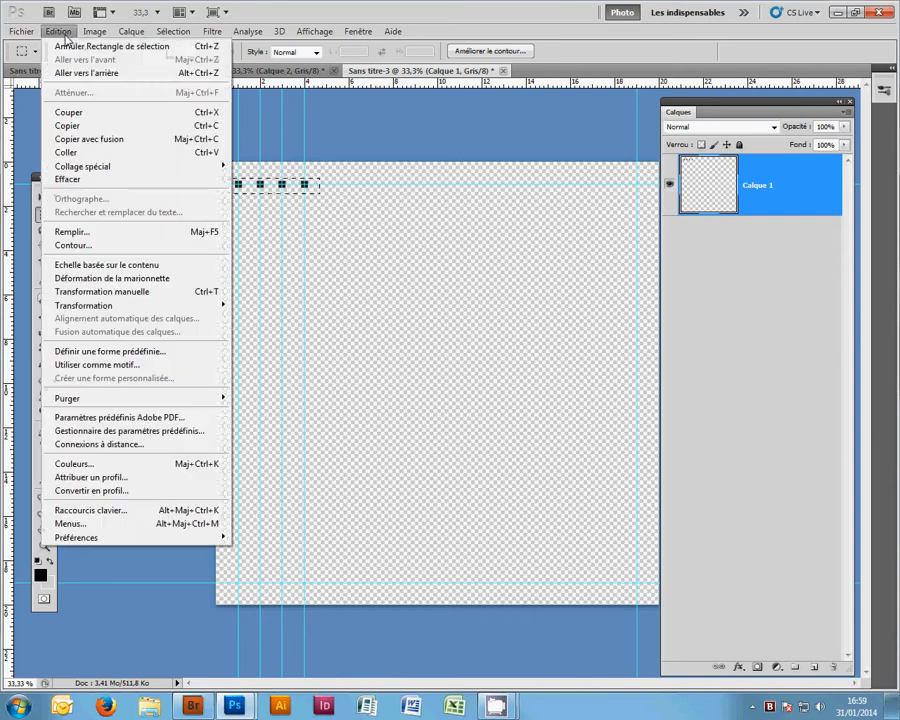
click(48, 125)
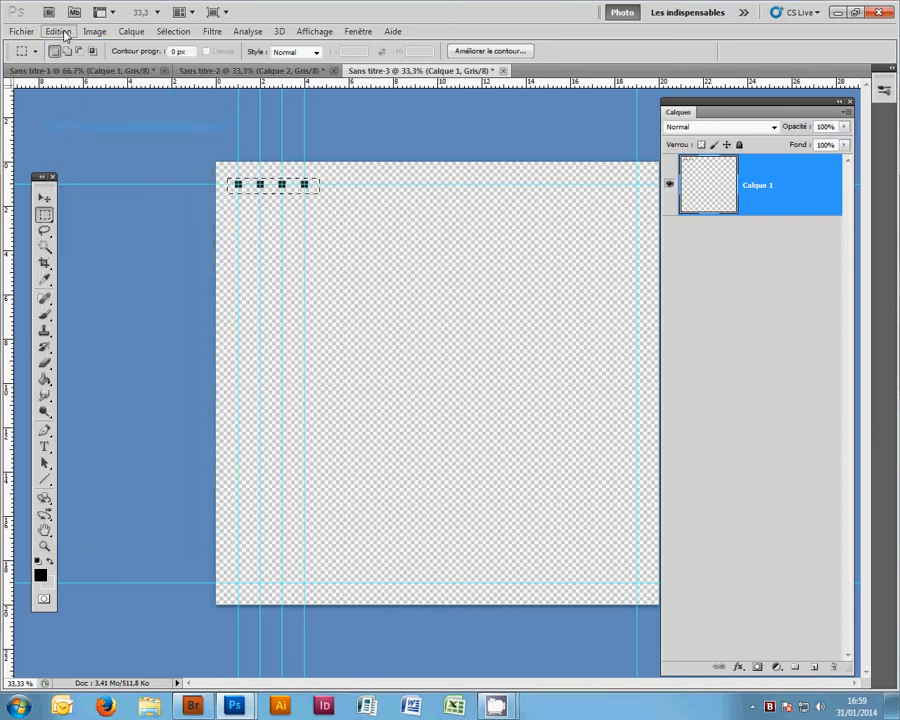
click(58, 31)
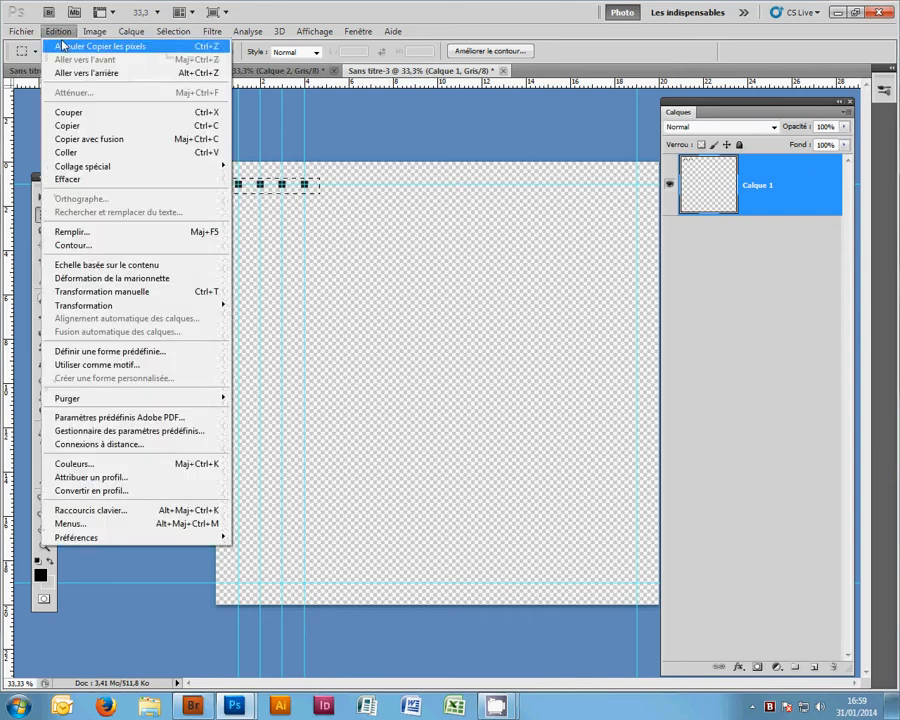
click(62, 152)
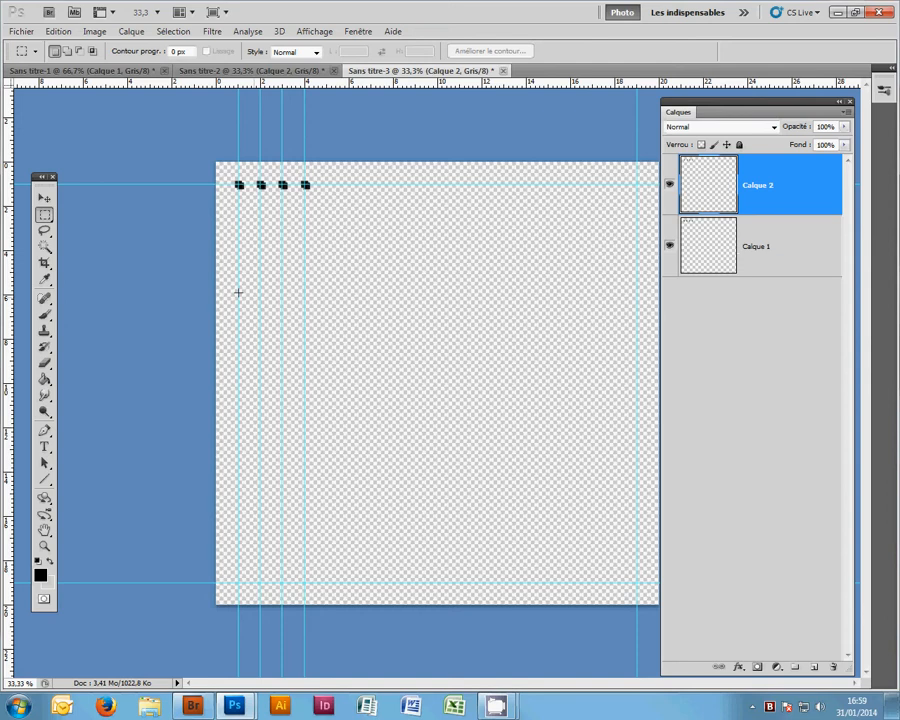
Move the pasted row of squares on Calque 2 below and to the right of the original row.
click(50, 198)
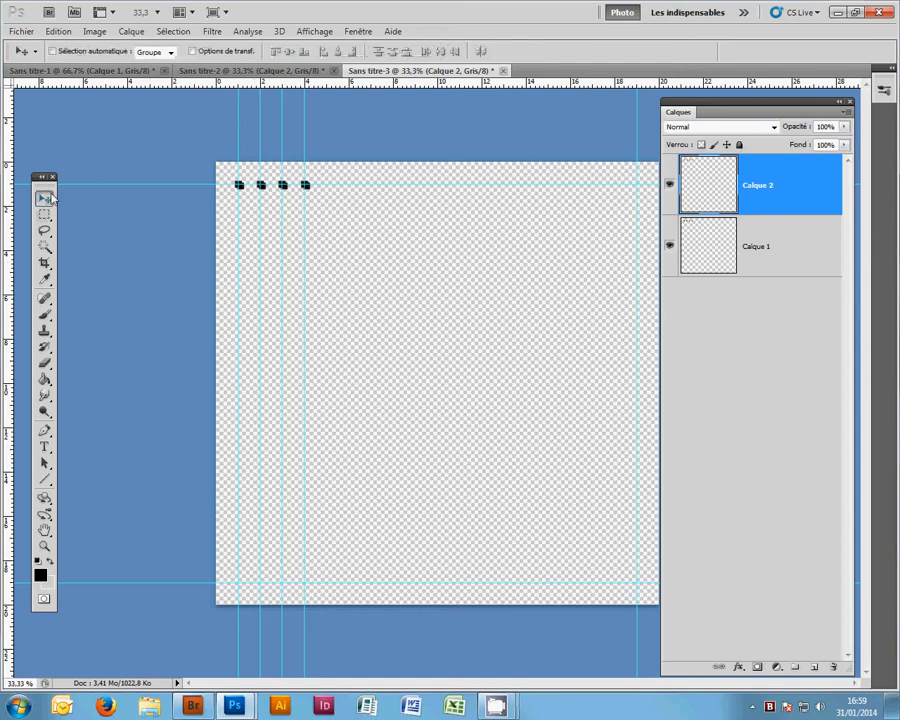
drag(310, 195, 369, 192)
drag(370, 189, 389, 229)
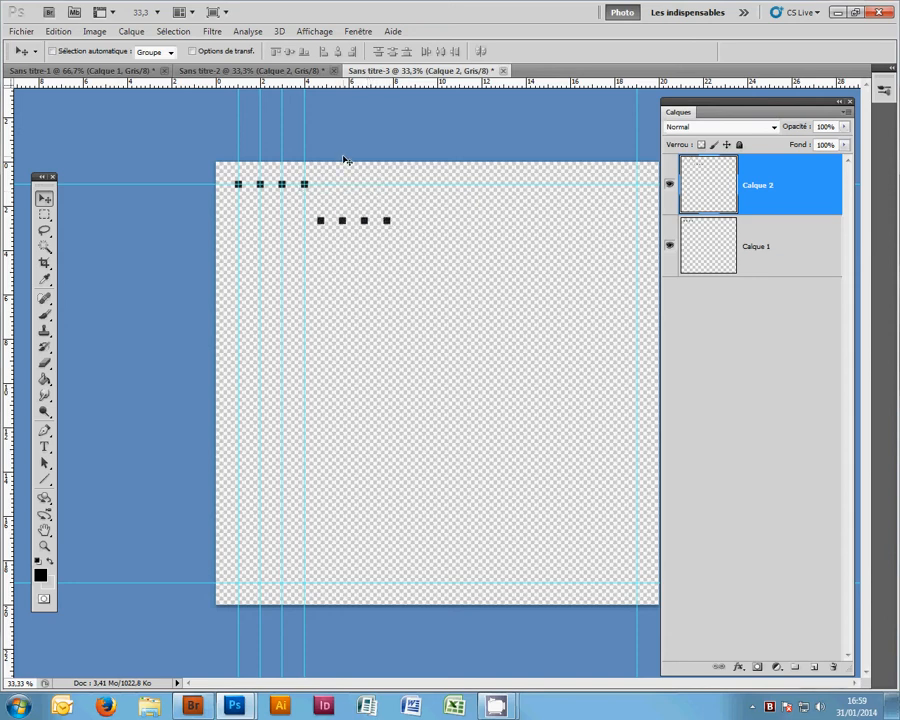
Move the copied row on Calque 2 onto the upper guide, overlapping its first square with the square at 4 cm.
click(326, 37)
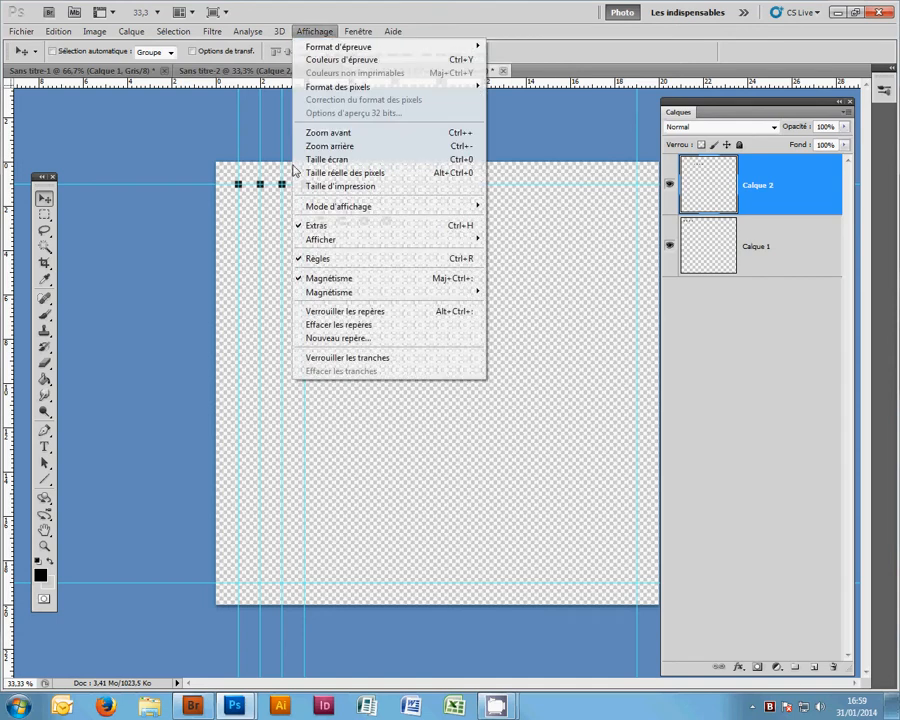
click(298, 280)
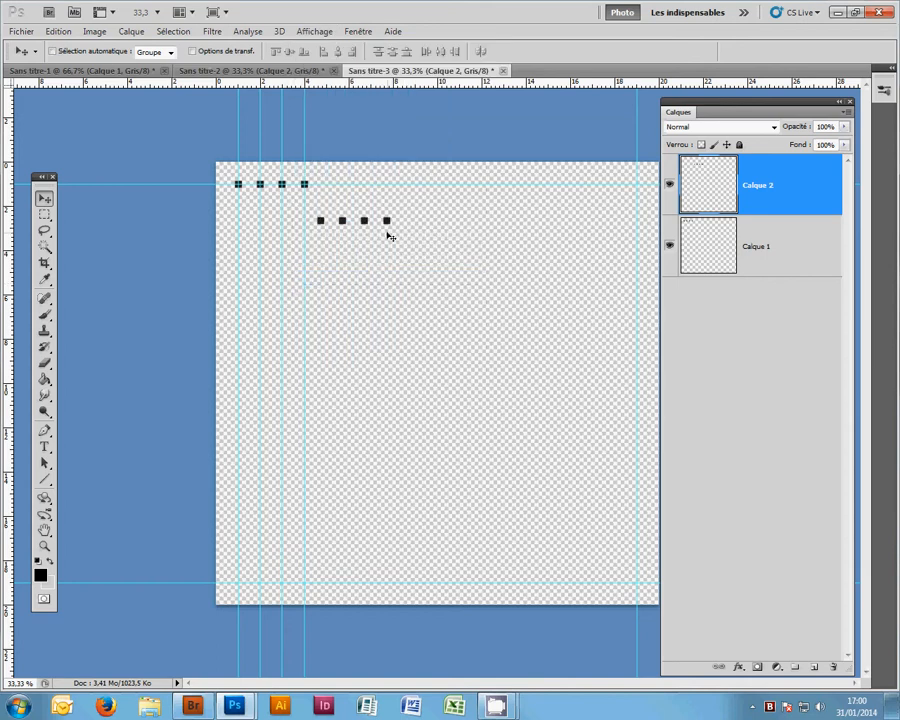
drag(390, 236, 370, 198)
click(67, 35)
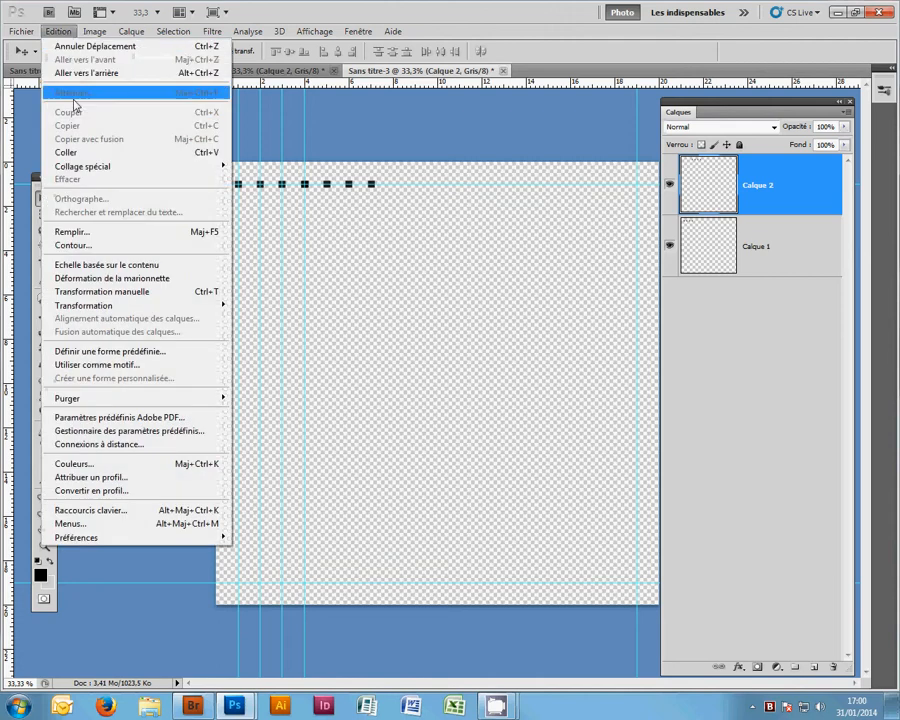
click(68, 46)
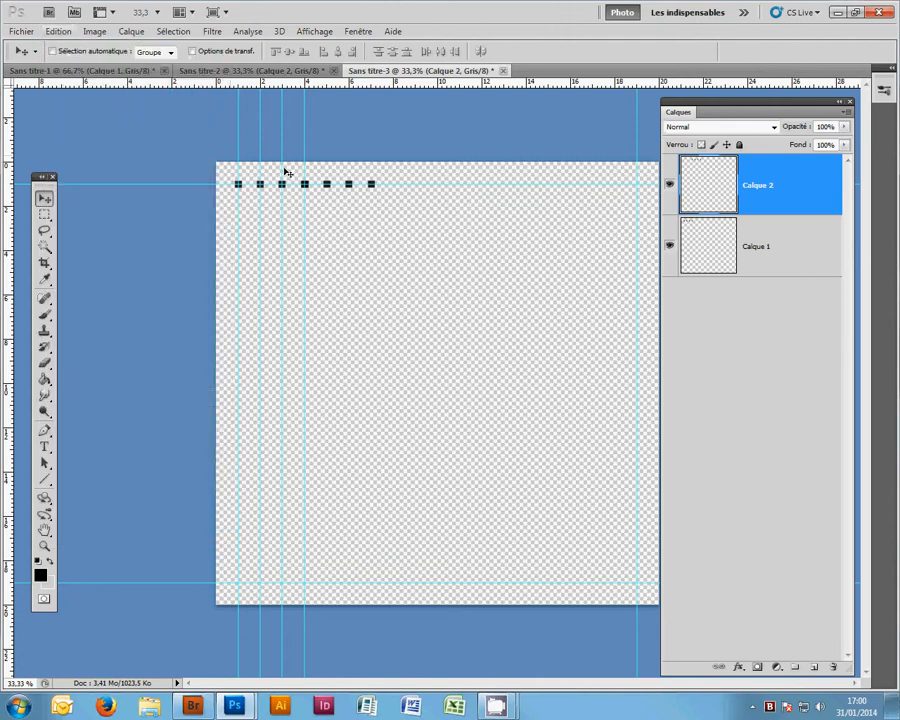
click(56, 31)
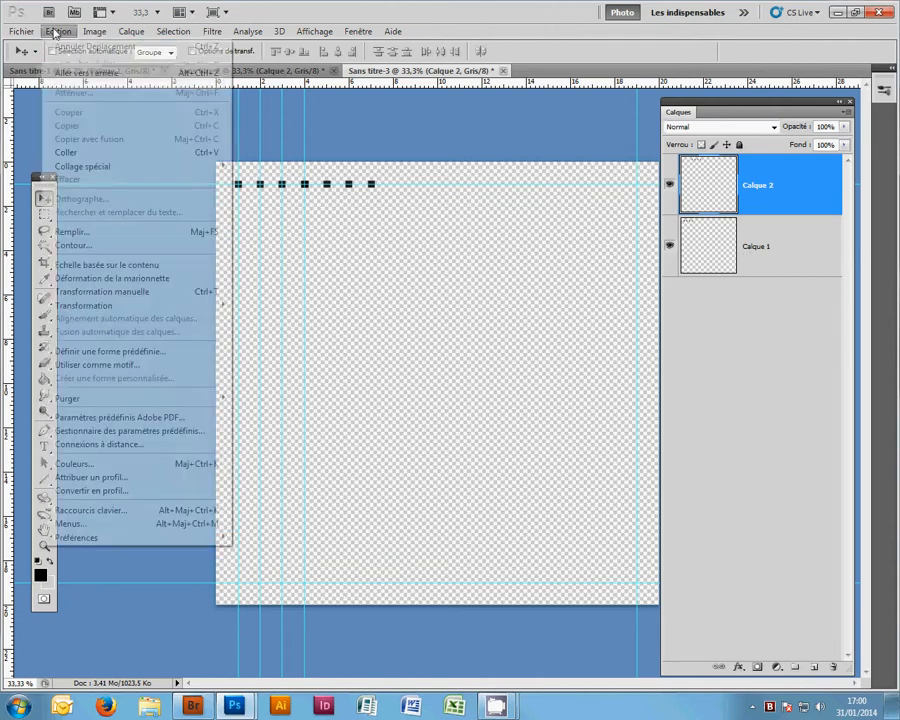
click(57, 33)
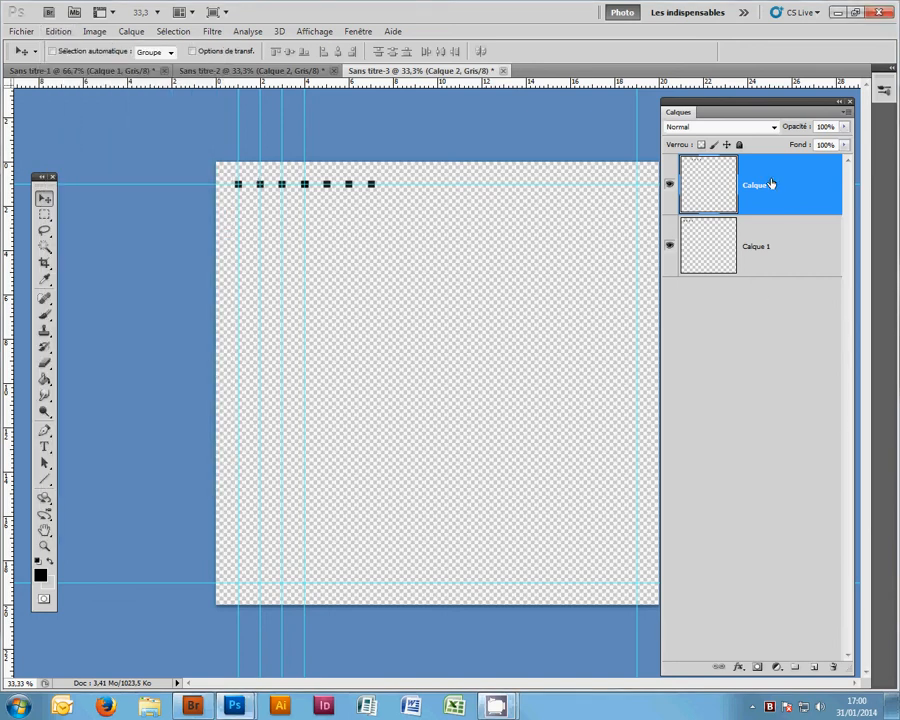
Duplicate the square-row layers Calque 2 and Calque 1 and line the copies up along the upper guide to continue the row to 19 cm.
drag(797, 209, 815, 666)
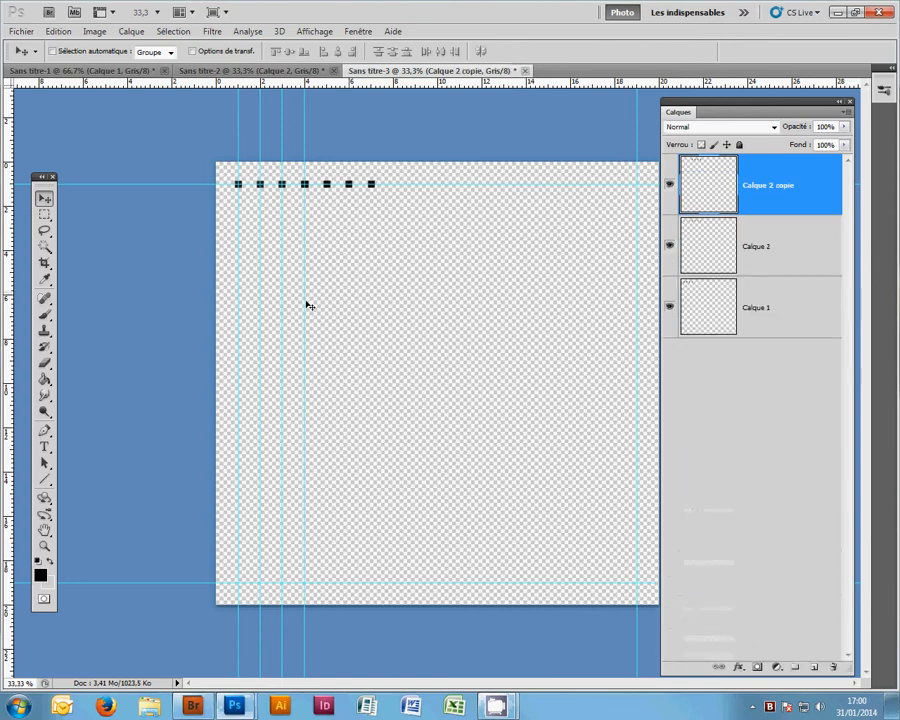
drag(363, 240, 422, 231)
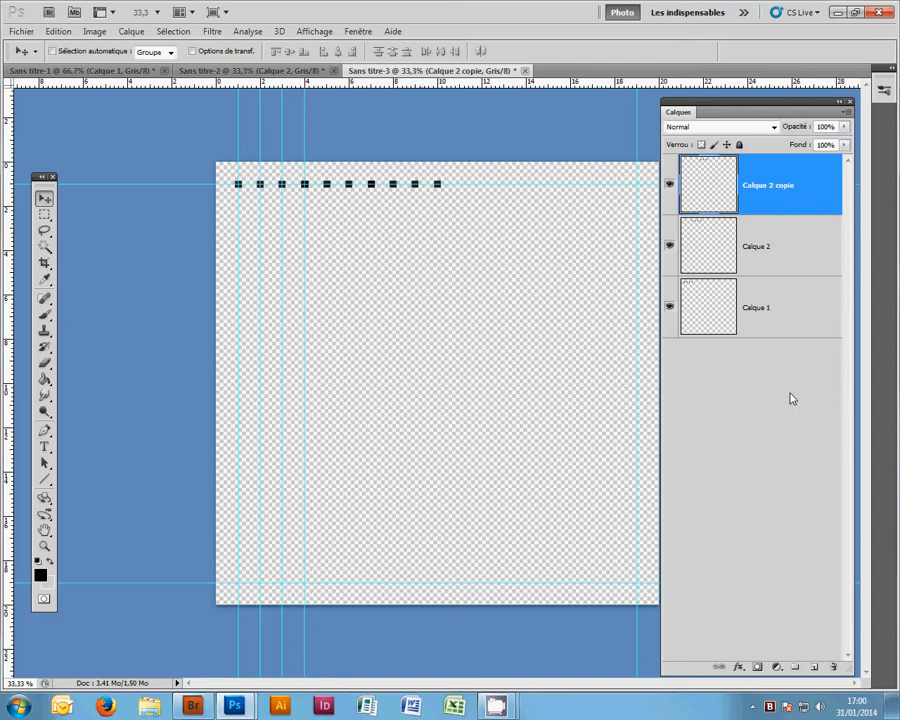
drag(799, 328, 816, 663)
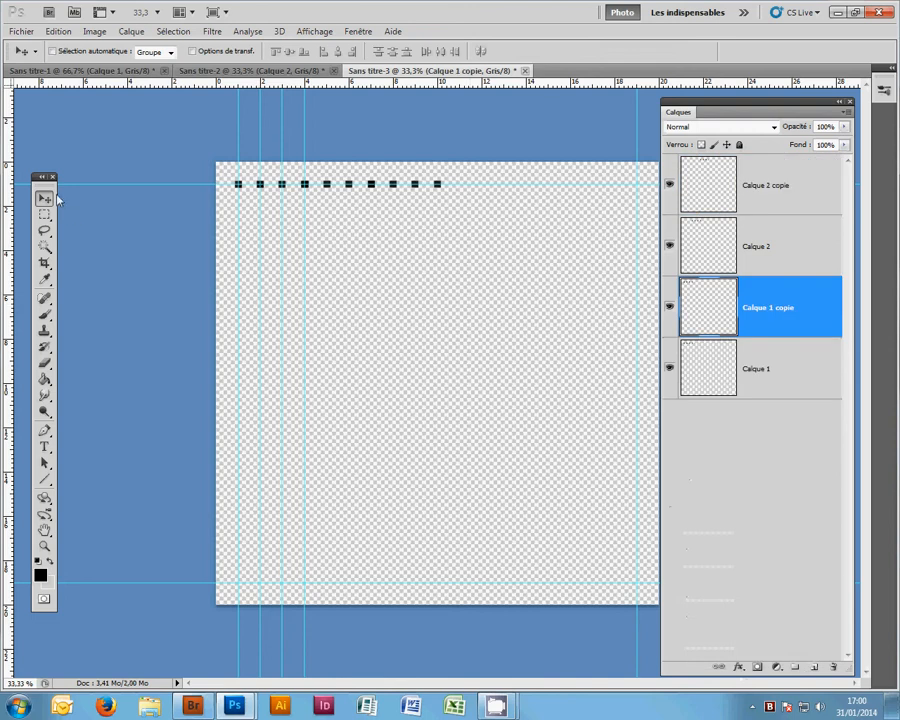
drag(395, 277, 590, 276)
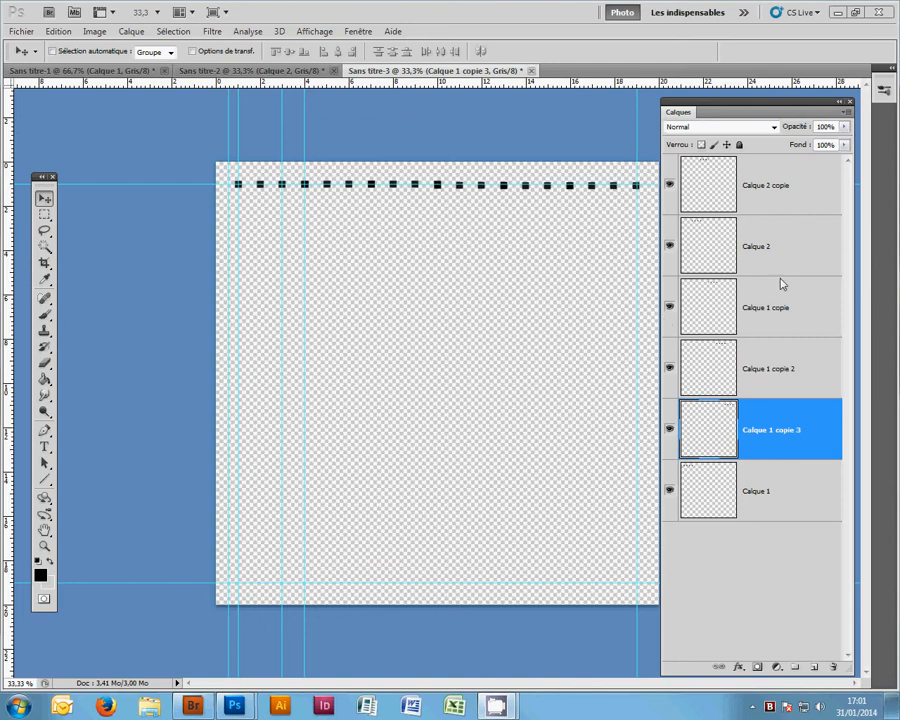
Select all six layers from Calque 2 copie to Calque 1 and merge them into one layer.
click(780, 185)
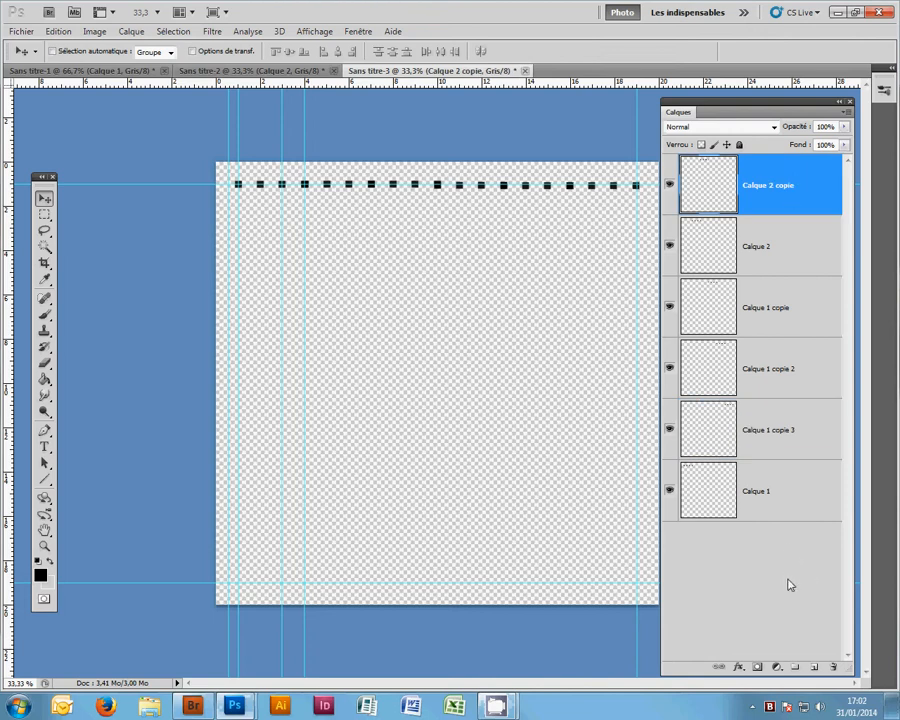
shift+click(790, 505)
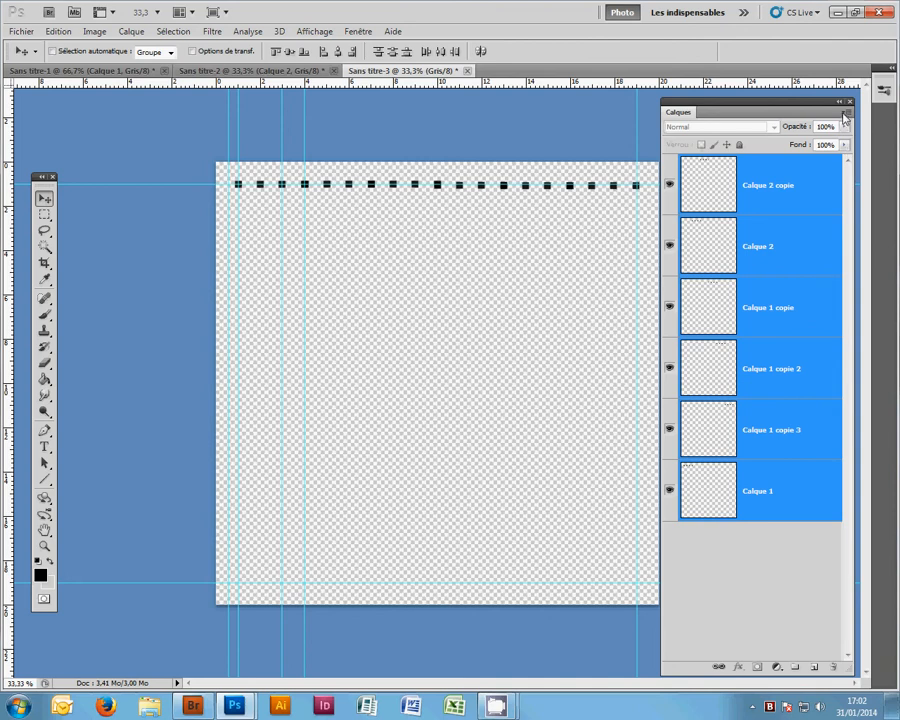
click(845, 116)
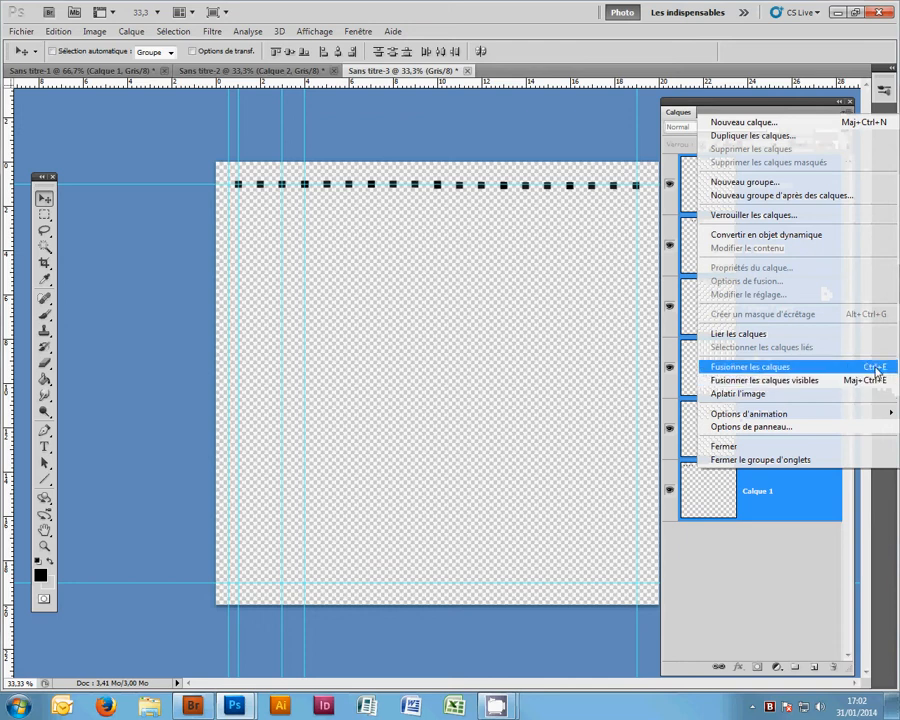
click(810, 370)
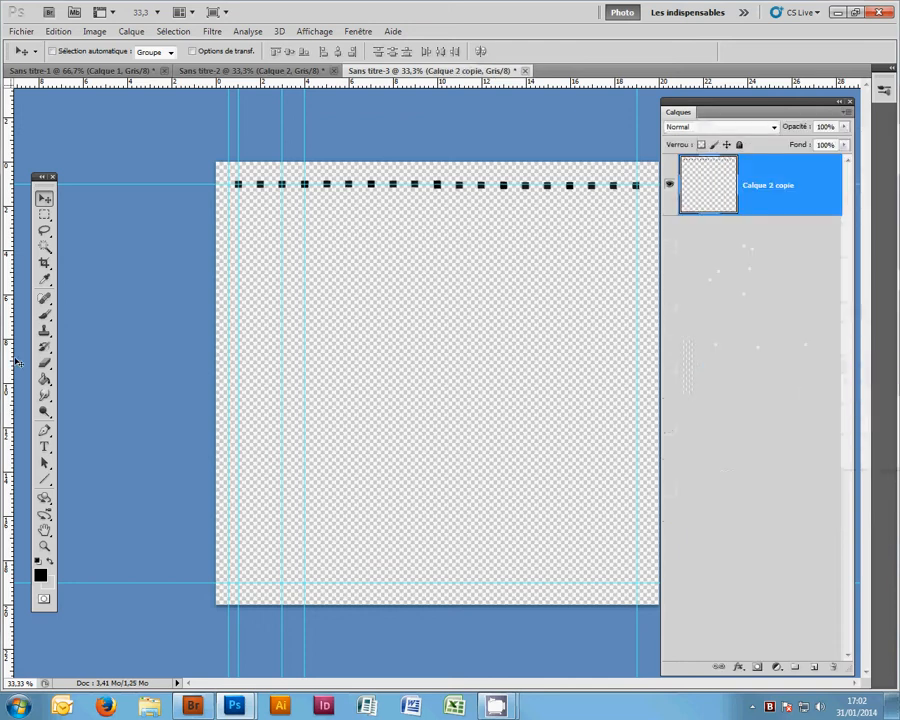
Select a single-pixel row through the squares at the upper guide with the Single Row Marquee tool.
click(44, 214)
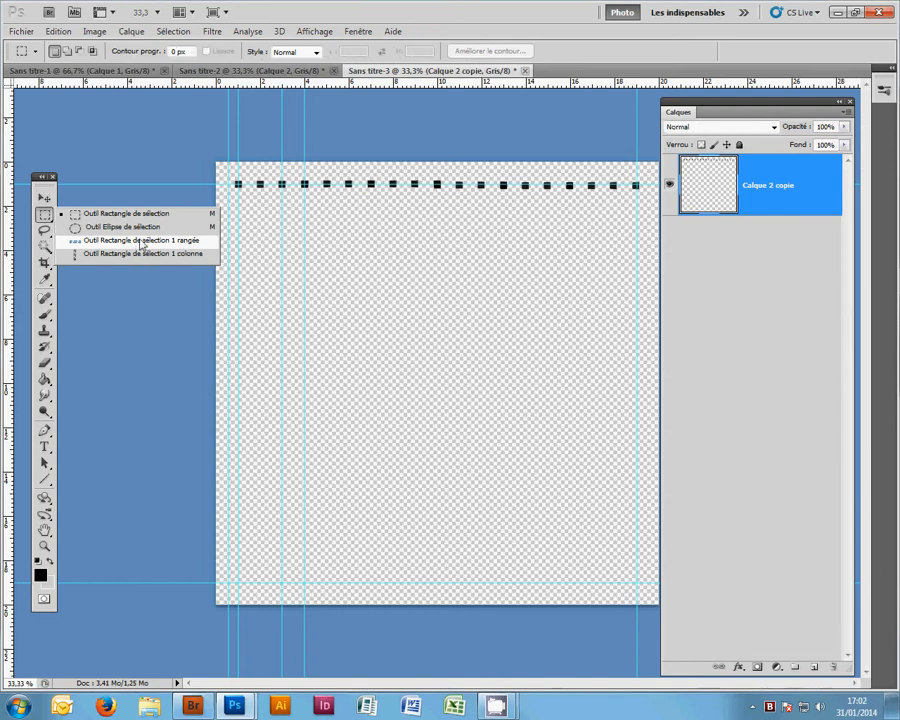
click(185, 242)
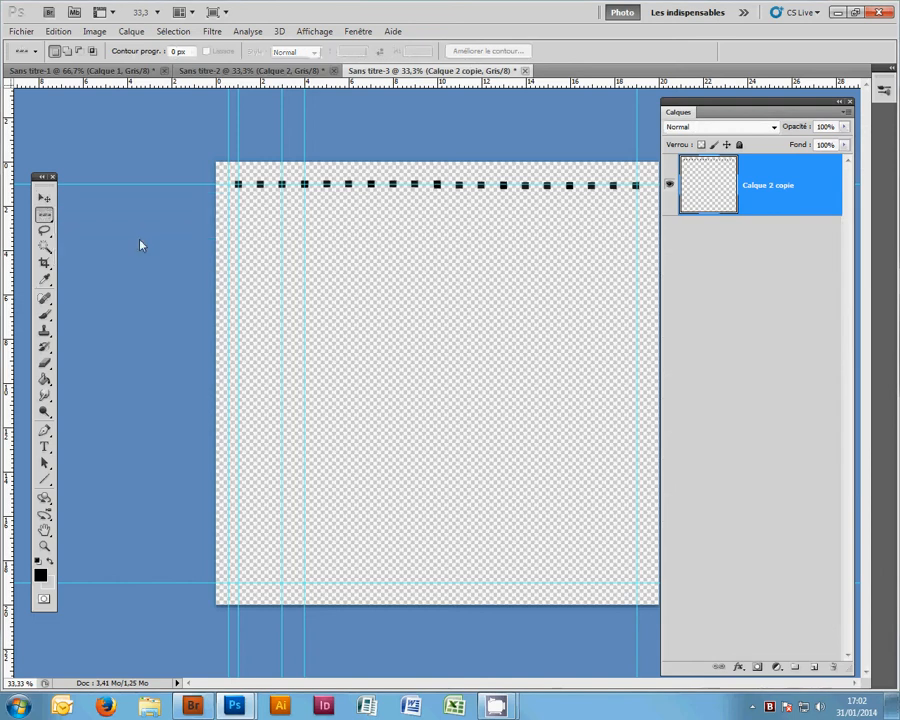
click(215, 186)
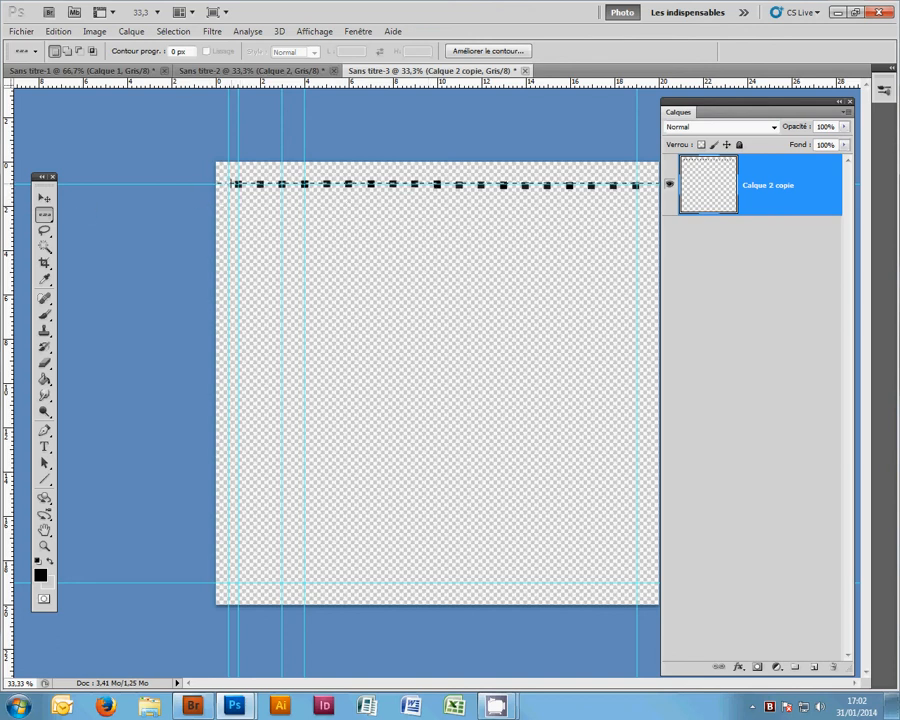
Stretch the selected pixel row down to the lower horizontal guide with Free Transform to form vertical bars.
click(59, 31)
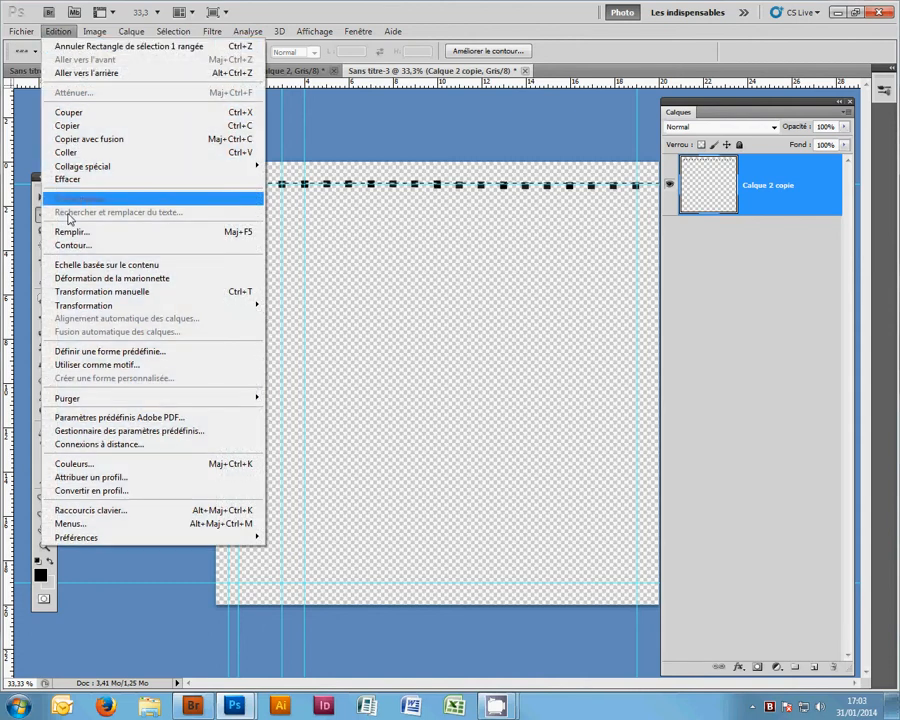
click(115, 293)
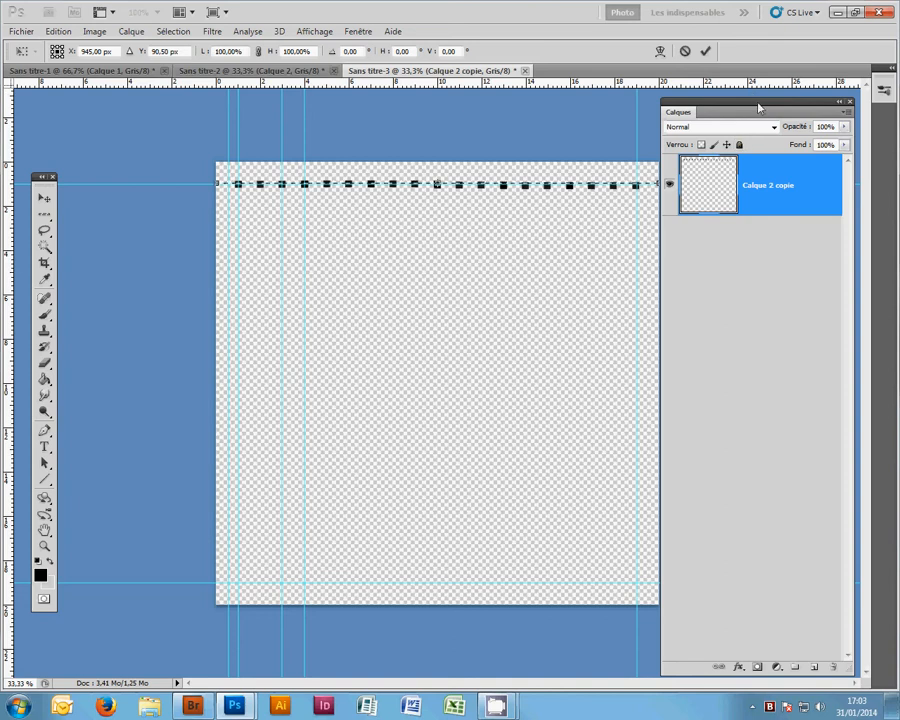
drag(756, 101, 872, 104)
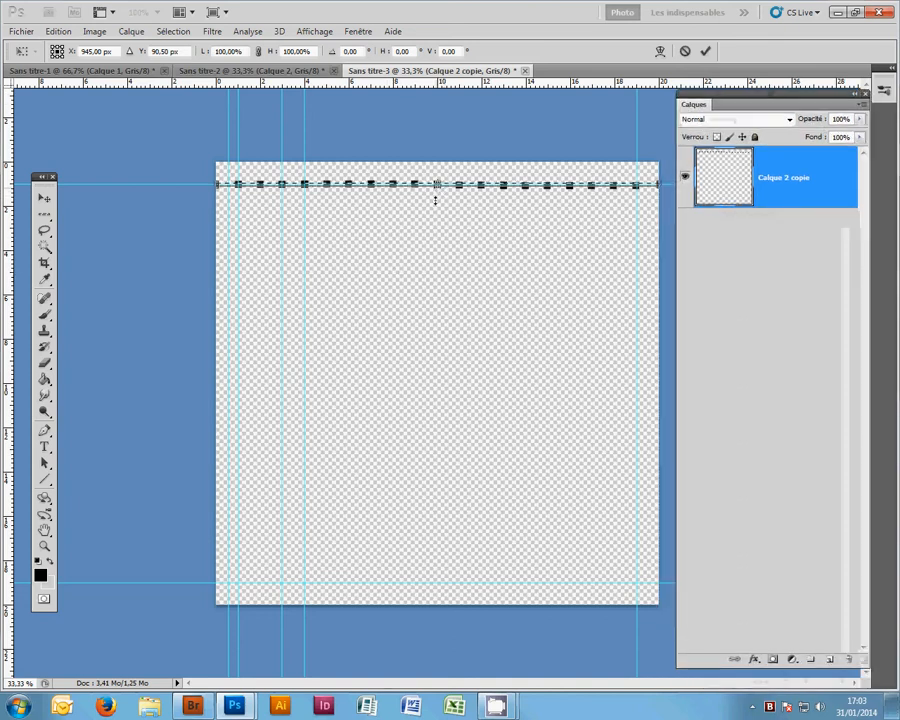
drag(435, 201, 440, 585)
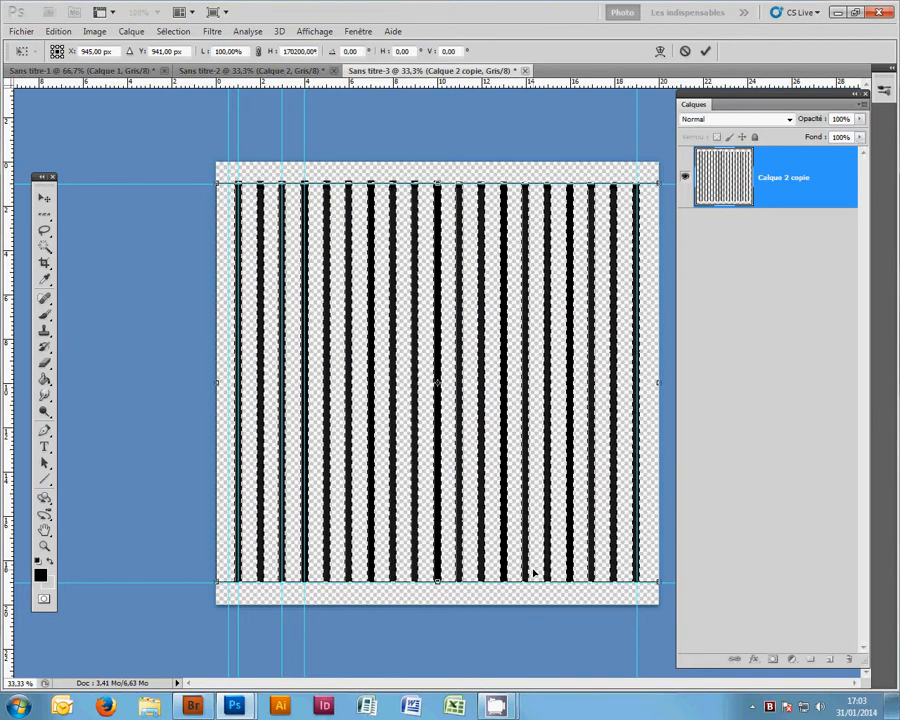
key(Return)
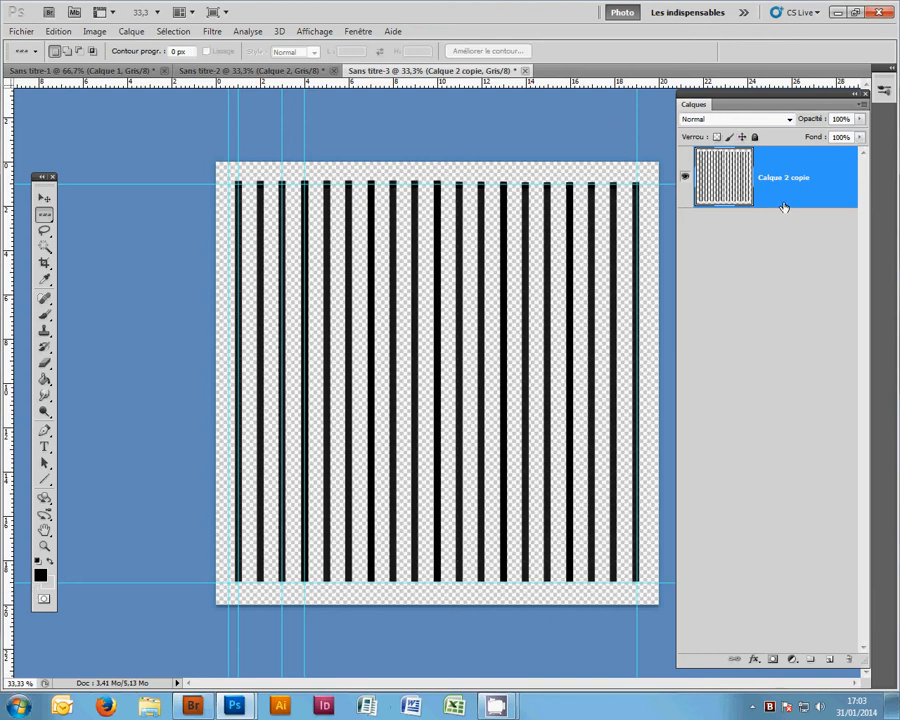
Duplicate the vertical-bar layer Calque 2 copie and rotate the copy -90° with Free Transform to form a grid.
drag(794, 200, 829, 659)
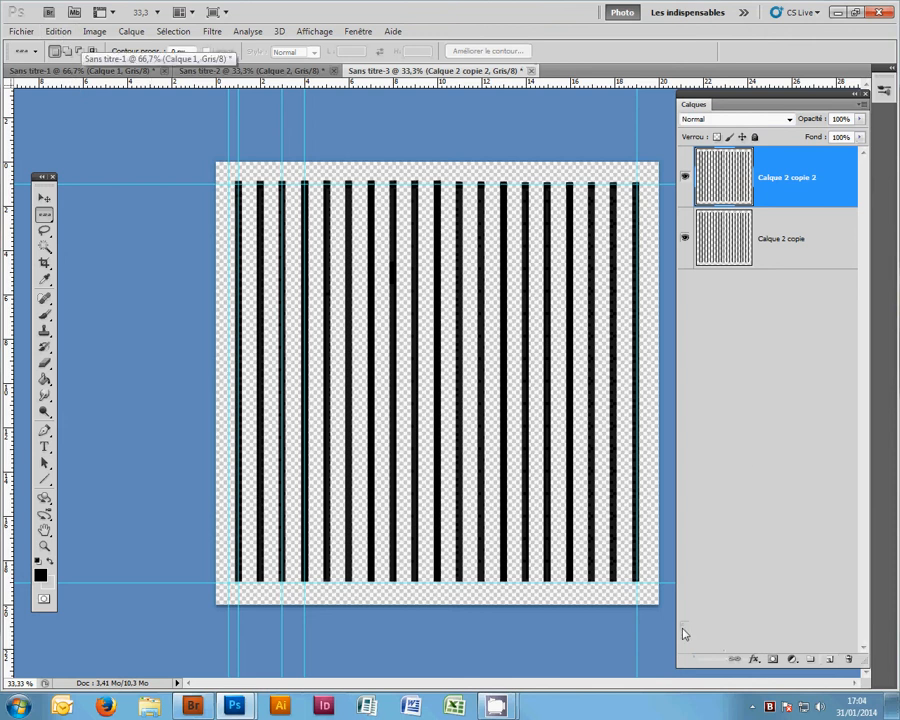
key(ctrl+t)
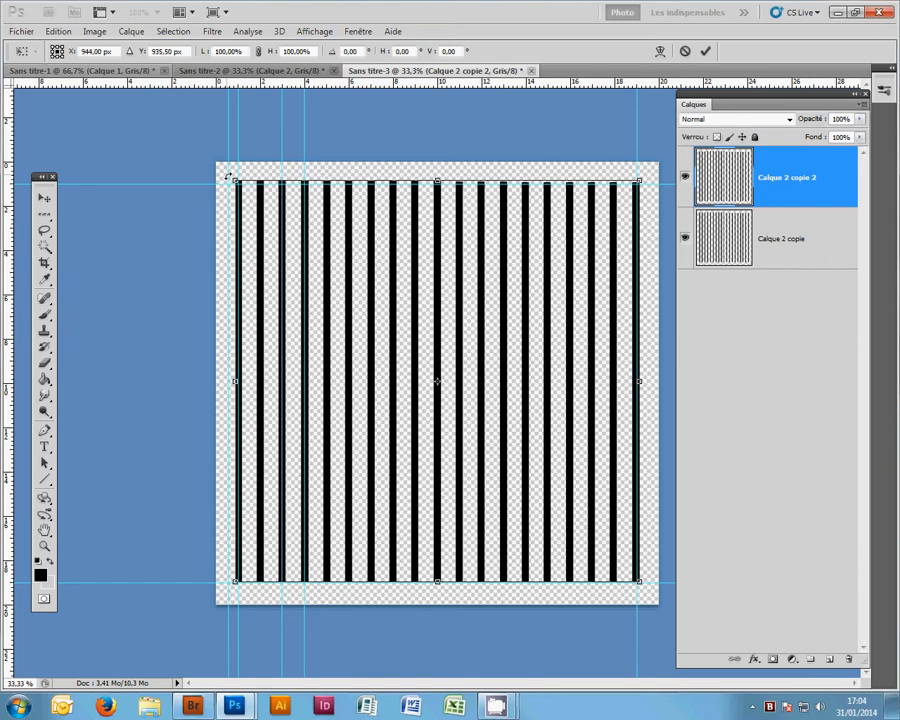
drag(228, 177, 132, 648)
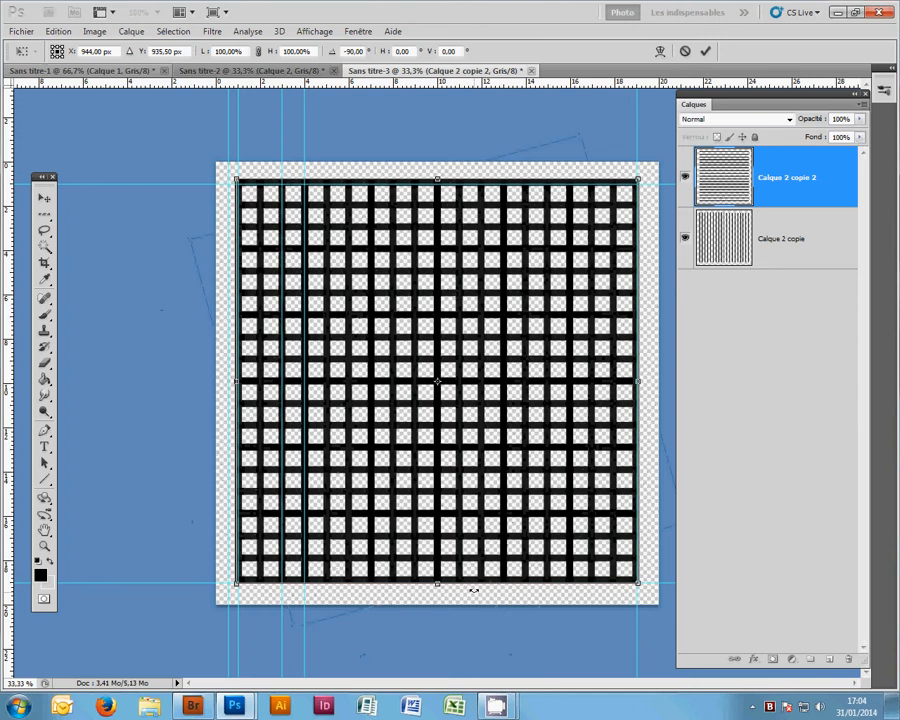
key(Return)
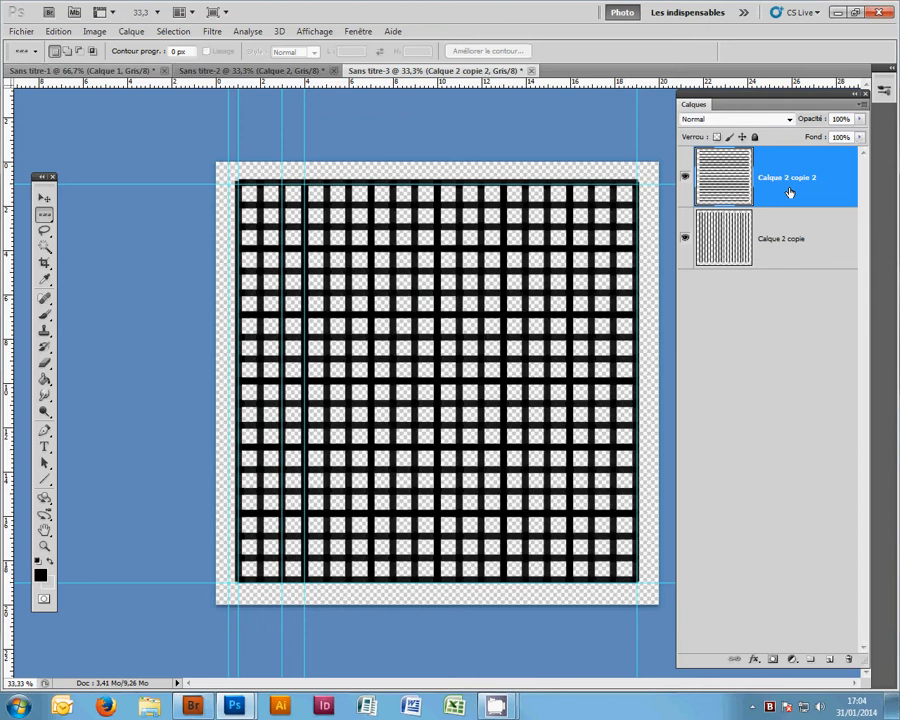
Merge the horizontal and vertical bar layers and define the resulting grid as a brush preset named "trame".
shift+click(812, 249)
key(ctrl+e)
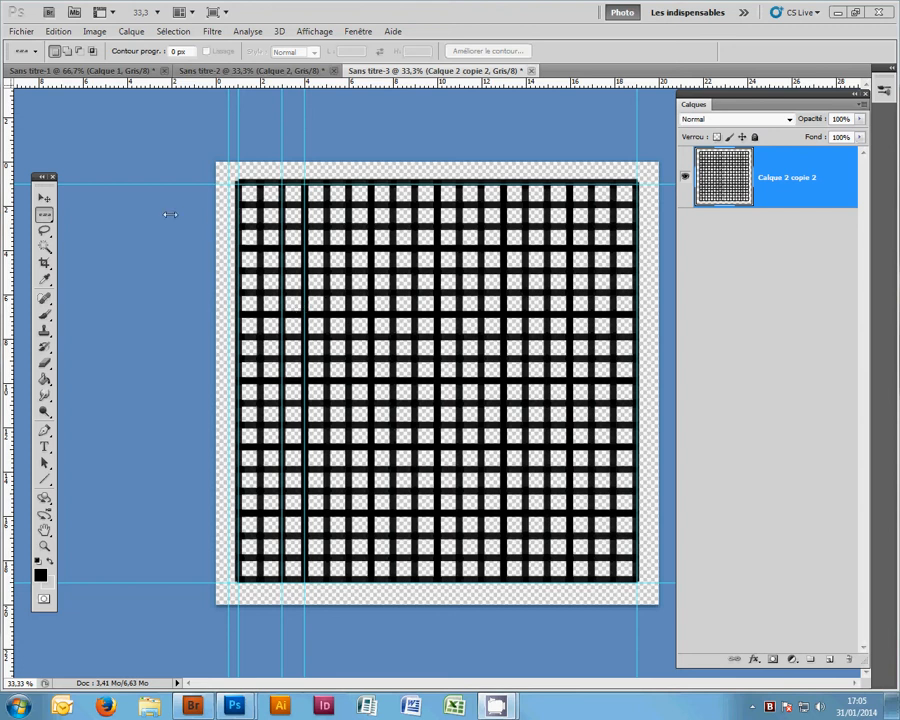
click(59, 32)
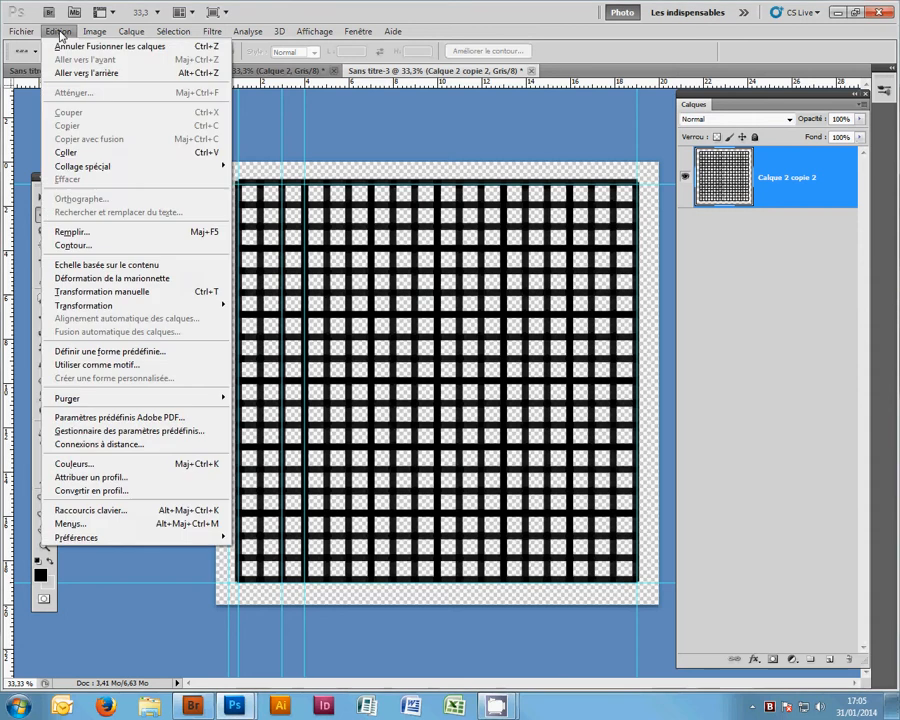
click(92, 352)
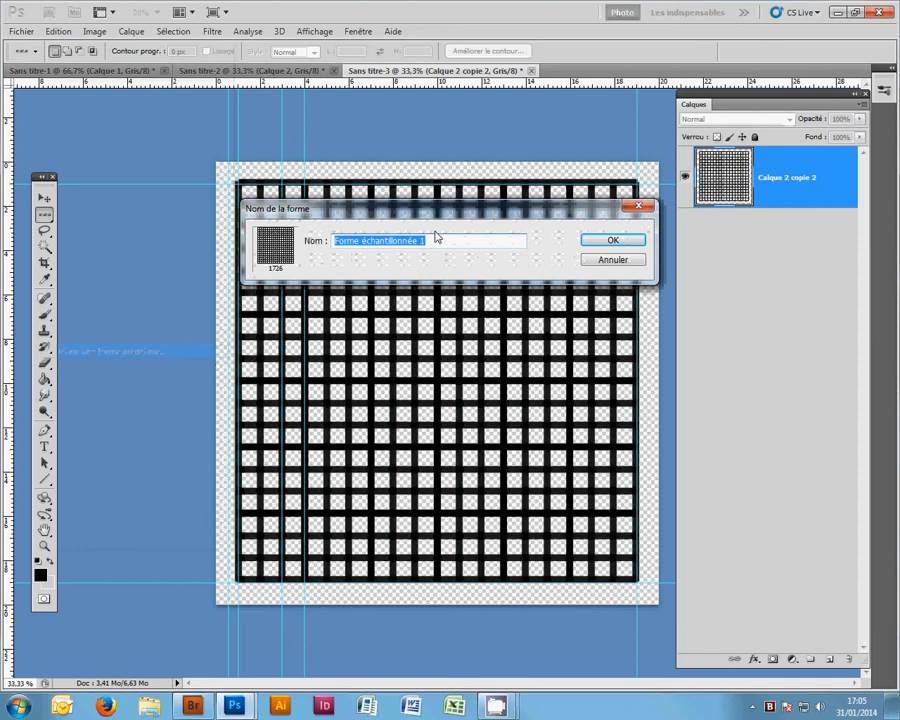
text(t)
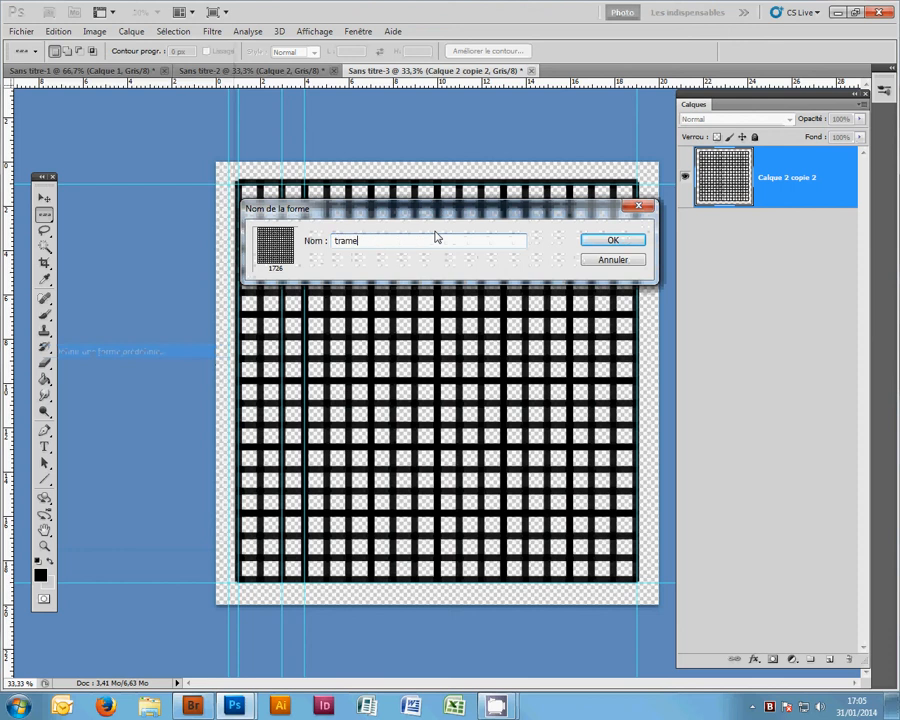
text(rame)
click(607, 241)
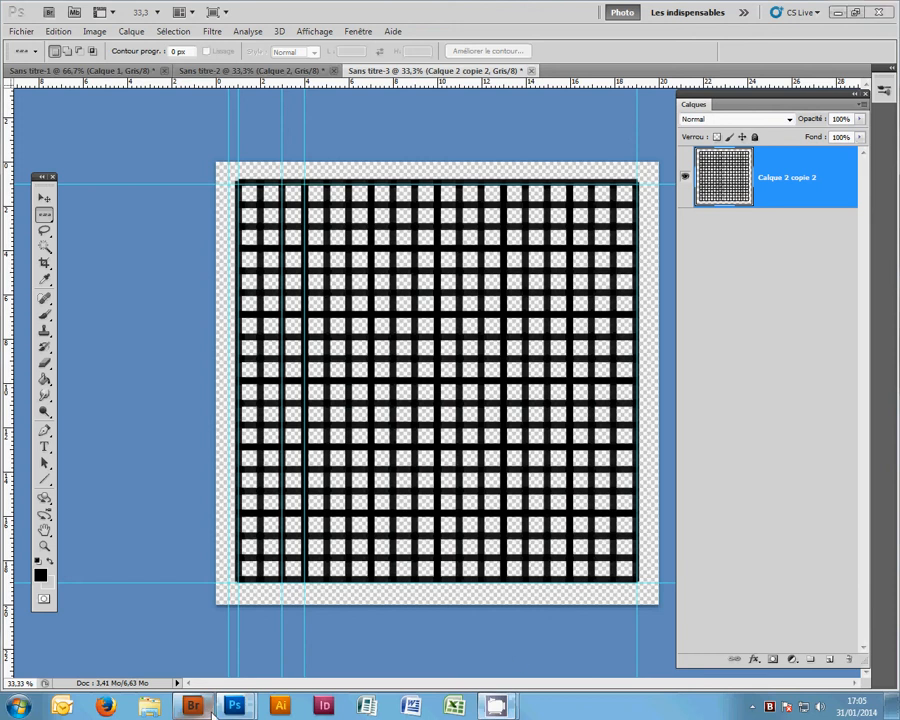
Switch to Bridge and open "Ordonner les calques d'une composition.psd" from the Bureau folder in Photoshop.
mouse_move(191, 706)
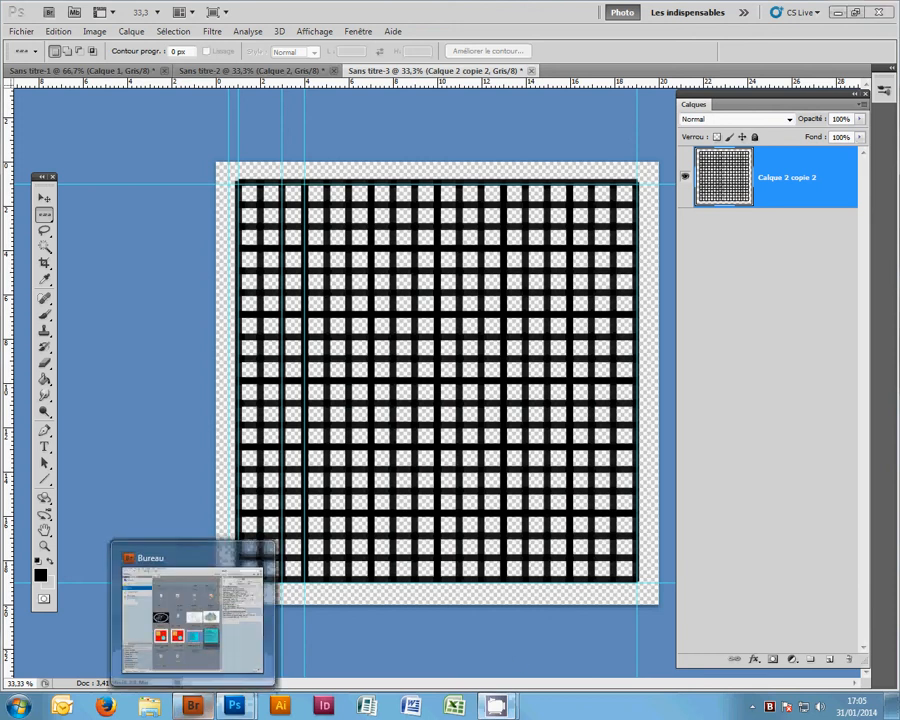
click(193, 708)
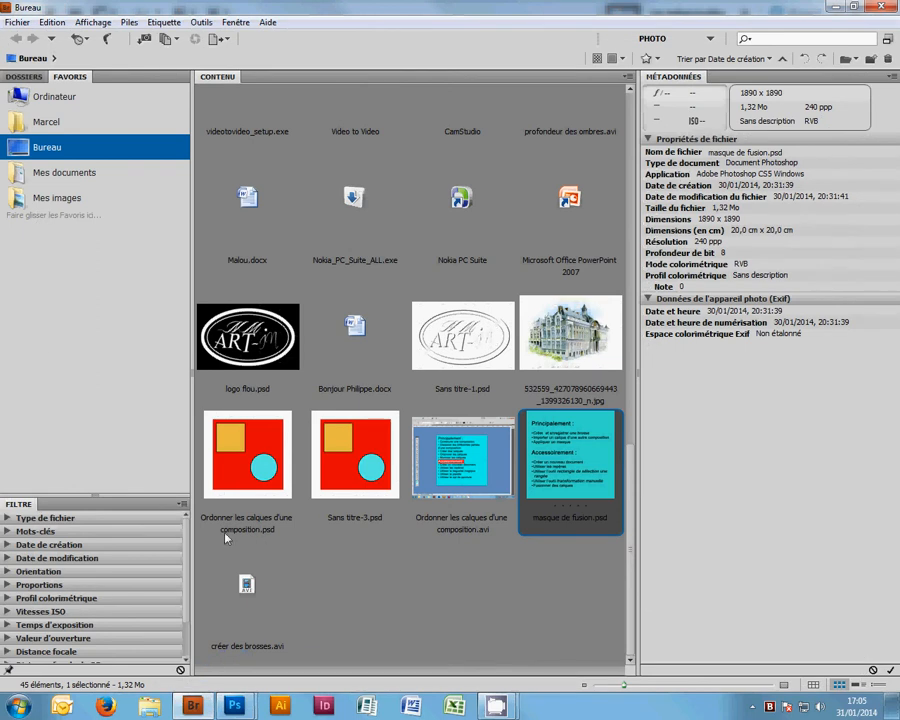
click(248, 482)
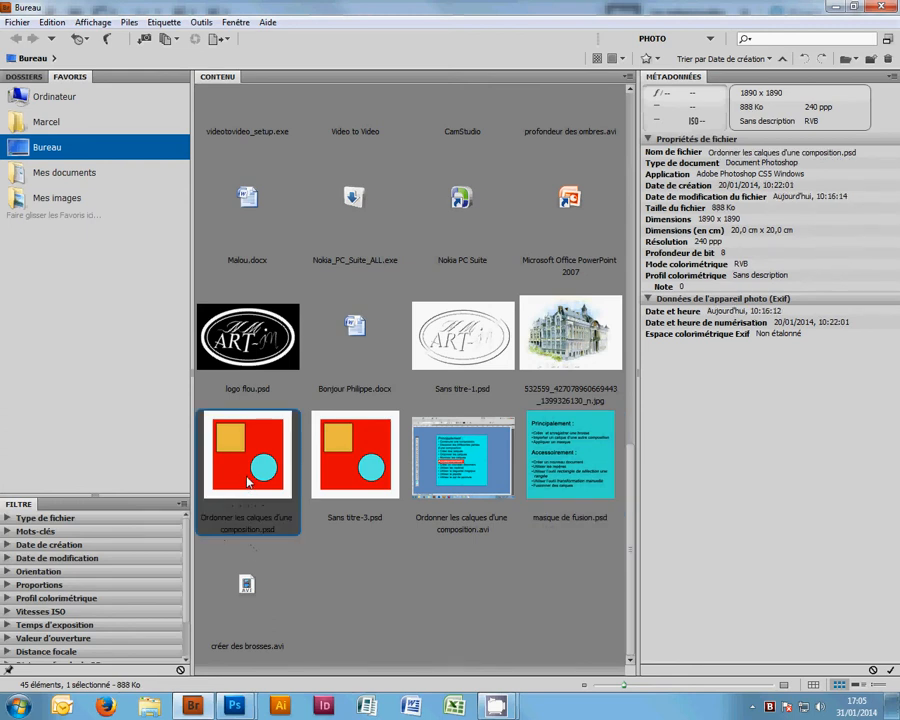
double_click(248, 482)
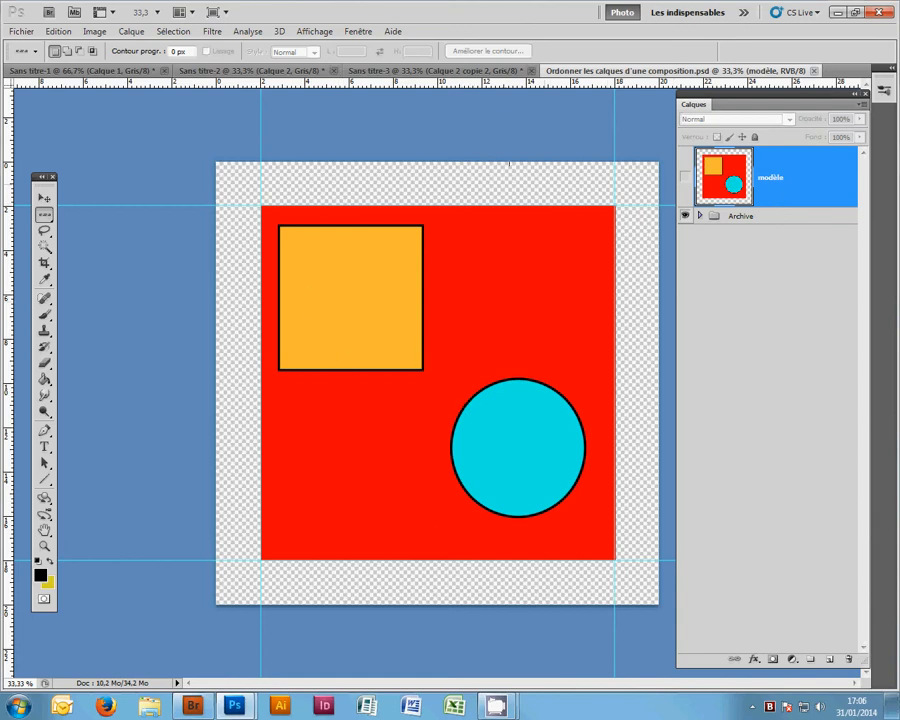
Expand the Archive group to list the composition's individual layers.
click(700, 216)
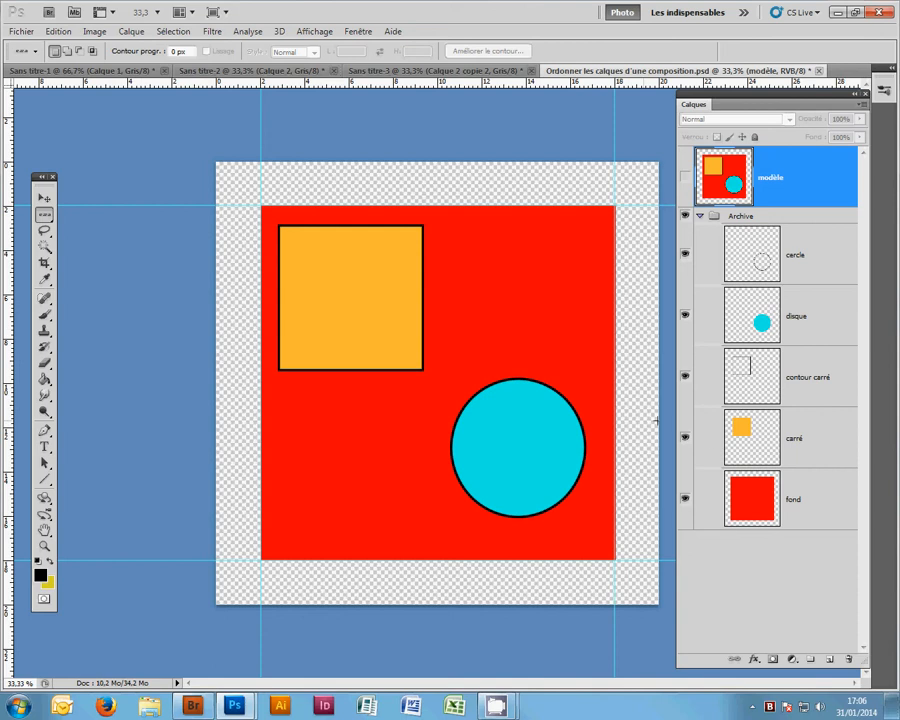
Try moving the orange square on the carré layer and the blue disc on the disque layer independently of their outlines.
click(742, 455)
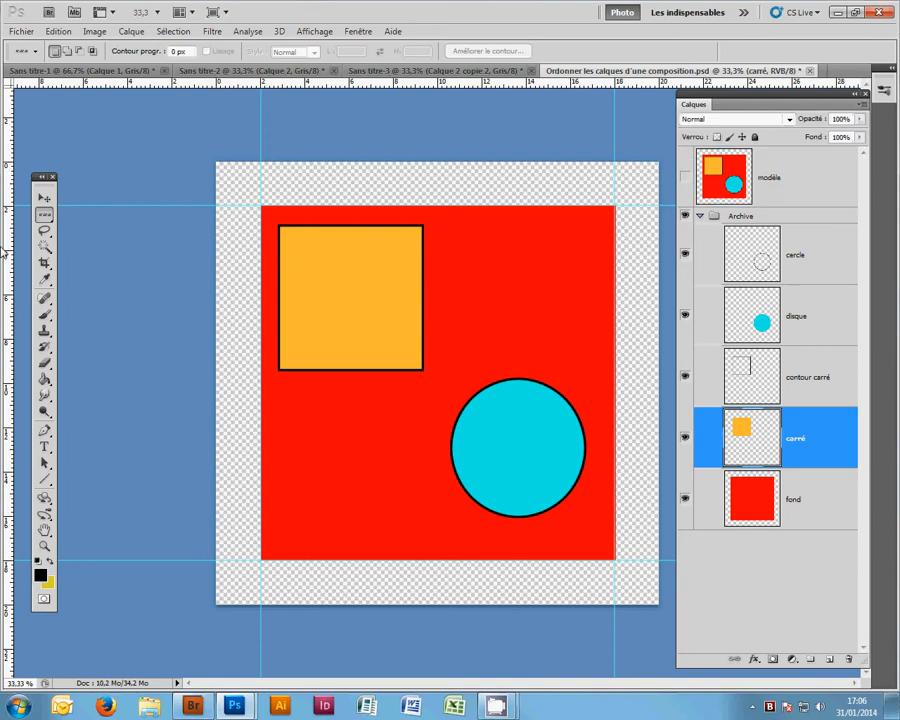
click(44, 198)
drag(267, 284, 353, 370)
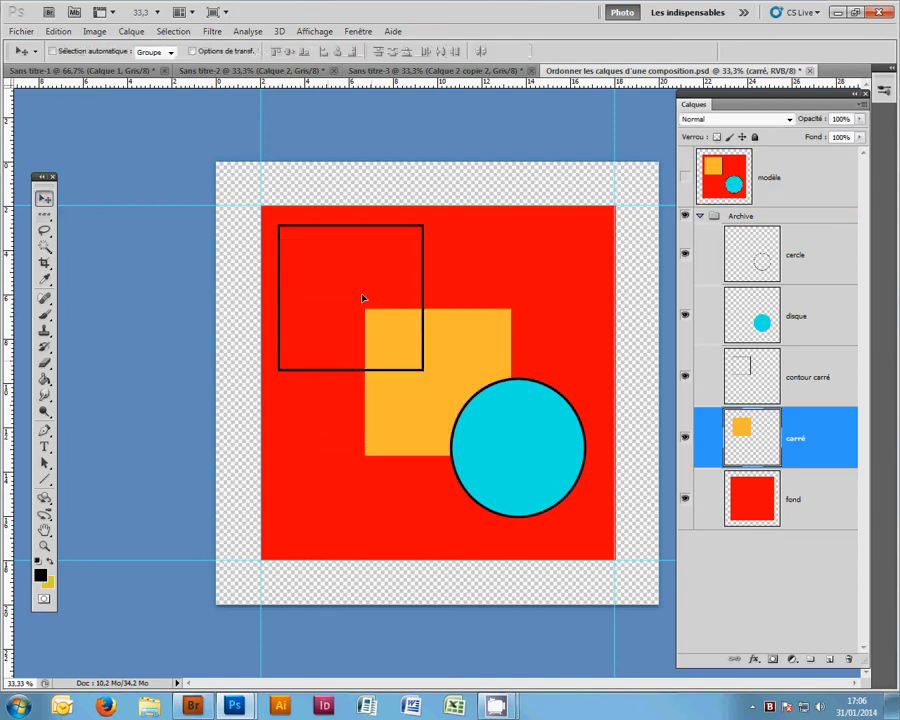
drag(363, 298, 295, 319)
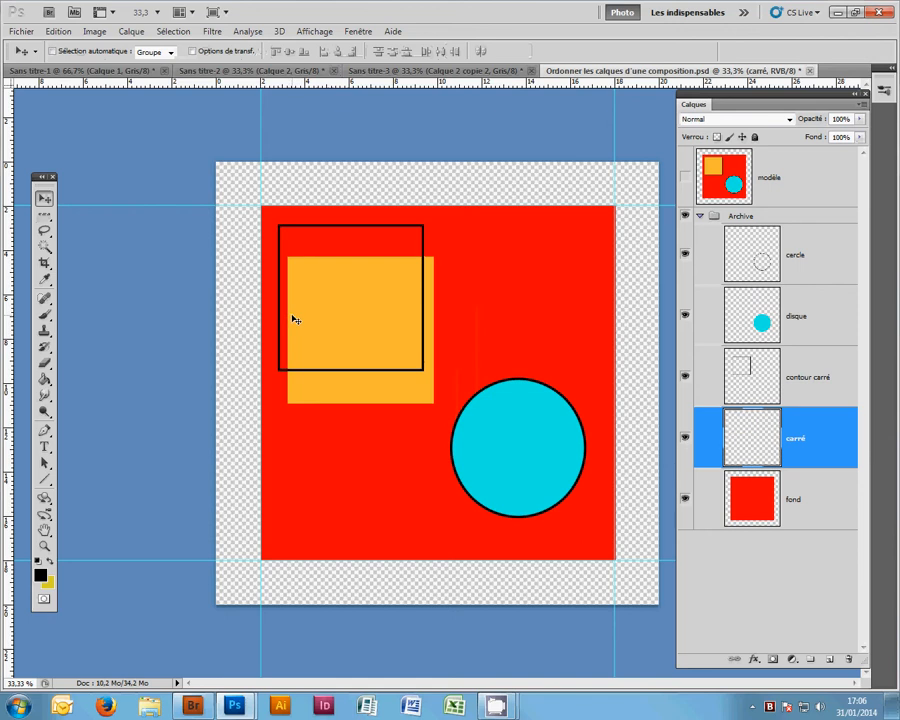
click(748, 324)
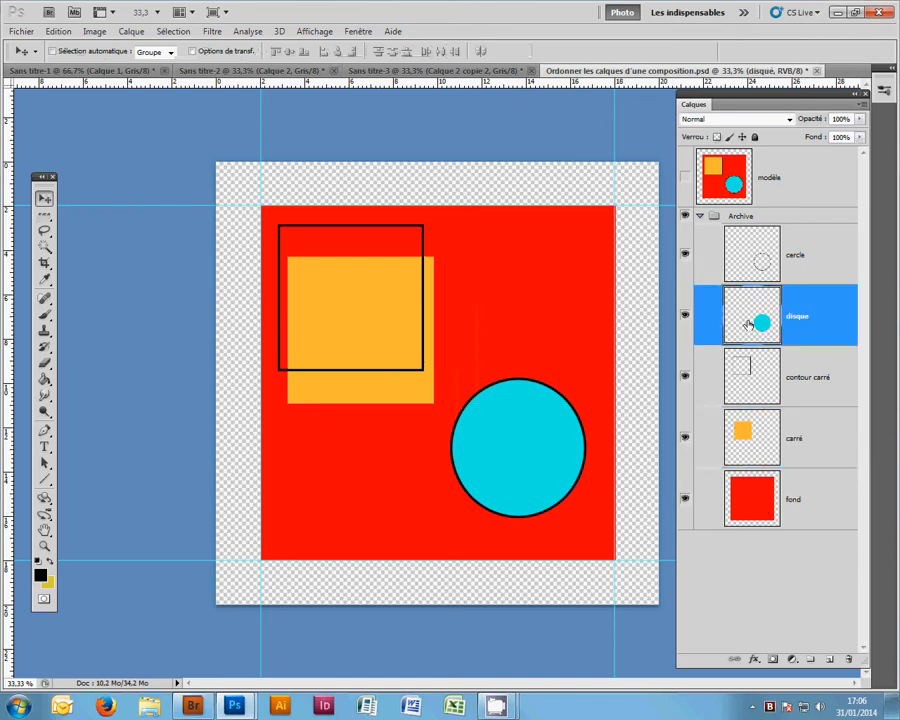
drag(495, 300, 467, 241)
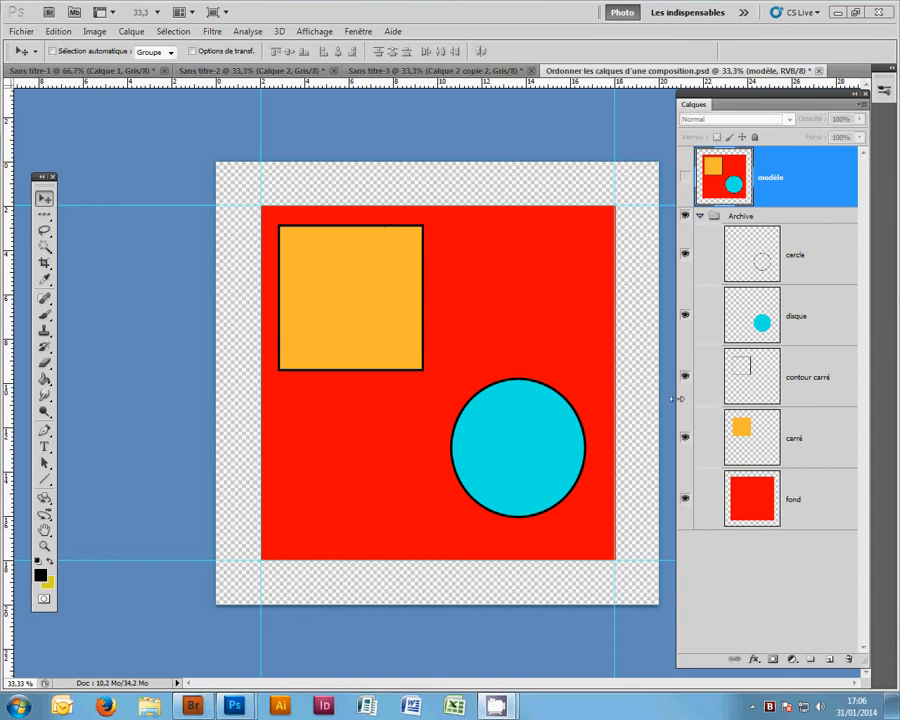
Hide the cercle, disque, contour carré and carré layers, leaving only fond displayed.
click(684, 256)
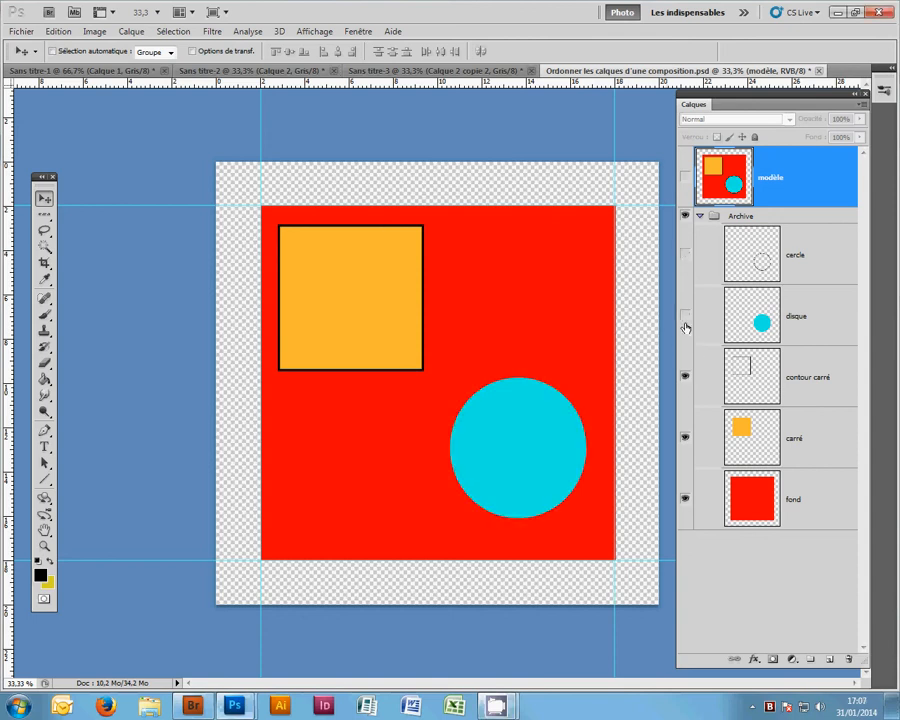
click(684, 316)
click(685, 376)
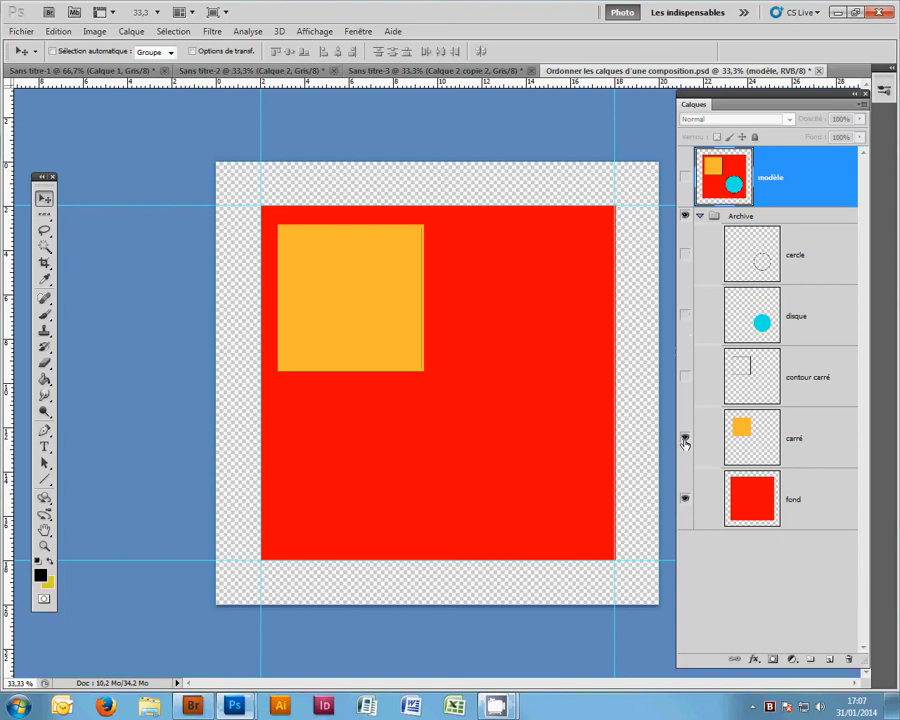
click(684, 438)
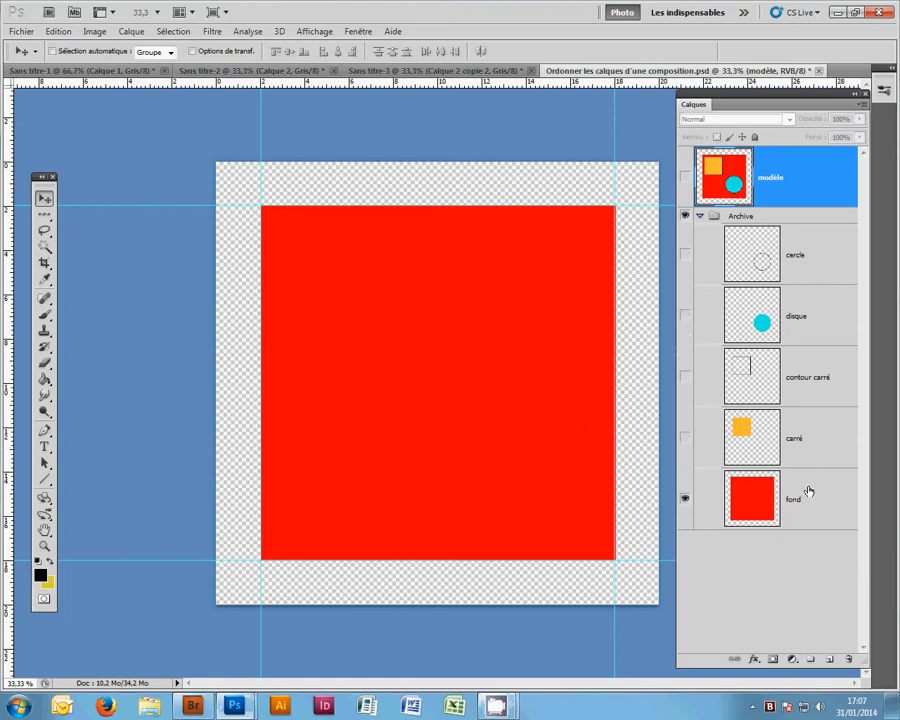
Undo the layer mask added to modèle and add a white layer mask to the fond layer instead.
click(773, 662)
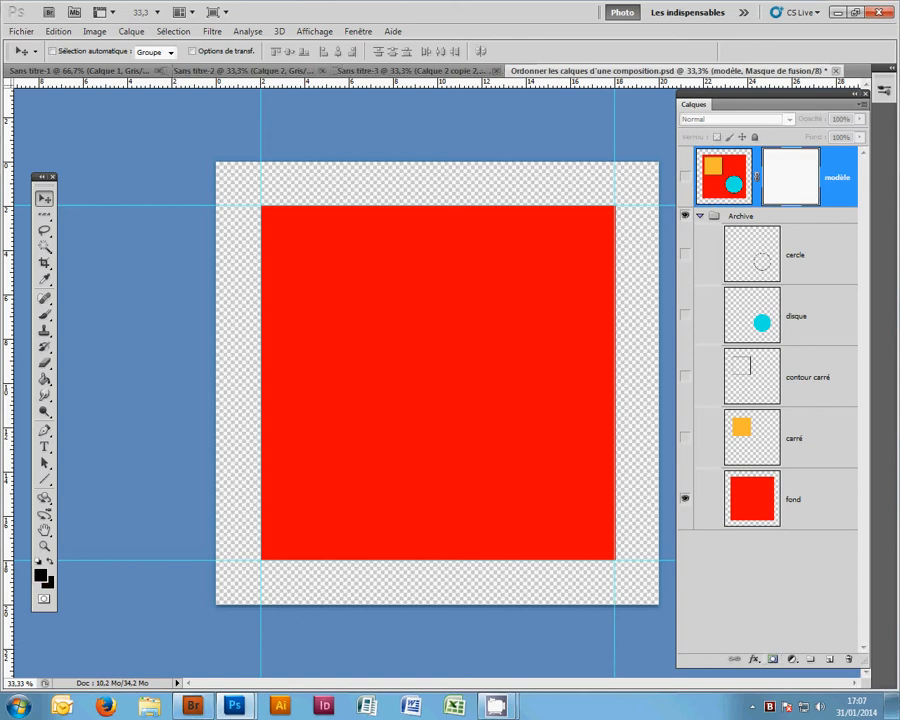
key(ctrl+z)
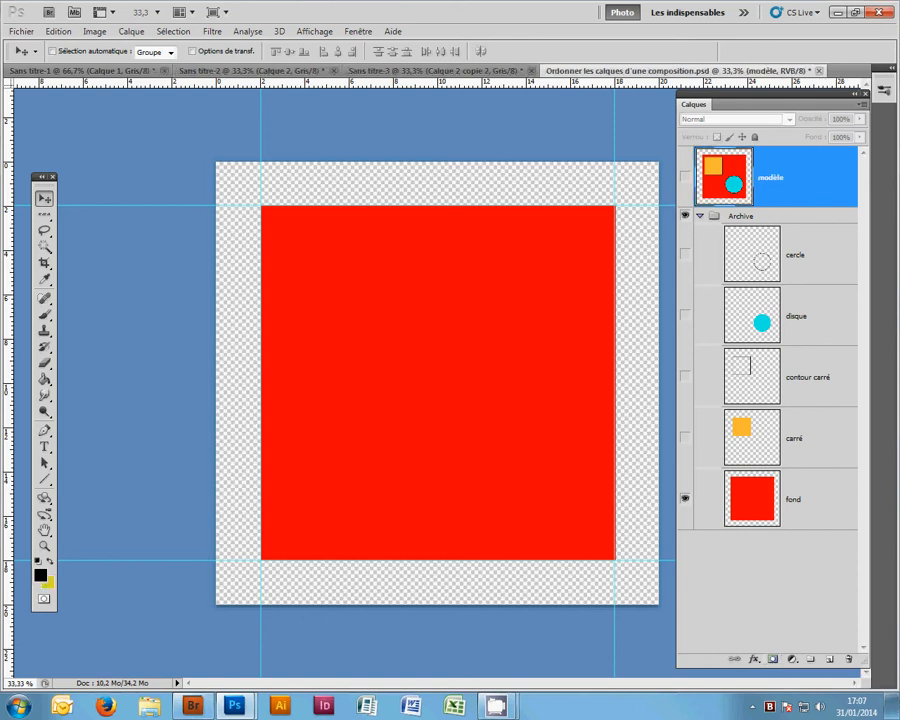
click(796, 494)
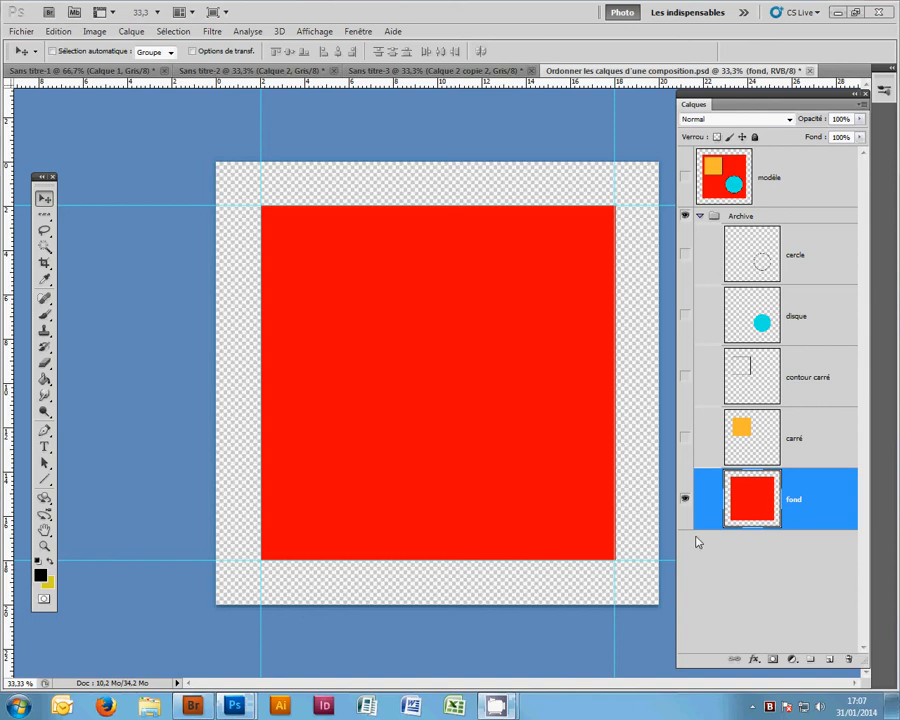
click(772, 660)
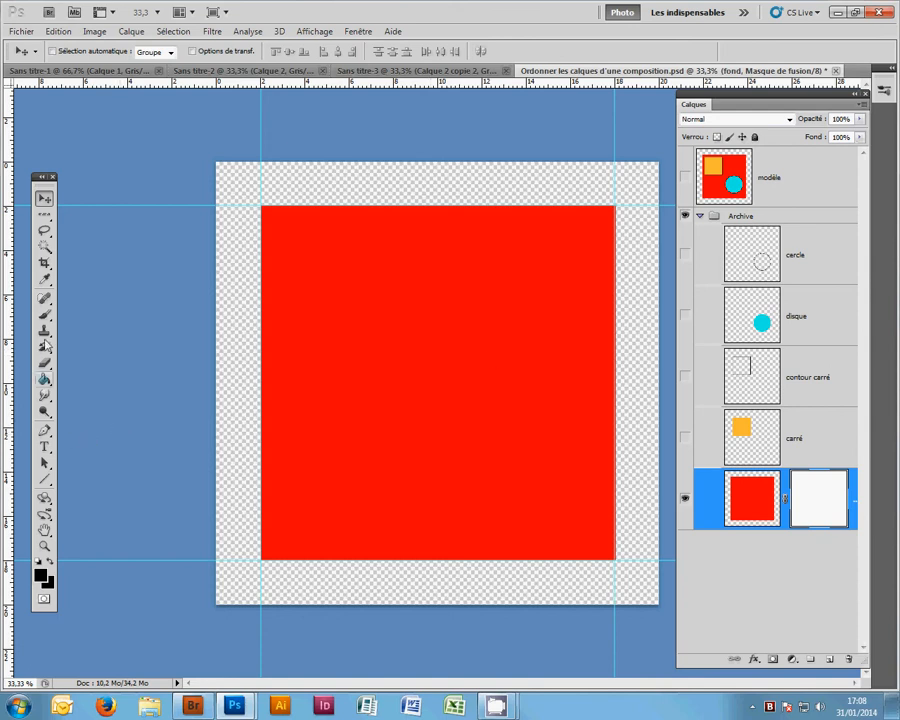
Paint freehand black strokes on the fond layer's mask with the size 30 square brush to hide parts of the red square.
click(42, 577)
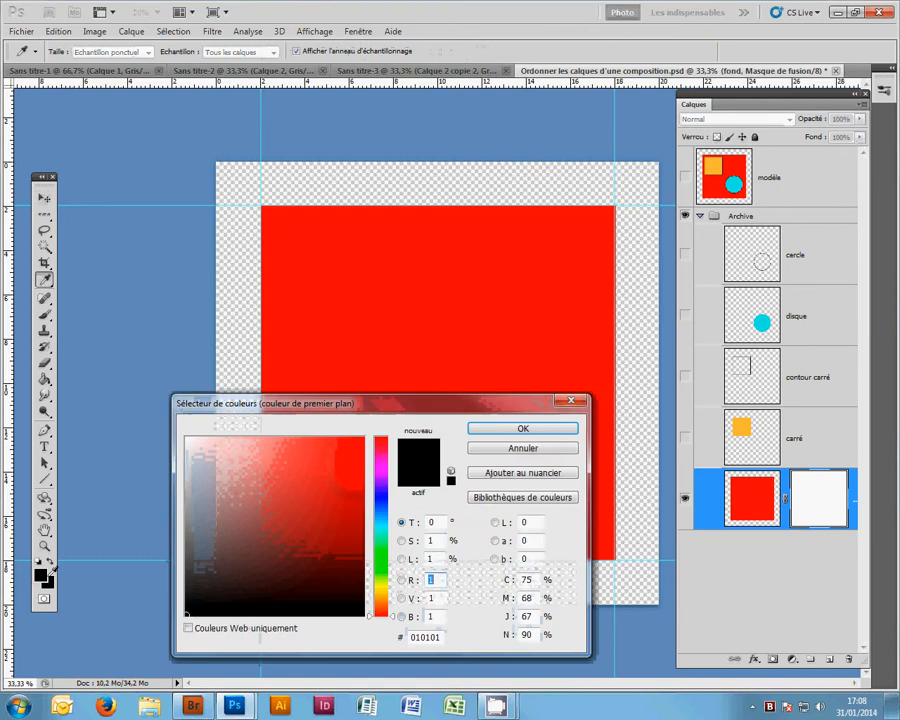
click(519, 427)
key(b)
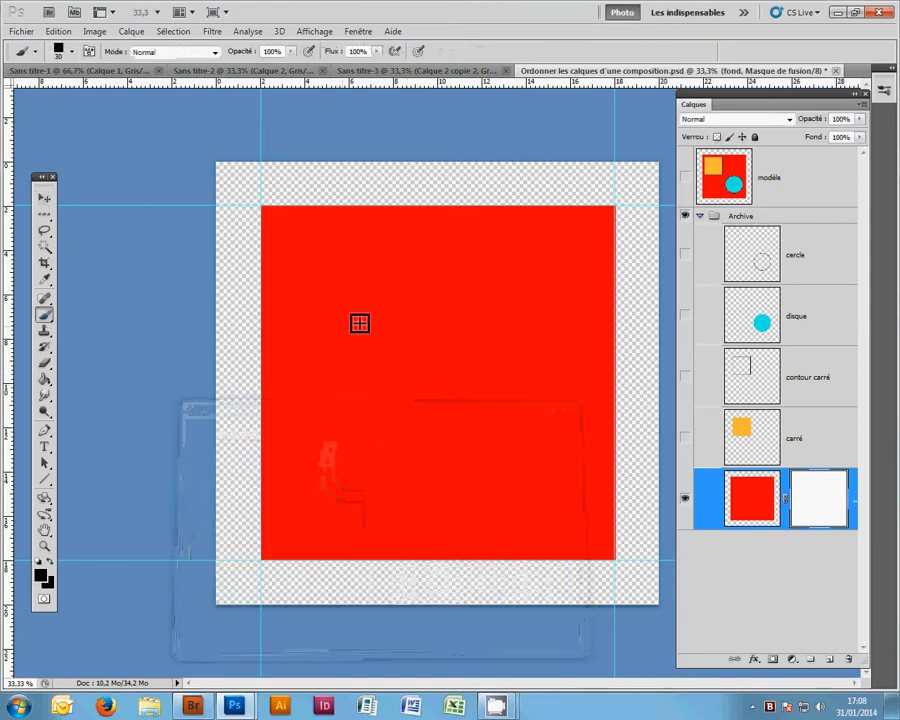
mouse_move(347, 305)
mouse_down()
mouse_move(360, 366)
mouse_move(410, 364)
mouse_move(437, 415)
mouse_move(409, 346)
mouse_move(542, 368)
mouse_move(310, 452)
mouse_move(278, 305)
mouse_move(518, 282)
mouse_move(527, 414)
mouse_move(544, 437)
mouse_move(587, 333)
mouse_move(482, 265)
mouse_move(456, 272)
mouse_move(486, 419)
mouse_move(414, 426)
mouse_move(475, 420)
mouse_up()
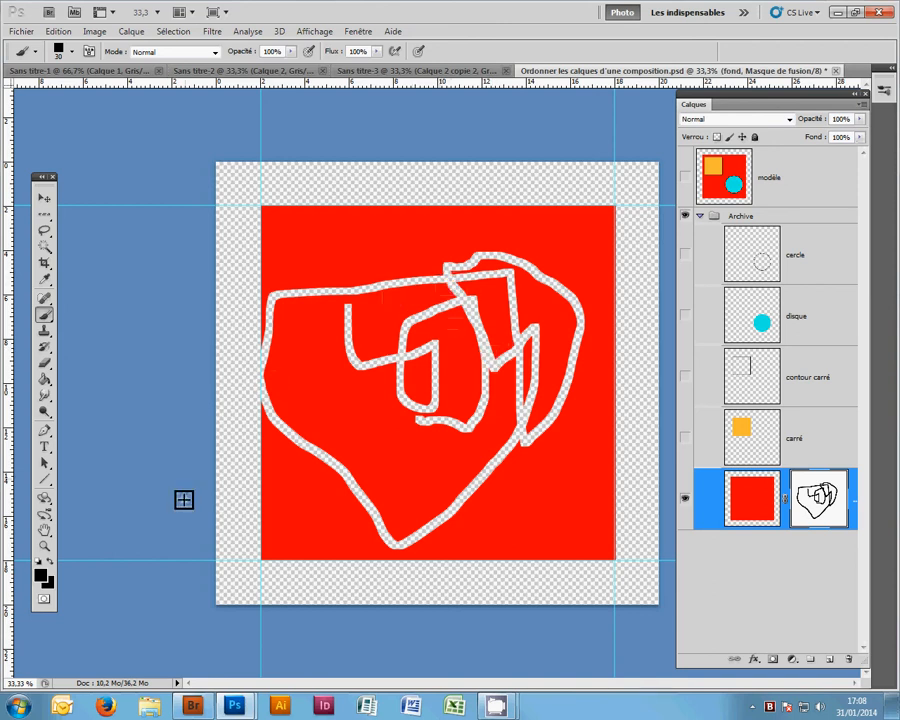
Set the foreground colour to #fefefe, paint over part of the black strokes and fill the whole fond mask with that colour.
click(44, 577)
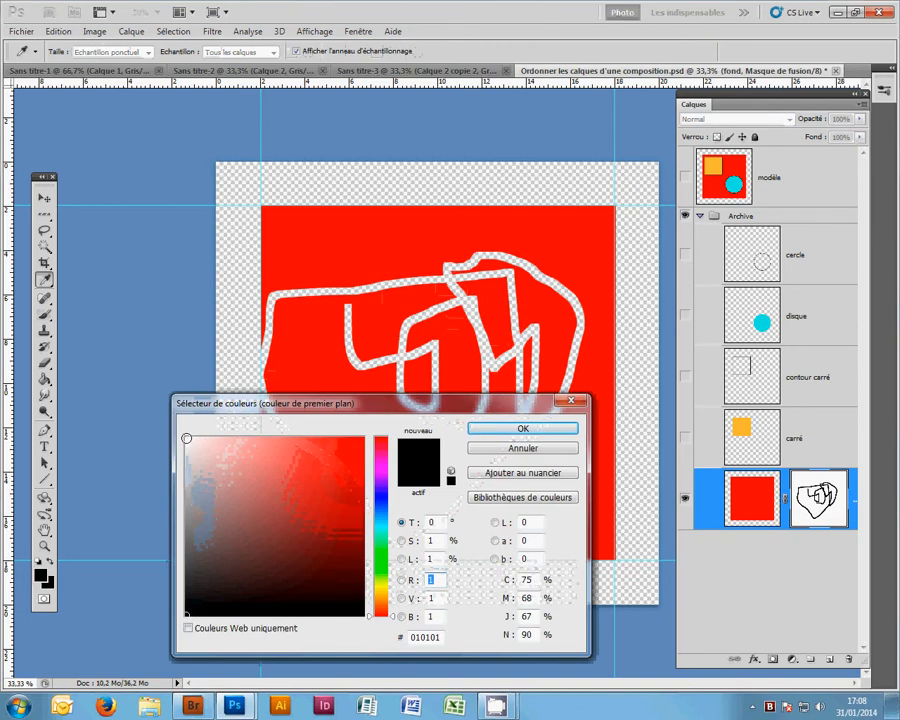
click(185, 437)
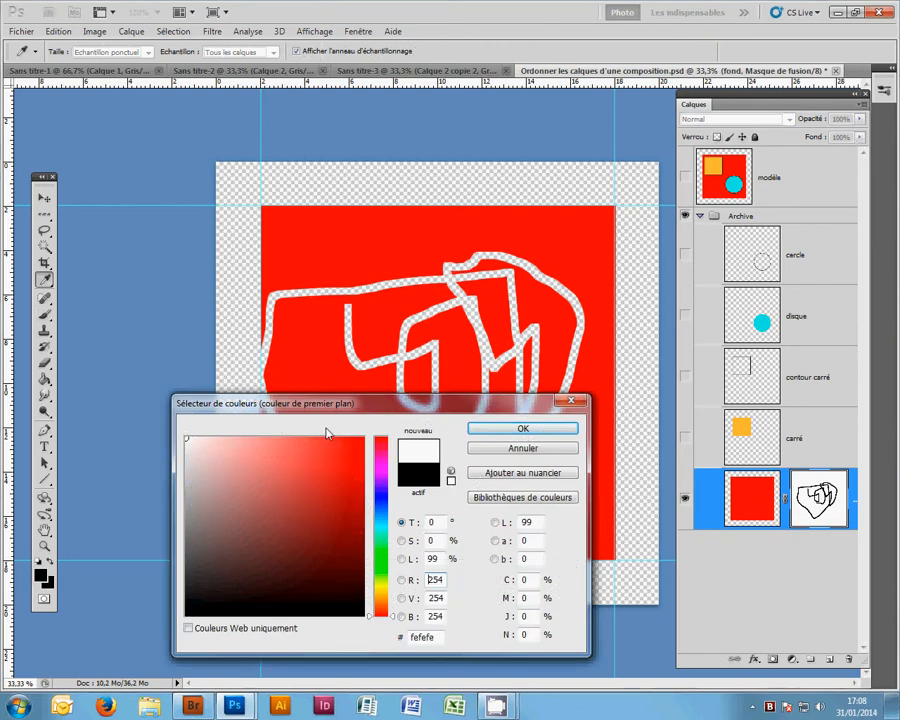
click(508, 428)
mouse_move(382, 376)
mouse_down()
mouse_move(419, 377)
mouse_move(415, 337)
mouse_move(391, 390)
mouse_move(437, 308)
mouse_move(429, 333)
mouse_move(441, 355)
mouse_move(435, 379)
mouse_move(438, 341)
mouse_move(419, 381)
mouse_move(398, 376)
mouse_move(430, 332)
mouse_move(409, 396)
mouse_move(407, 344)
mouse_move(373, 460)
mouse_move(420, 387)
mouse_move(414, 467)
mouse_move(429, 454)
mouse_move(442, 382)
mouse_move(410, 362)
mouse_move(386, 434)
mouse_move(432, 325)
mouse_move(417, 355)
mouse_move(440, 397)
mouse_move(441, 329)
mouse_move(445, 409)
mouse_move(465, 397)
mouse_move(510, 423)
mouse_move(514, 413)
mouse_move(504, 394)
mouse_move(445, 503)
mouse_move(508, 405)
mouse_move(438, 486)
mouse_move(499, 404)
mouse_move(400, 512)
mouse_up()
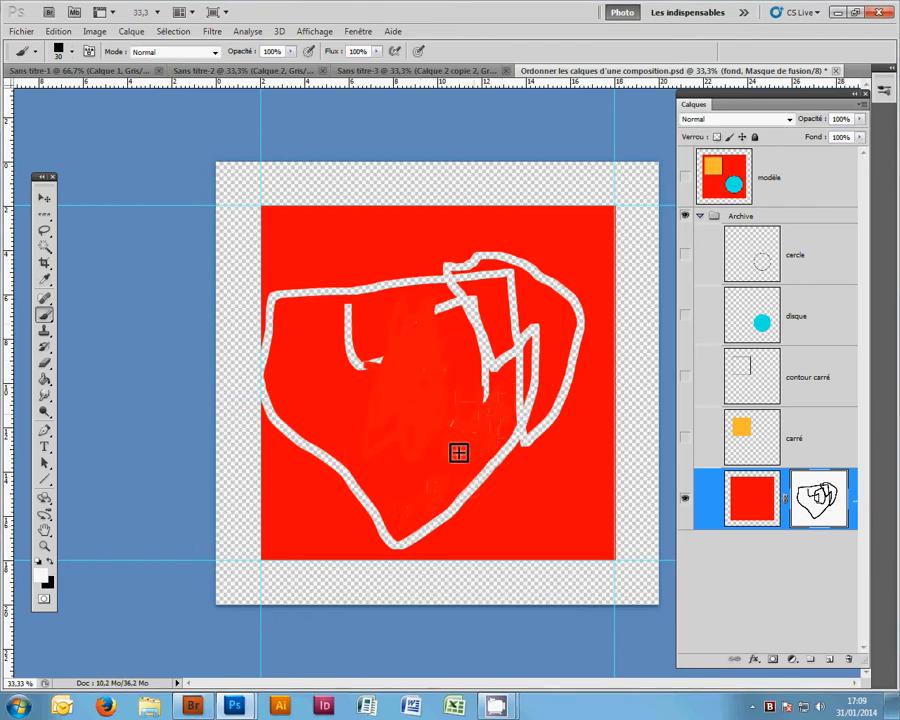
mouse_move(464, 390)
mouse_down()
mouse_move(460, 376)
mouse_move(480, 429)
mouse_move(472, 378)
mouse_move(492, 421)
mouse_move(430, 422)
mouse_move(483, 429)
mouse_move(523, 393)
mouse_move(472, 377)
mouse_move(500, 362)
mouse_move(386, 382)
mouse_move(406, 354)
mouse_move(370, 372)
mouse_move(374, 362)
mouse_move(474, 423)
mouse_up()
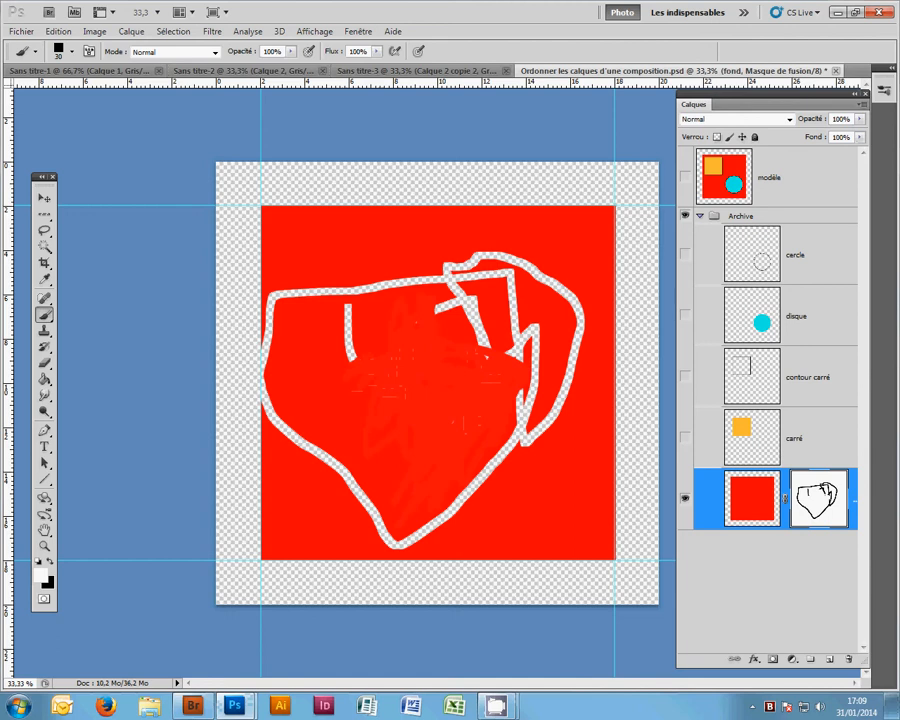
key(alt+BackSpace)
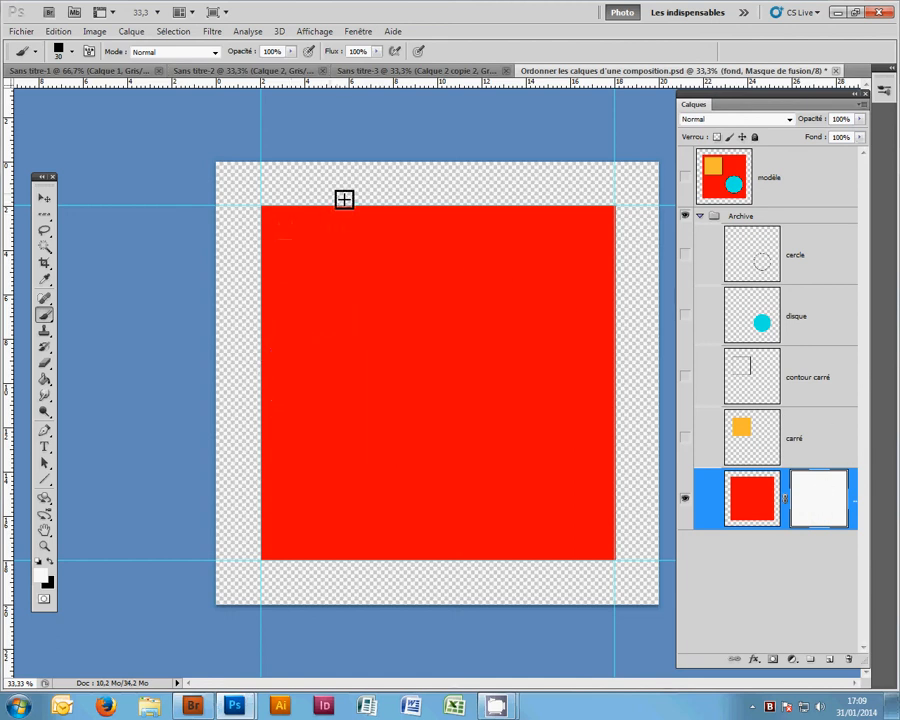
Show two documents side by side and copy the grid layer Calque 2 copie 2 from Sans titre-3 into the composition above fond.
click(192, 14)
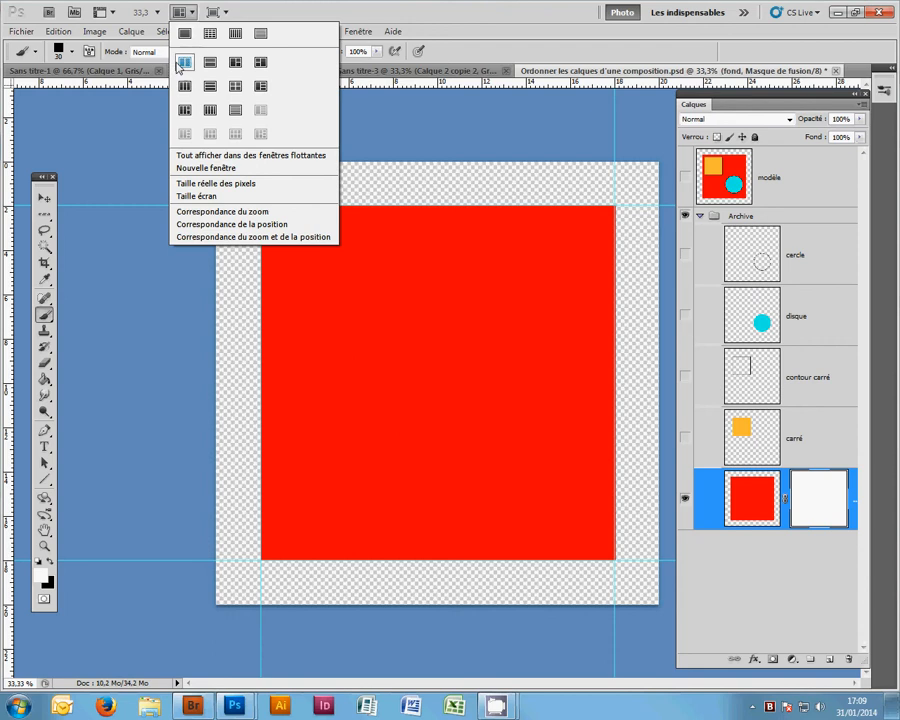
click(185, 65)
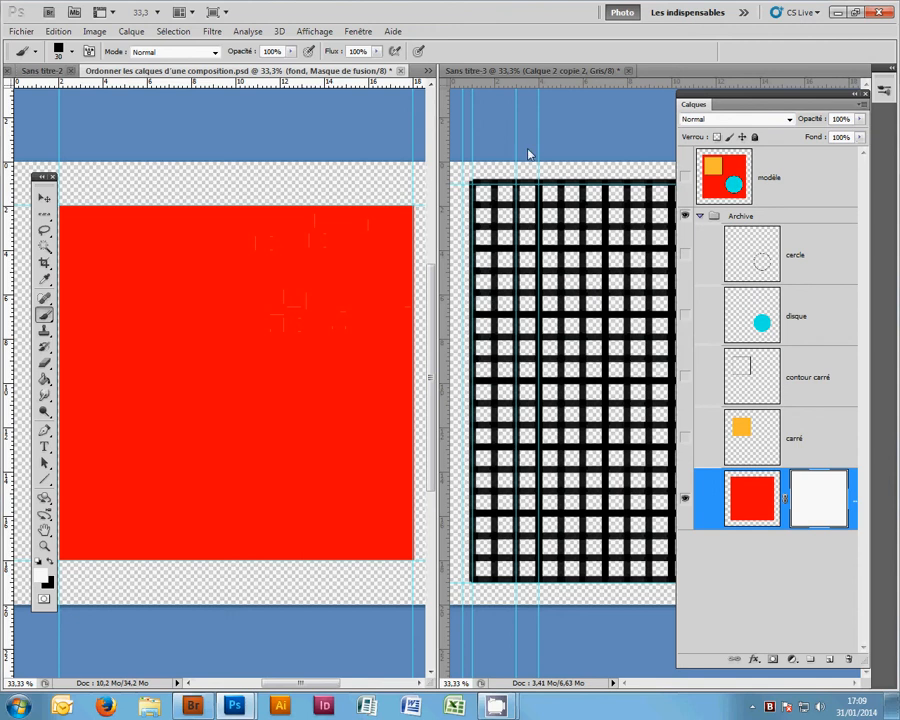
click(537, 74)
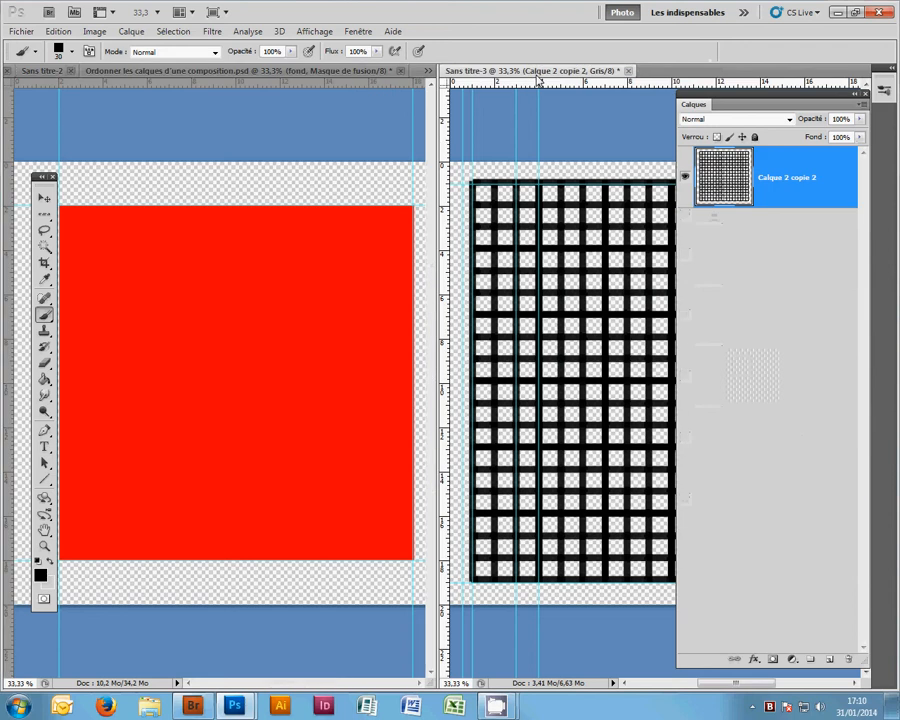
click(45, 198)
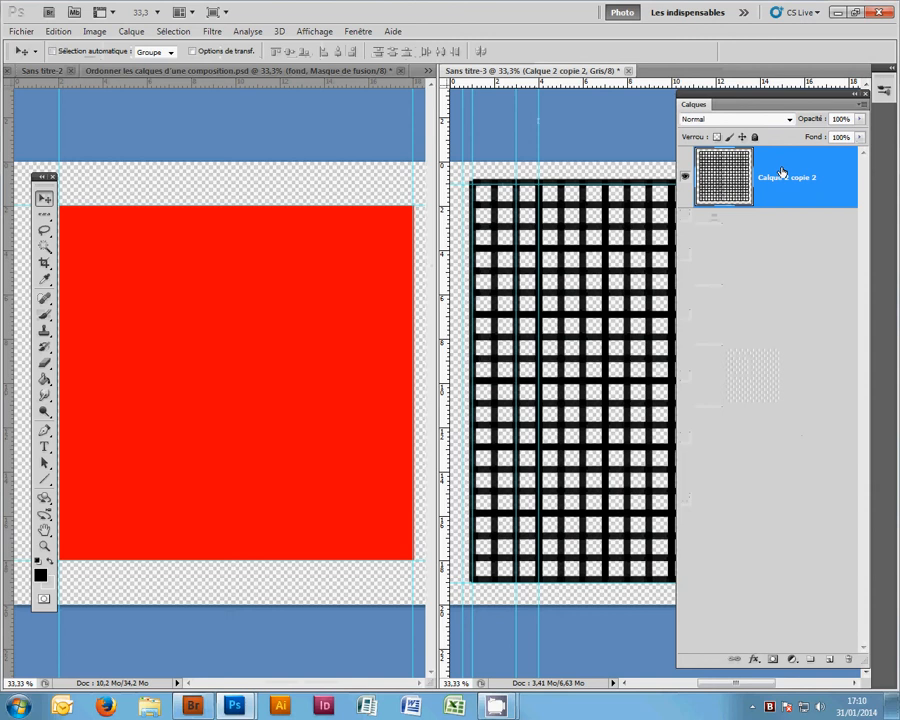
drag(779, 167, 293, 284)
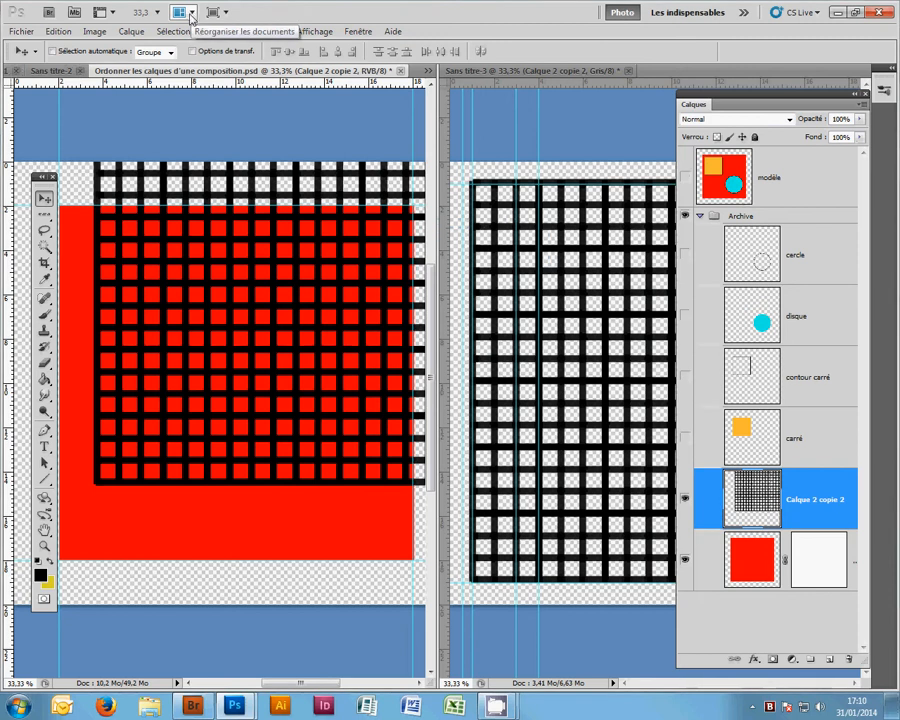
Consolidate all documents back into one window and align the grid layer over the red square, with its top edge on the upper guide.
click(191, 13)
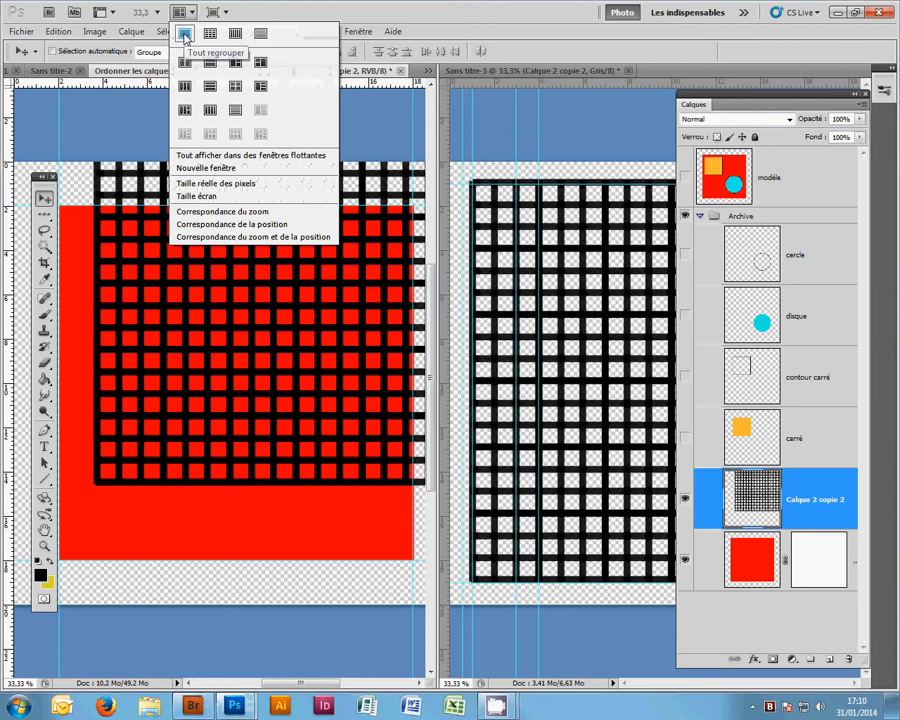
click(185, 37)
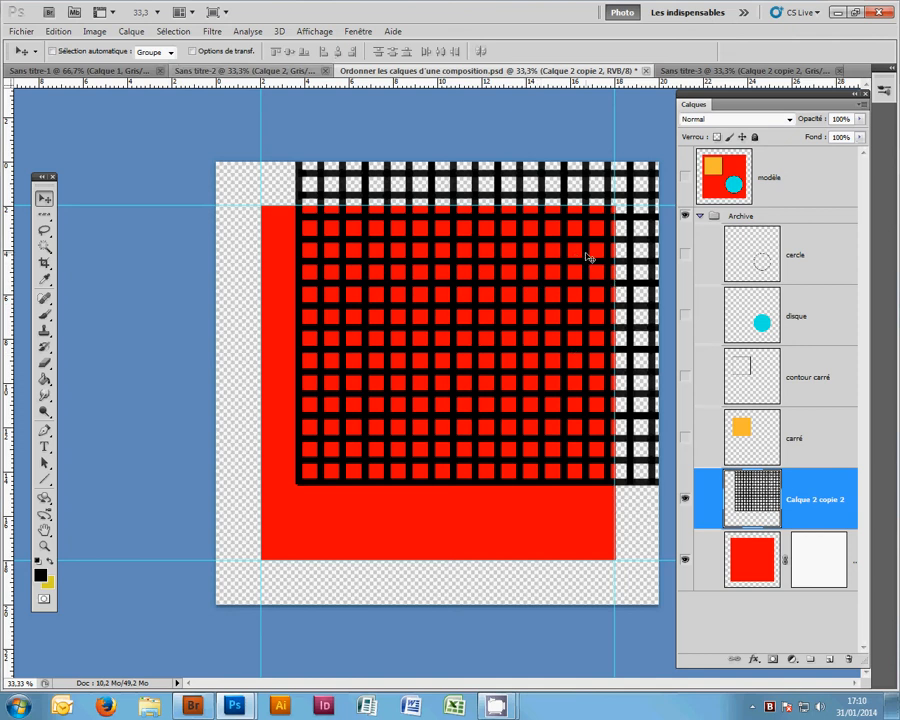
drag(589, 257, 530, 392)
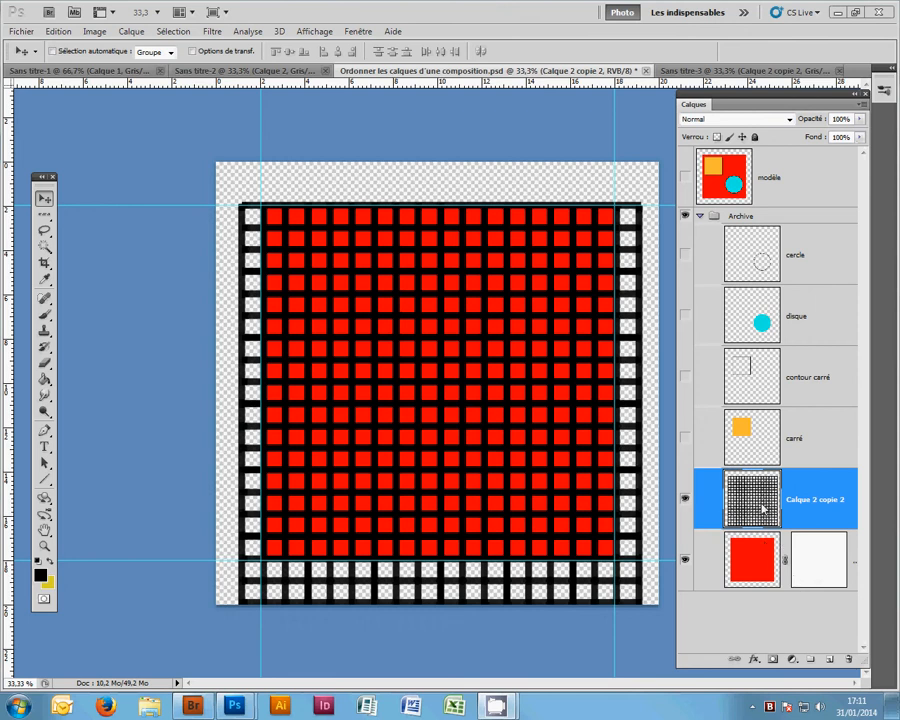
Select all the black grid lines on Calque 2 copie 2 with the non-contiguous Magic Wand.
click(44, 246)
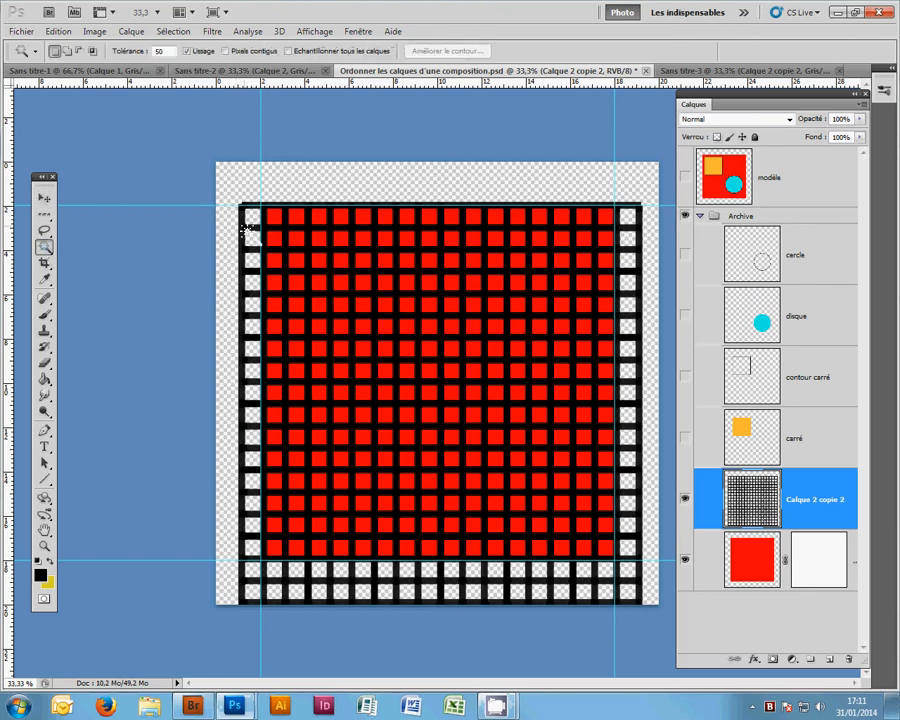
click(246, 228)
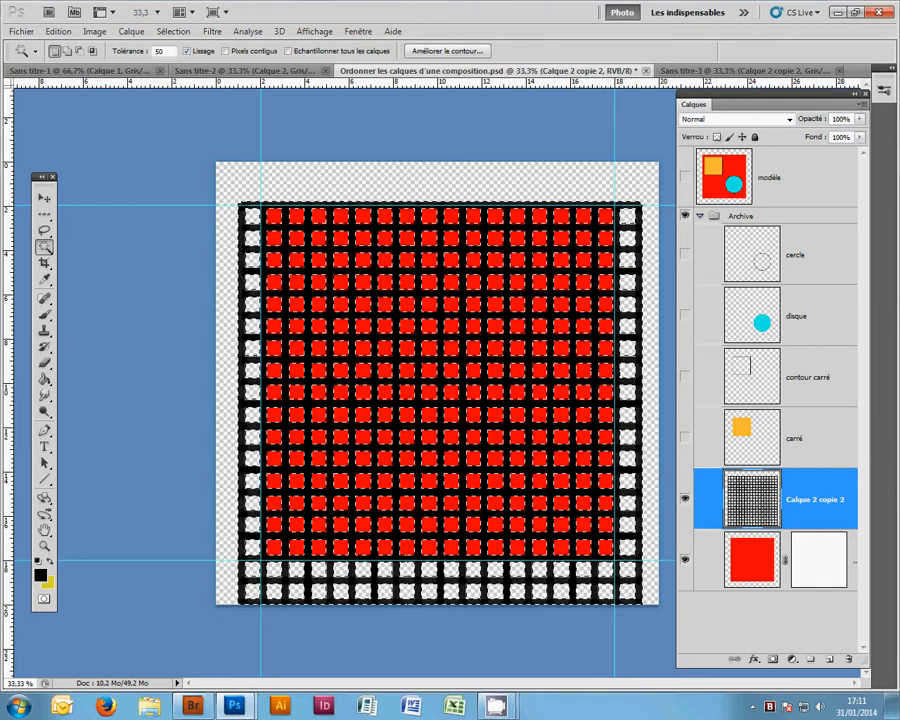
key(ctrl+d)
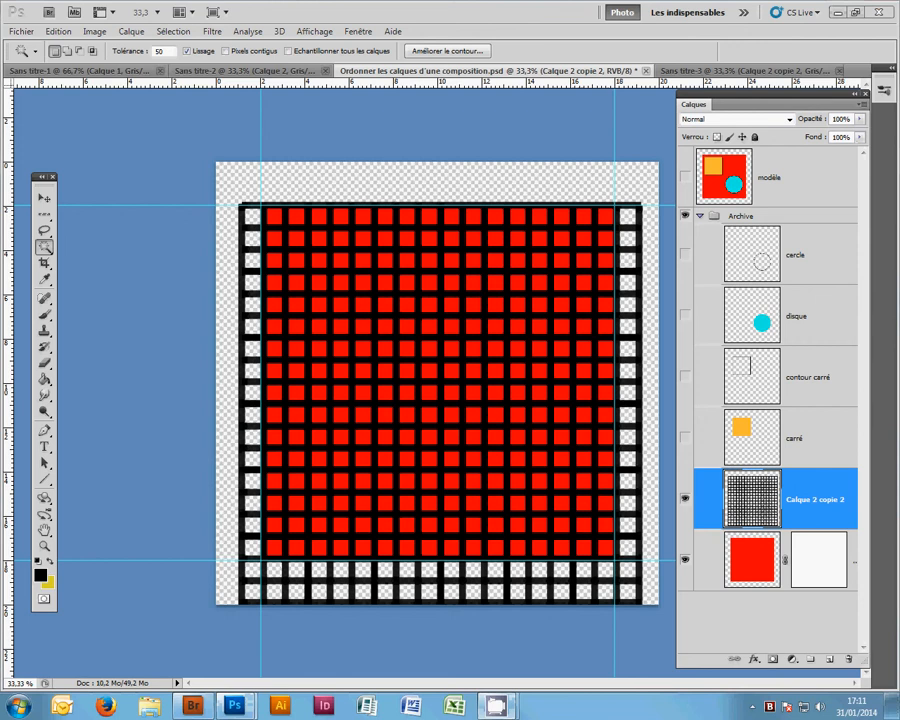
click(557, 236)
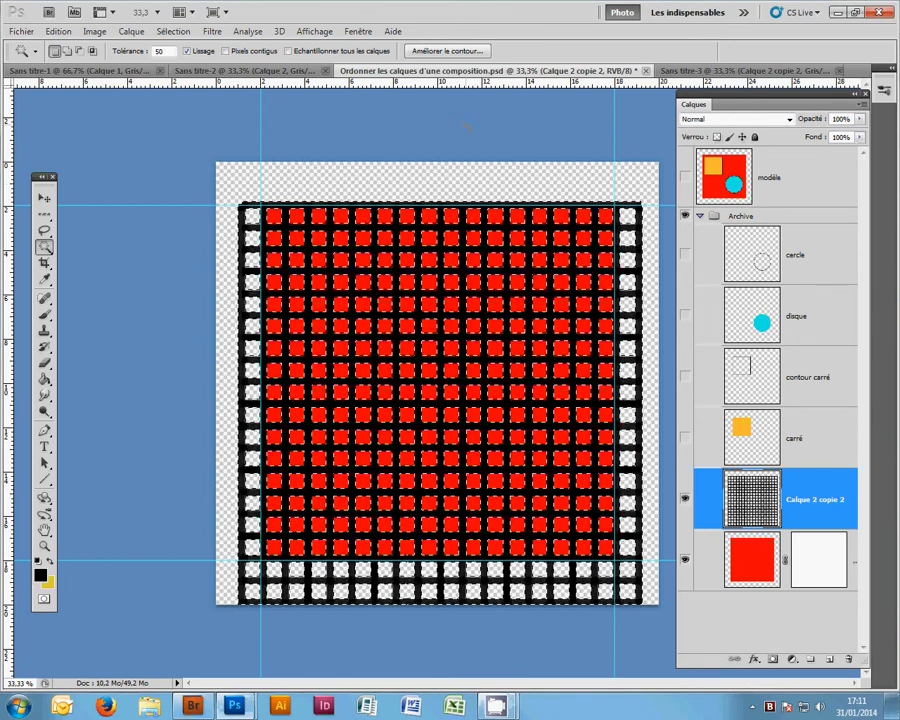
Save the grid line selection as a new channel named "trame" in the composition and deselect it.
click(174, 32)
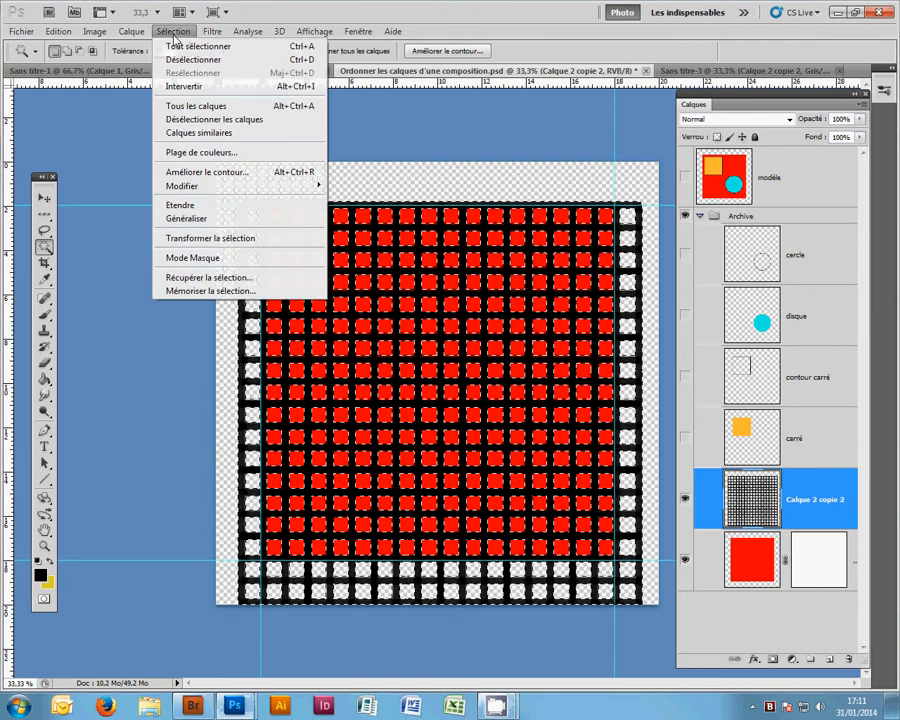
click(185, 293)
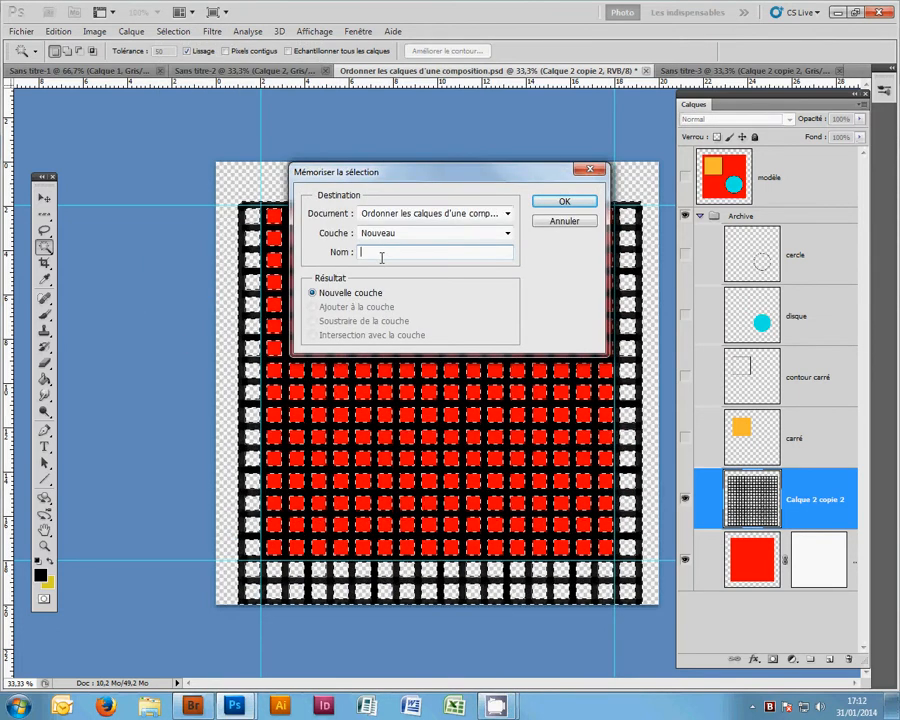
text(tr)
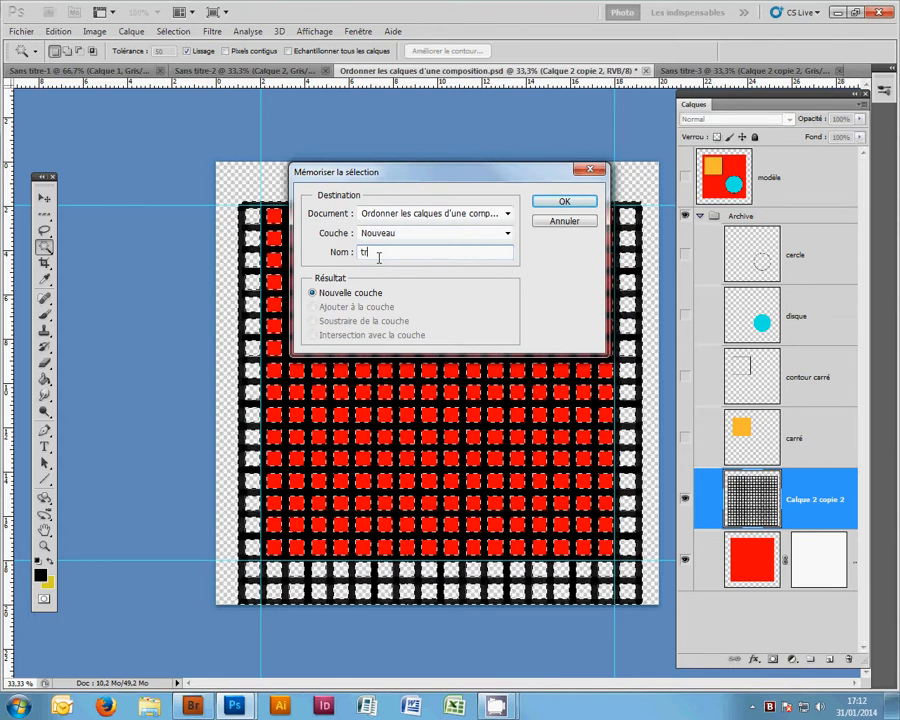
text(ame)
click(568, 203)
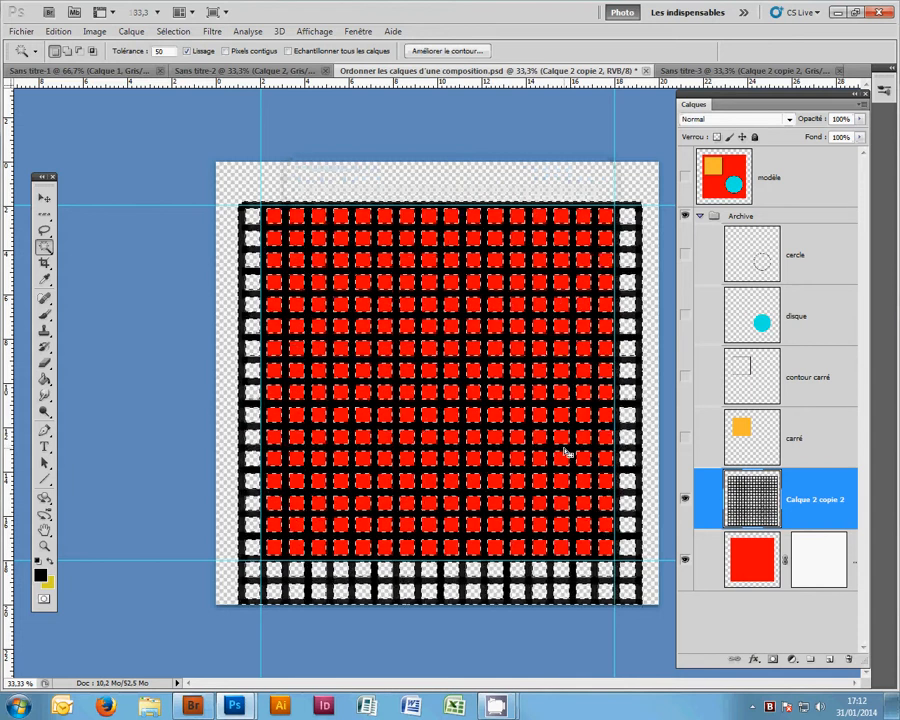
key(ctrl+d)
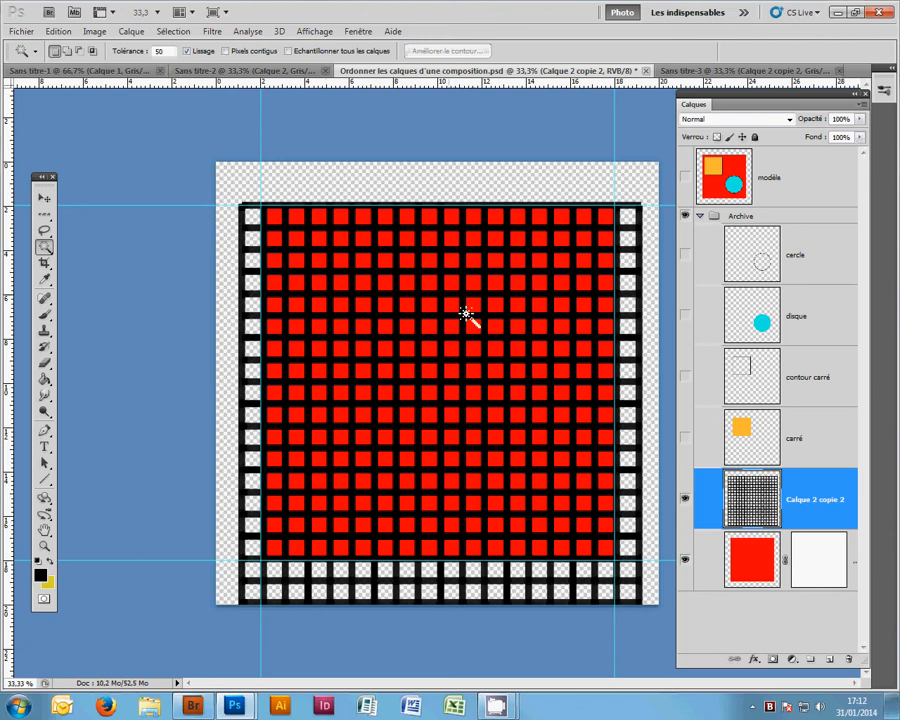
Hide Calque 2 copie 2 and load the saved trame selection with the fond layer's mask active.
click(686, 499)
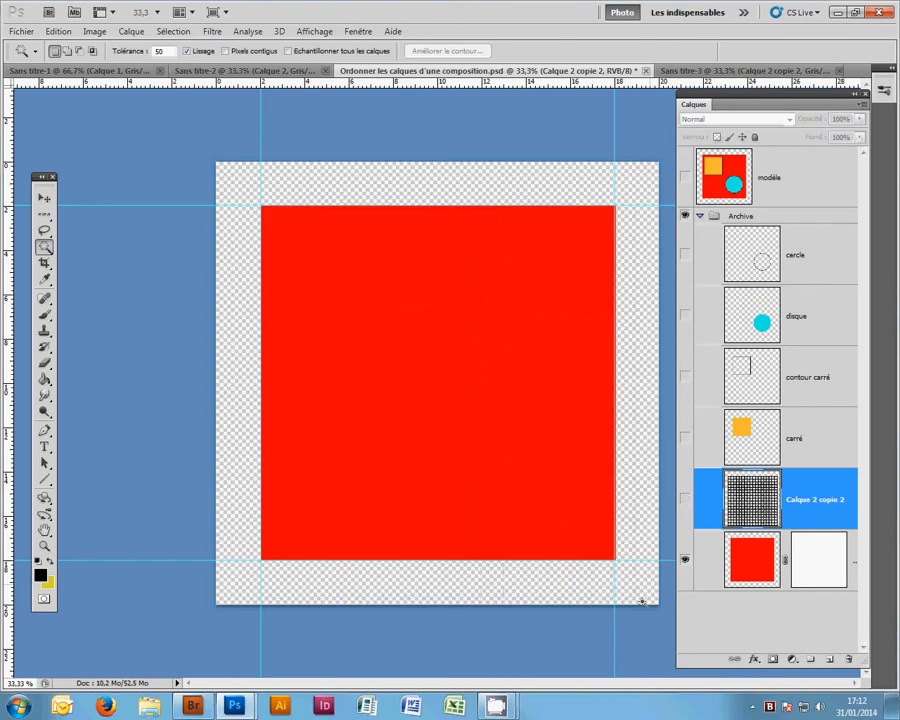
click(825, 569)
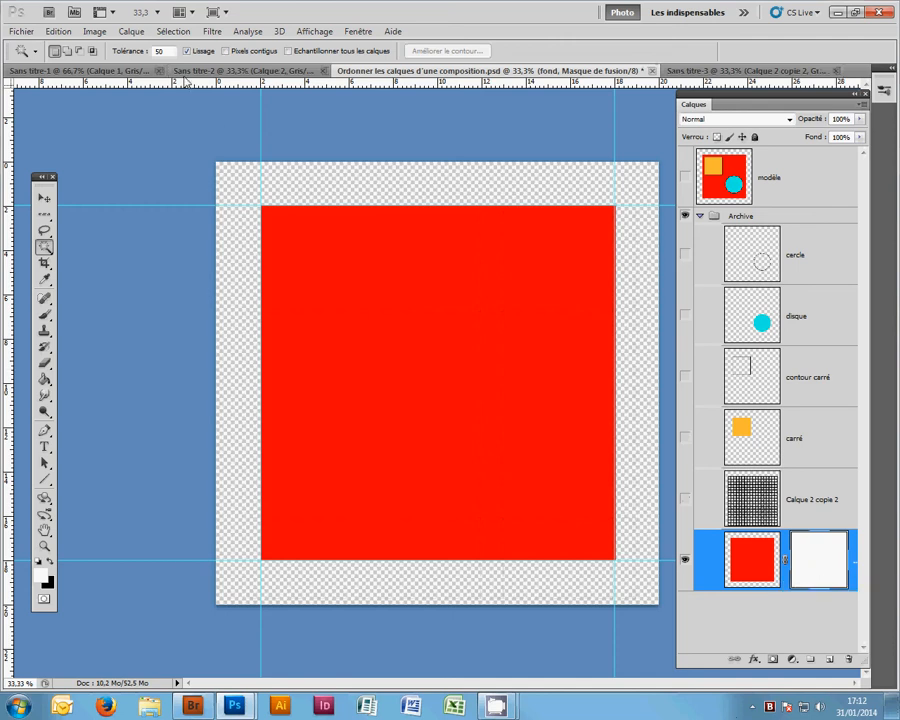
click(172, 31)
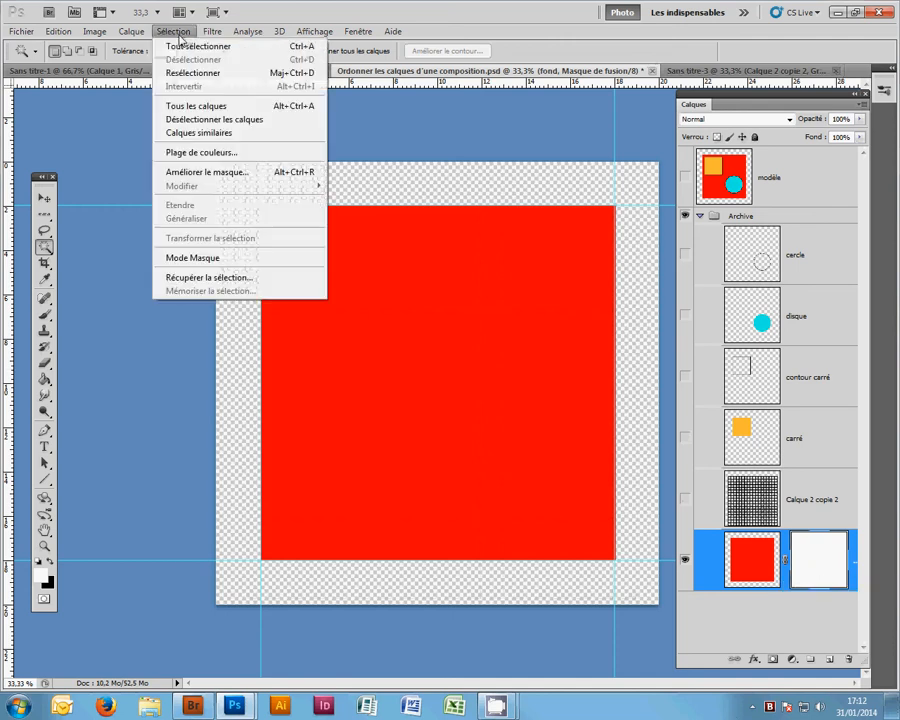
click(178, 279)
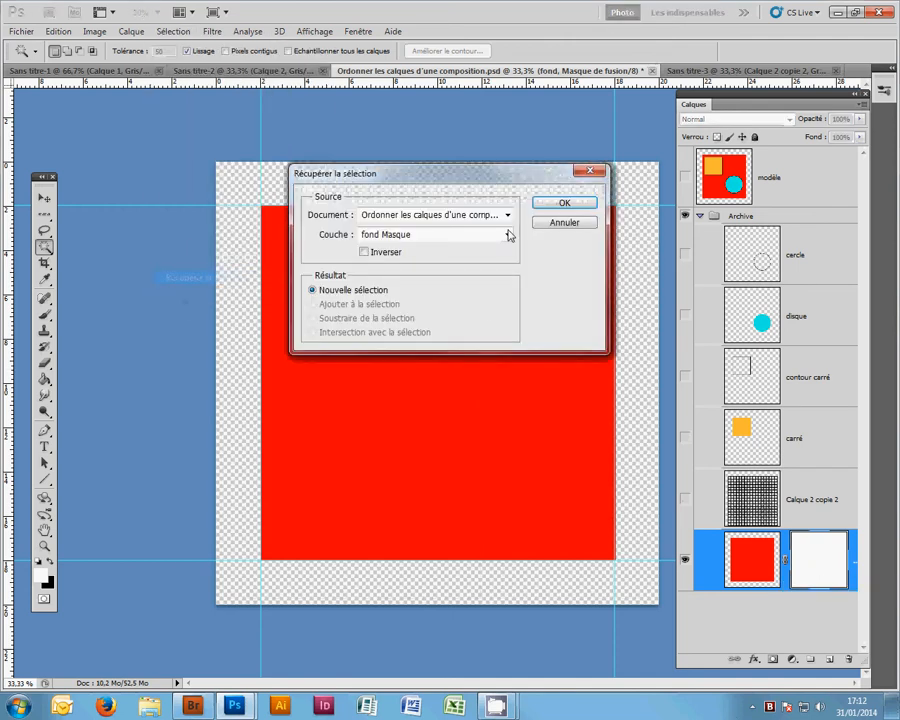
click(508, 234)
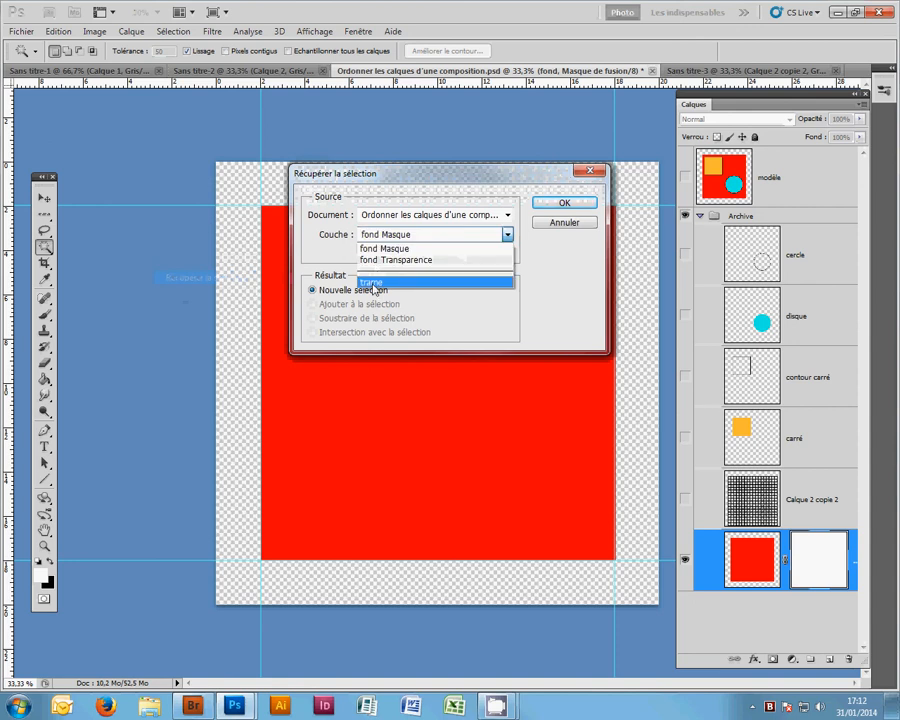
click(374, 284)
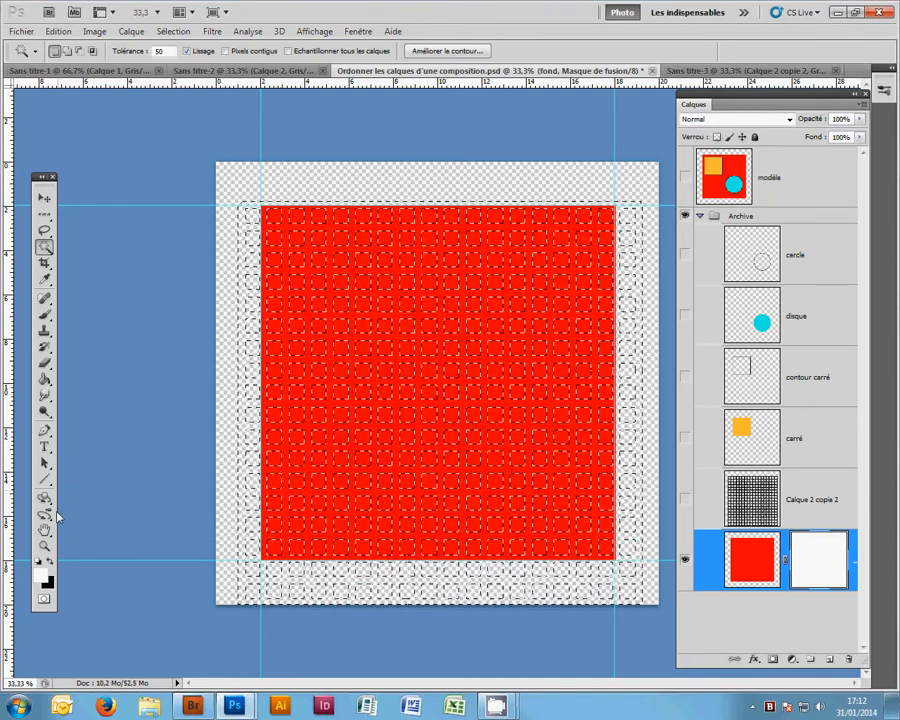
Set the foreground colour to black #000000, fill the trame selection on the fond mask with the Paint Bucket, and deselect.
click(43, 568)
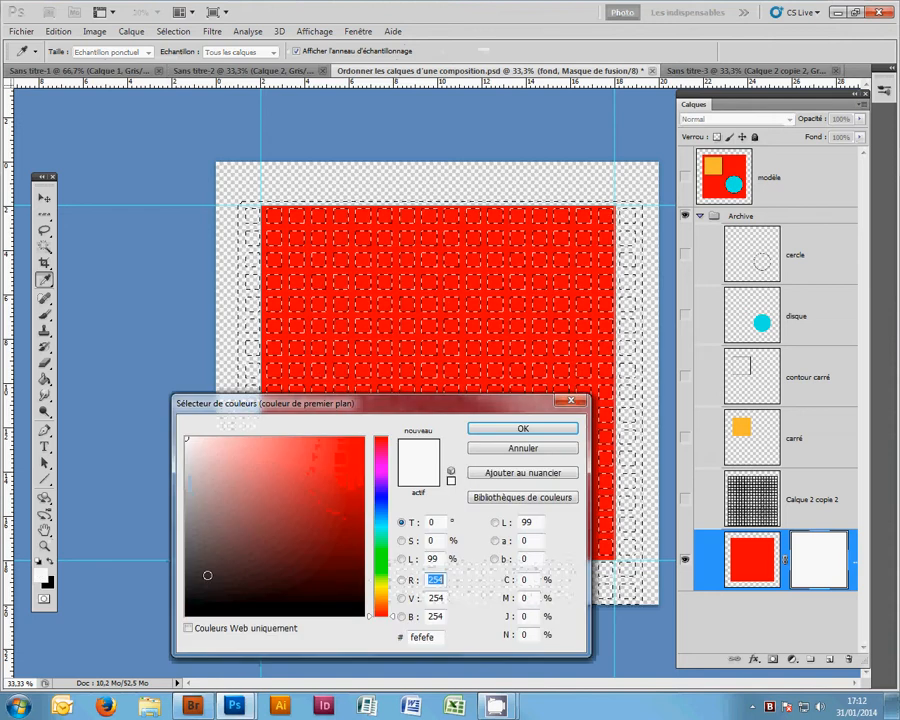
click(185, 614)
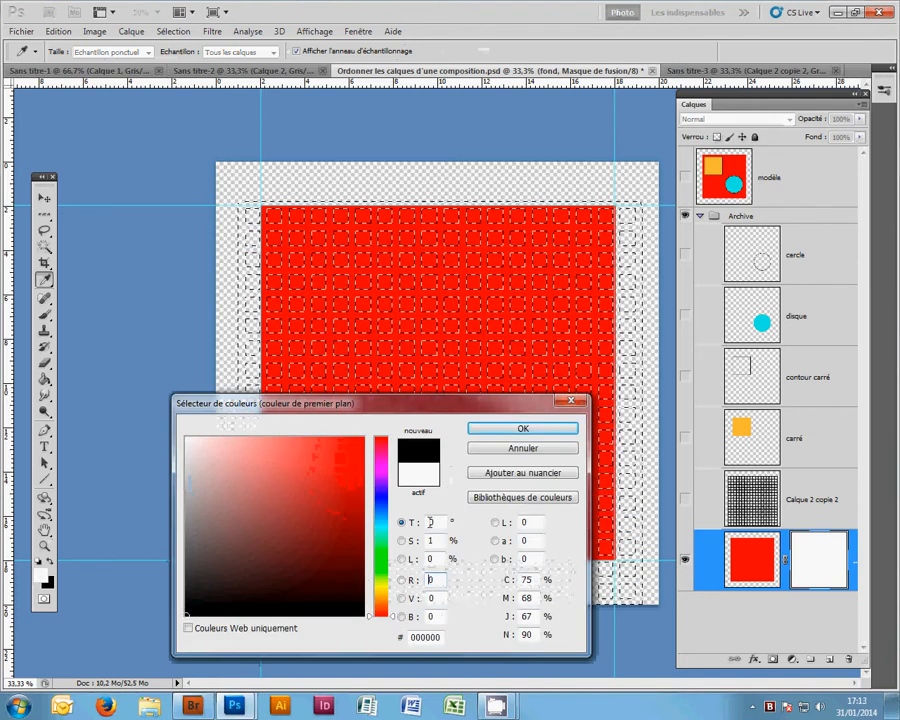
click(541, 434)
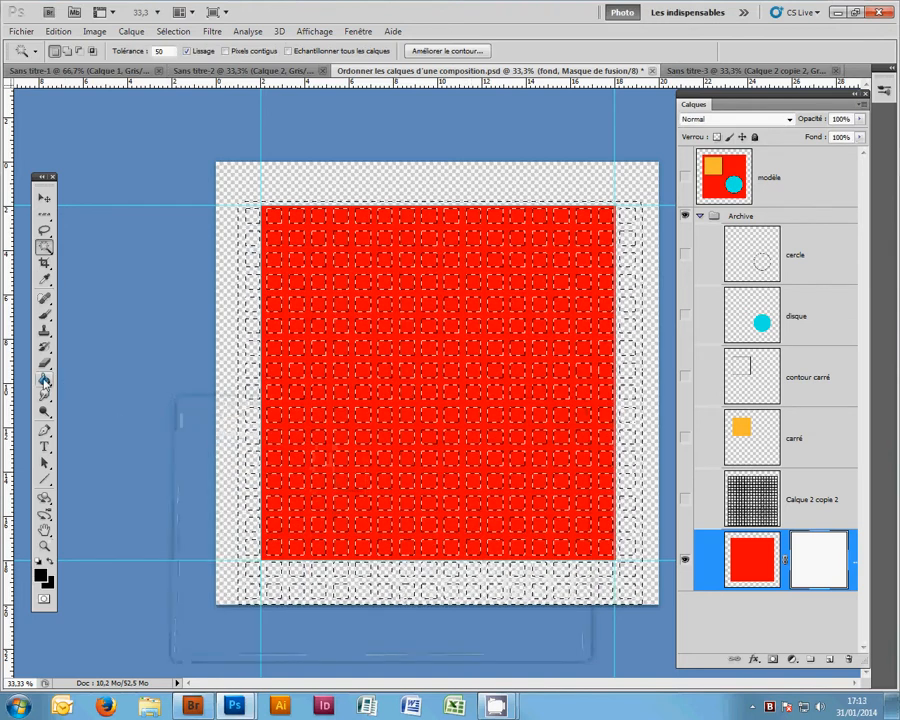
click(44, 379)
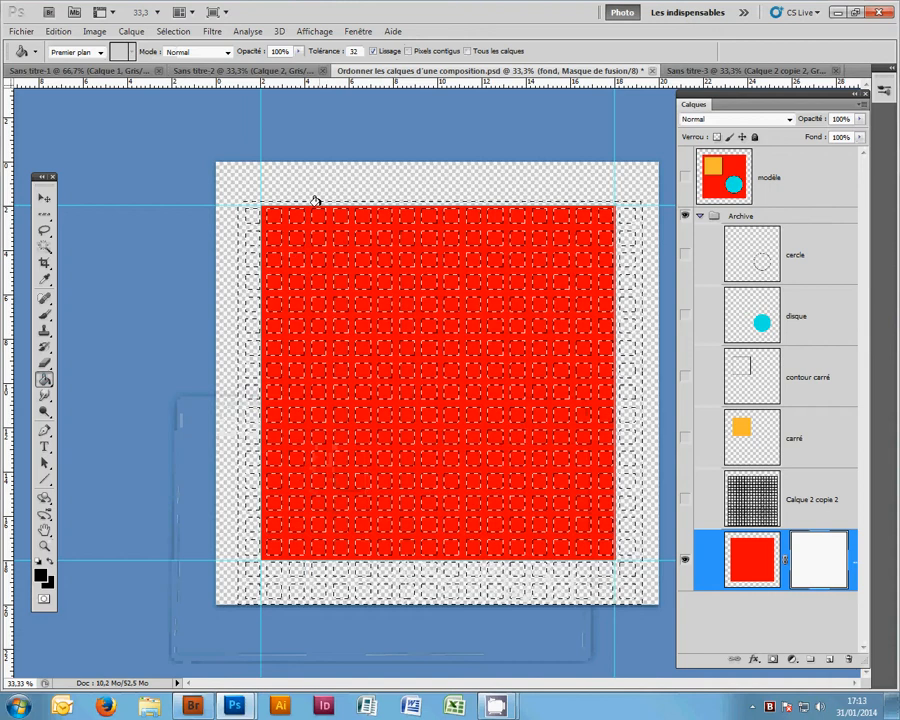
click(316, 202)
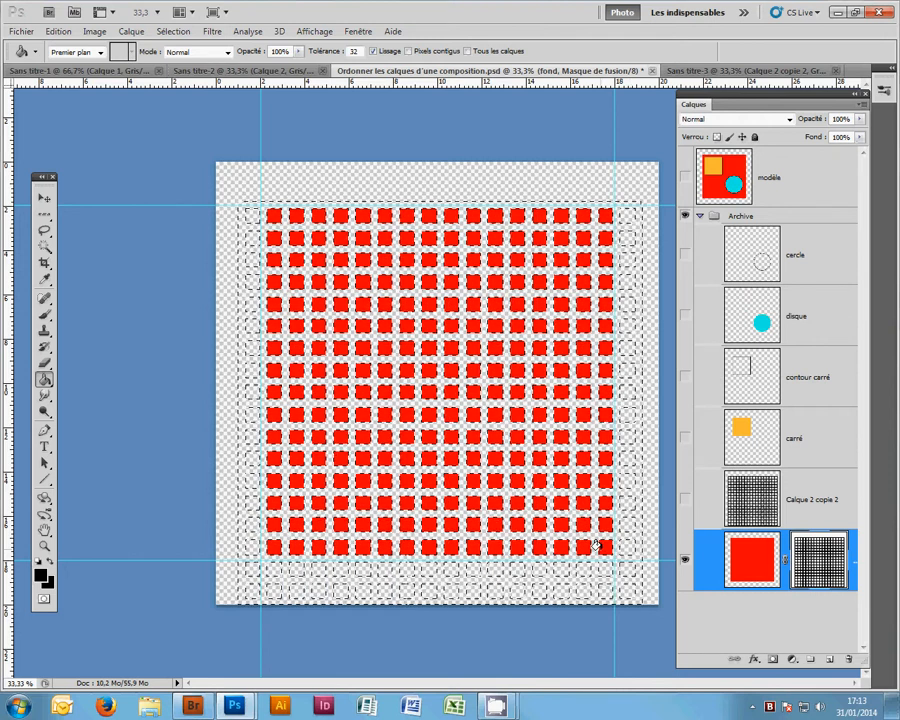
key(ctrl+d)
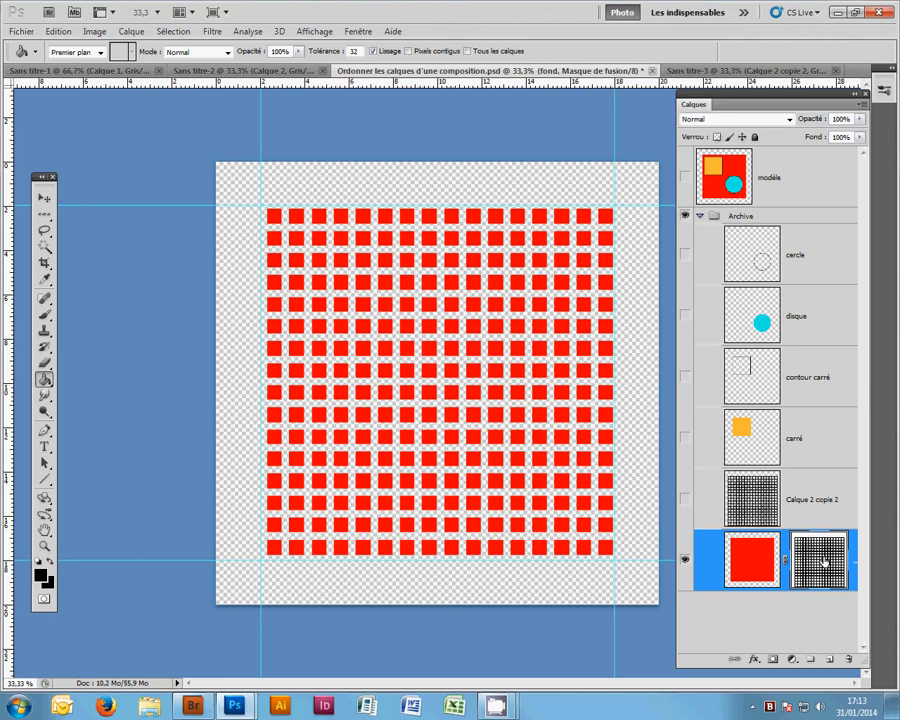
Disable the fond layer's mask temporarily and re-enable it.
click(860, 108)
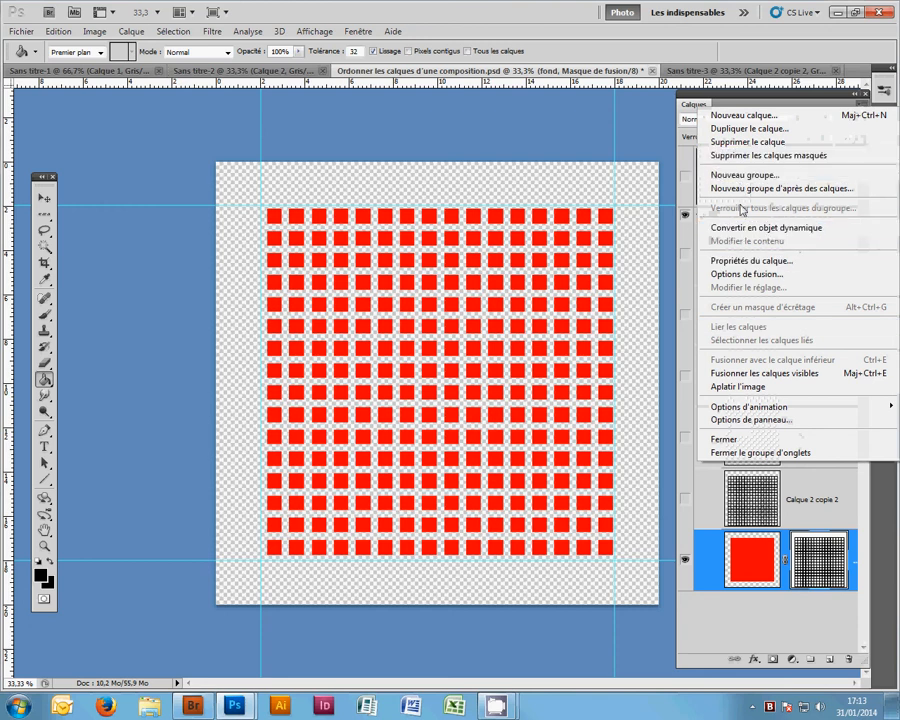
click(607, 149)
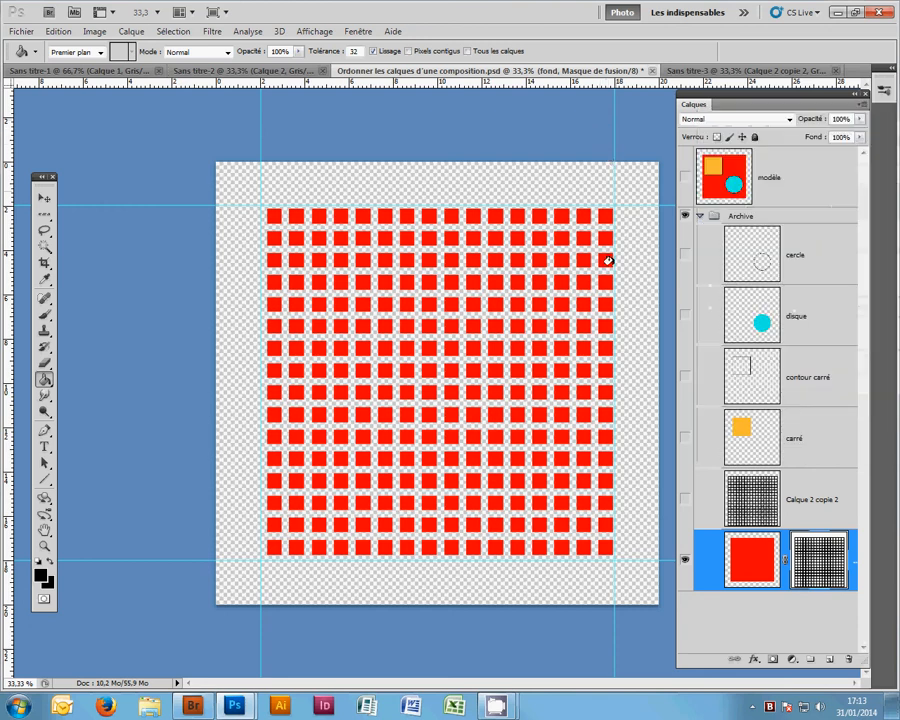
right_click(824, 553)
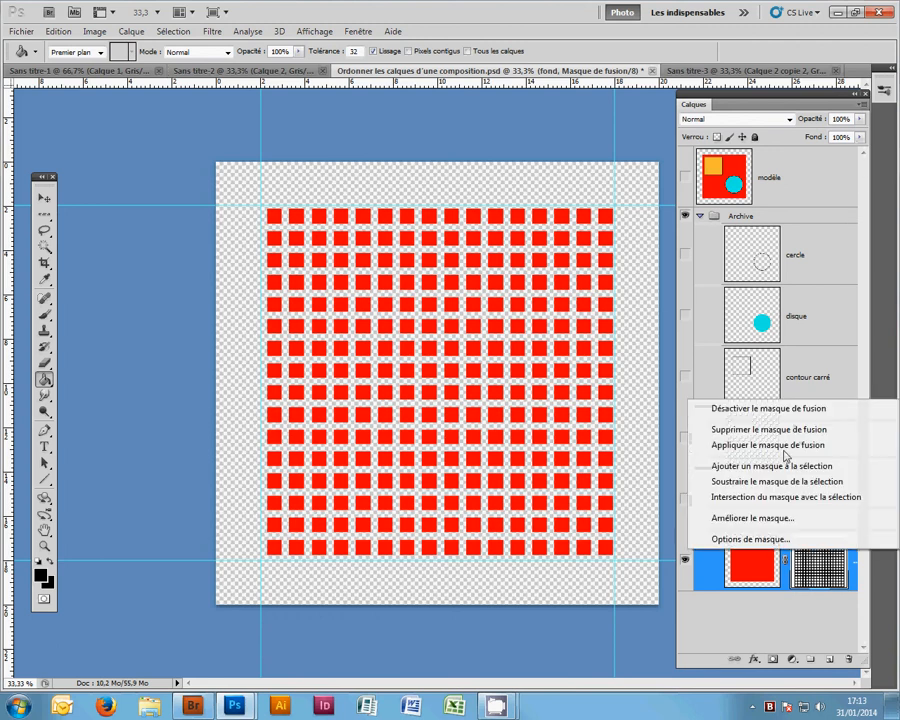
click(752, 409)
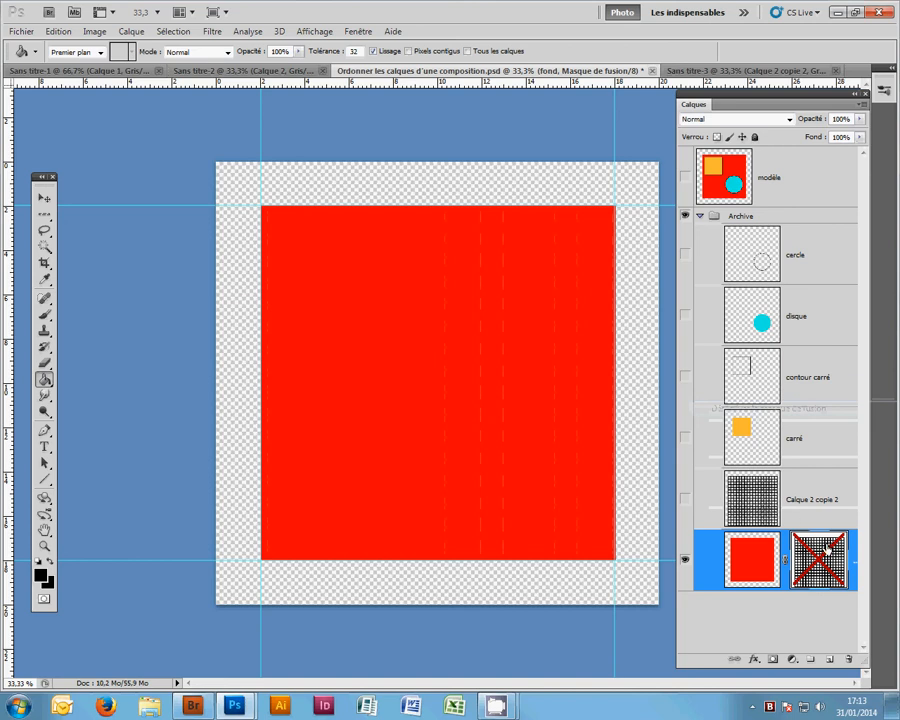
right_click(833, 537)
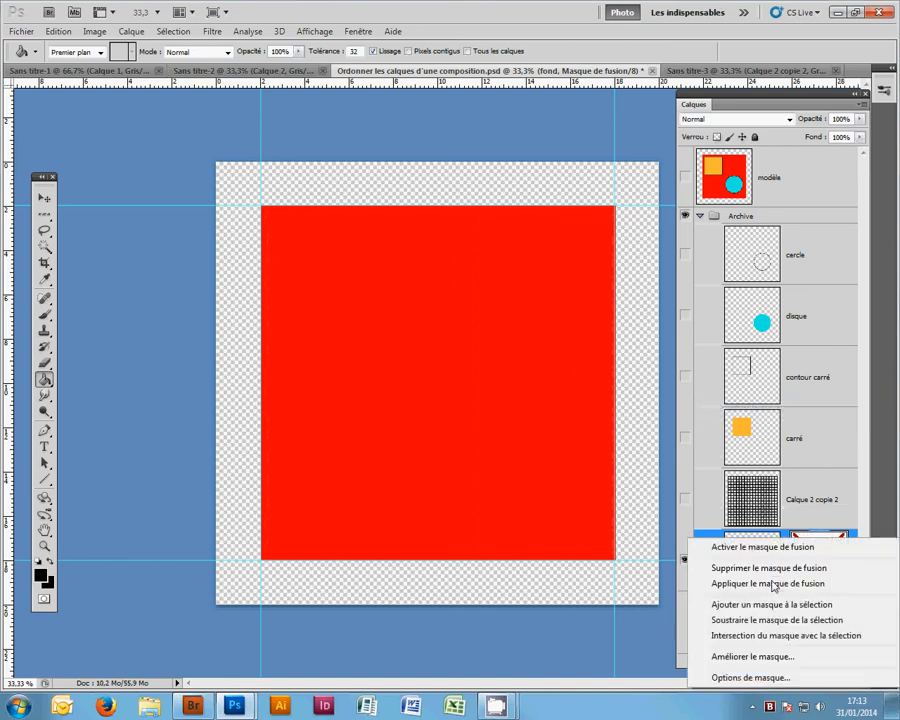
click(774, 548)
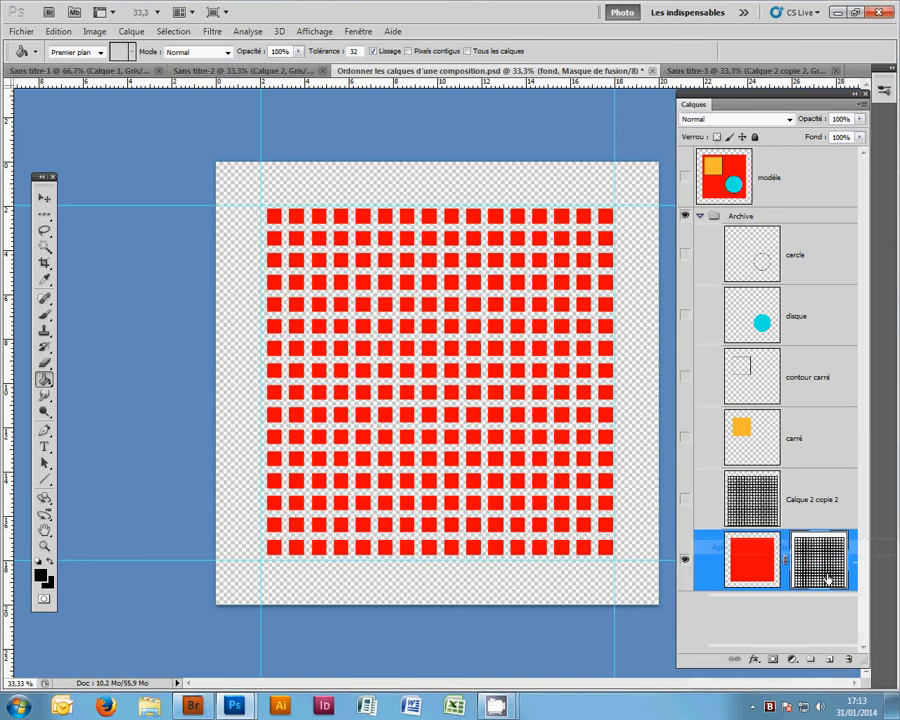
Show the carré, contour carré, disque and cercle layers with no layer selected, keeping Calque 2 copie 2 hidden.
click(806, 636)
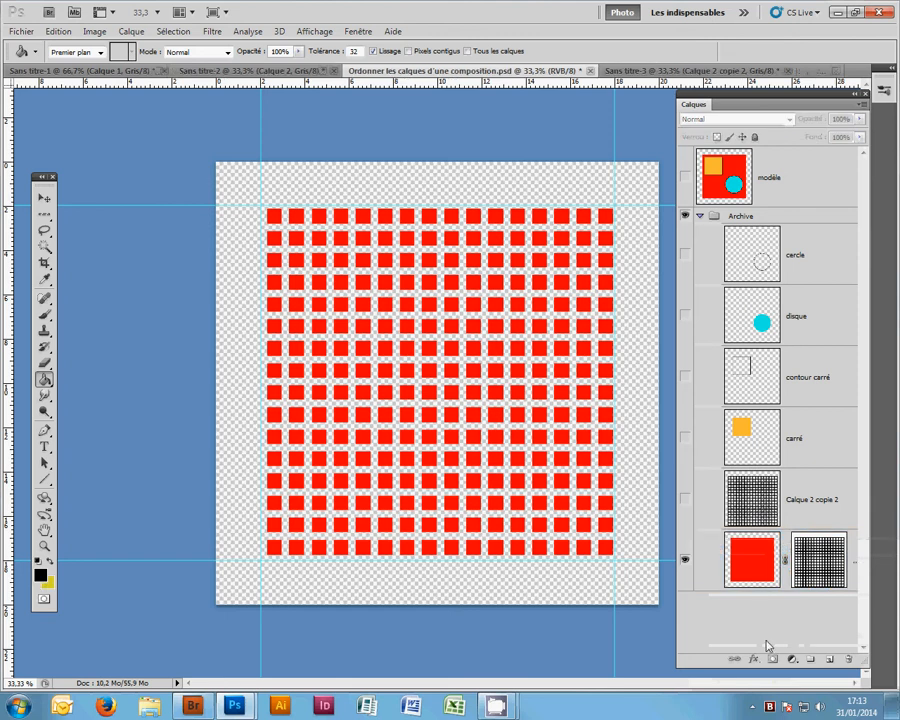
click(685, 498)
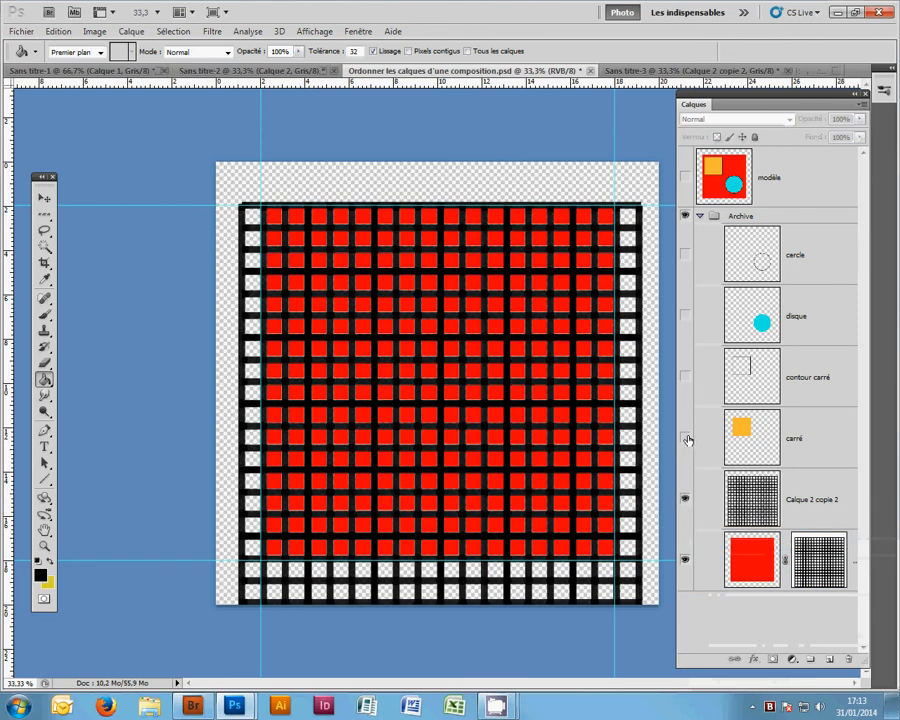
click(685, 437)
click(685, 375)
click(685, 316)
click(685, 254)
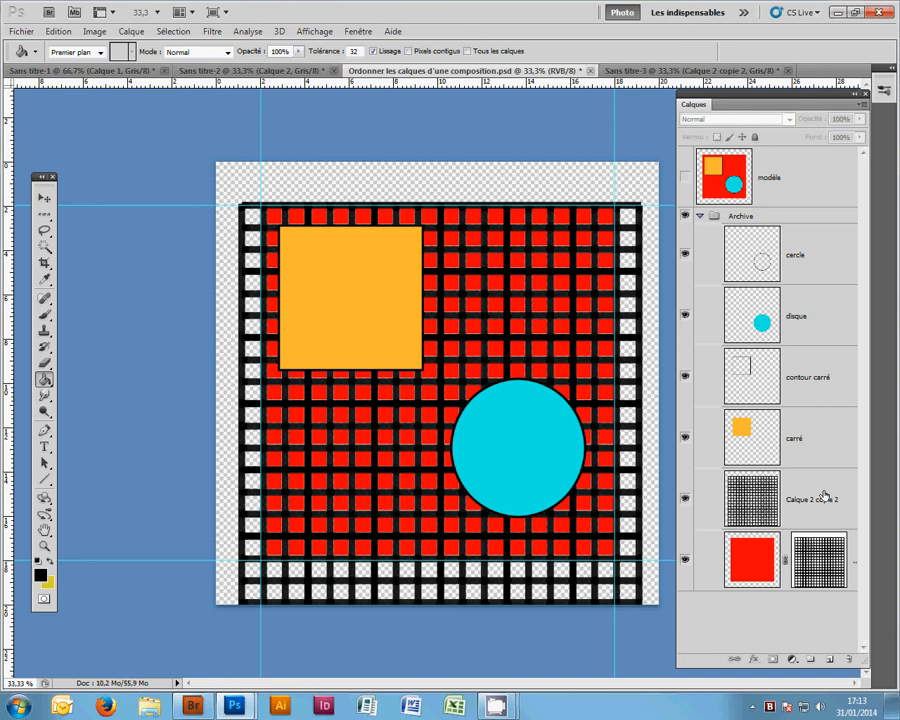
click(686, 500)
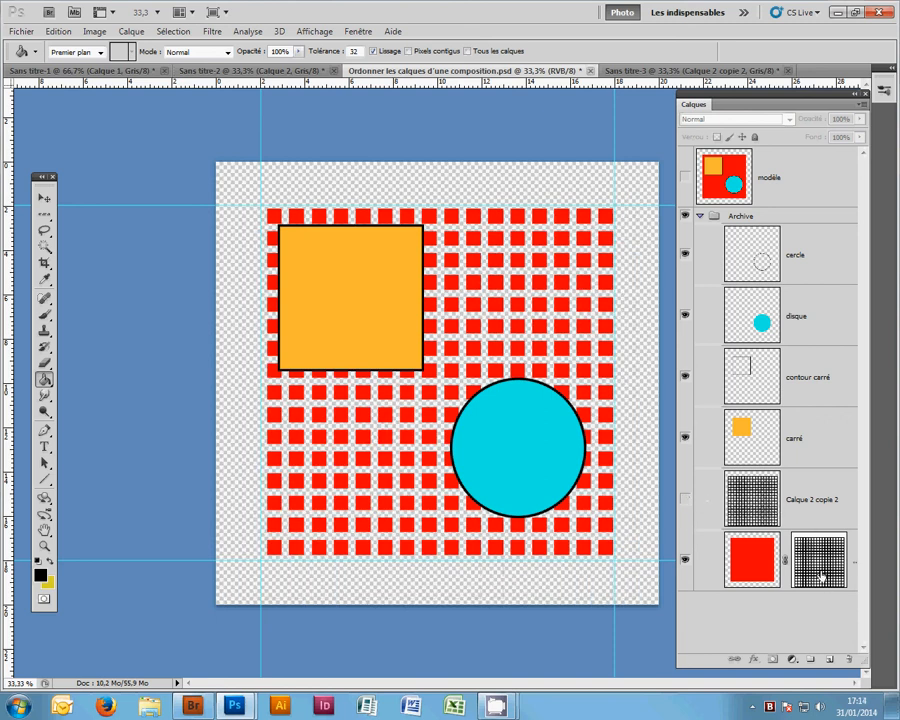
Move the grid mask from fond to carré, disque, cercle and finally contour carré.
drag(820, 575, 827, 458)
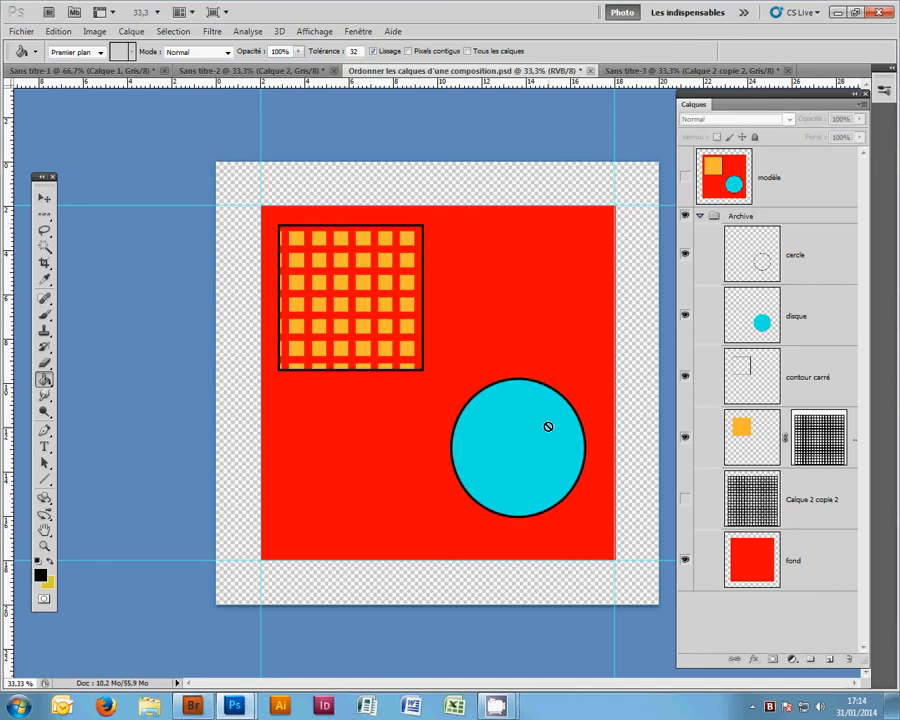
drag(815, 455, 818, 316)
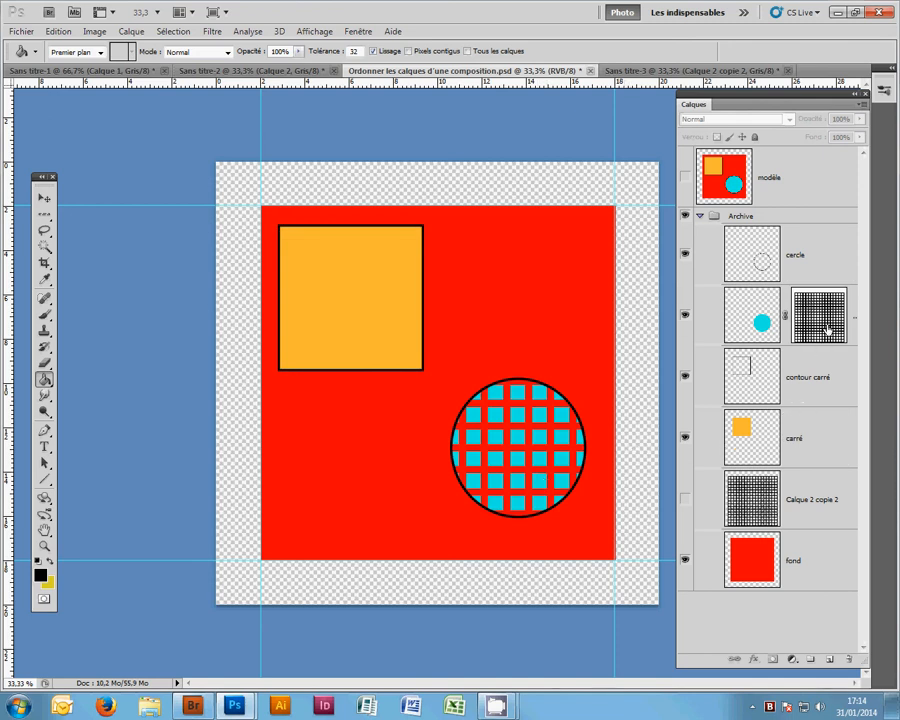
drag(826, 330, 760, 258)
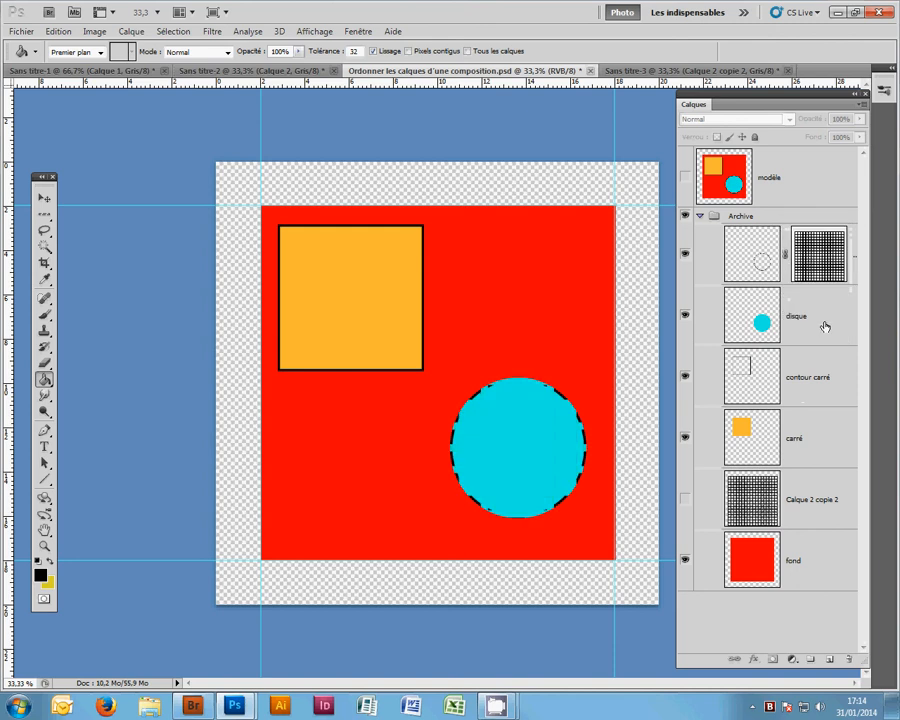
drag(826, 258, 822, 385)
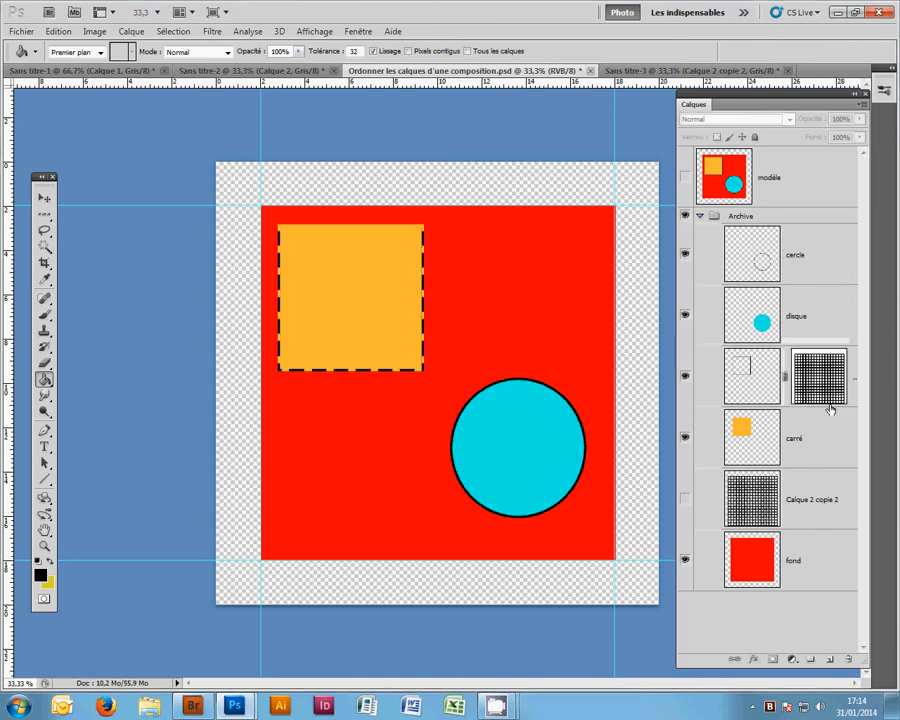